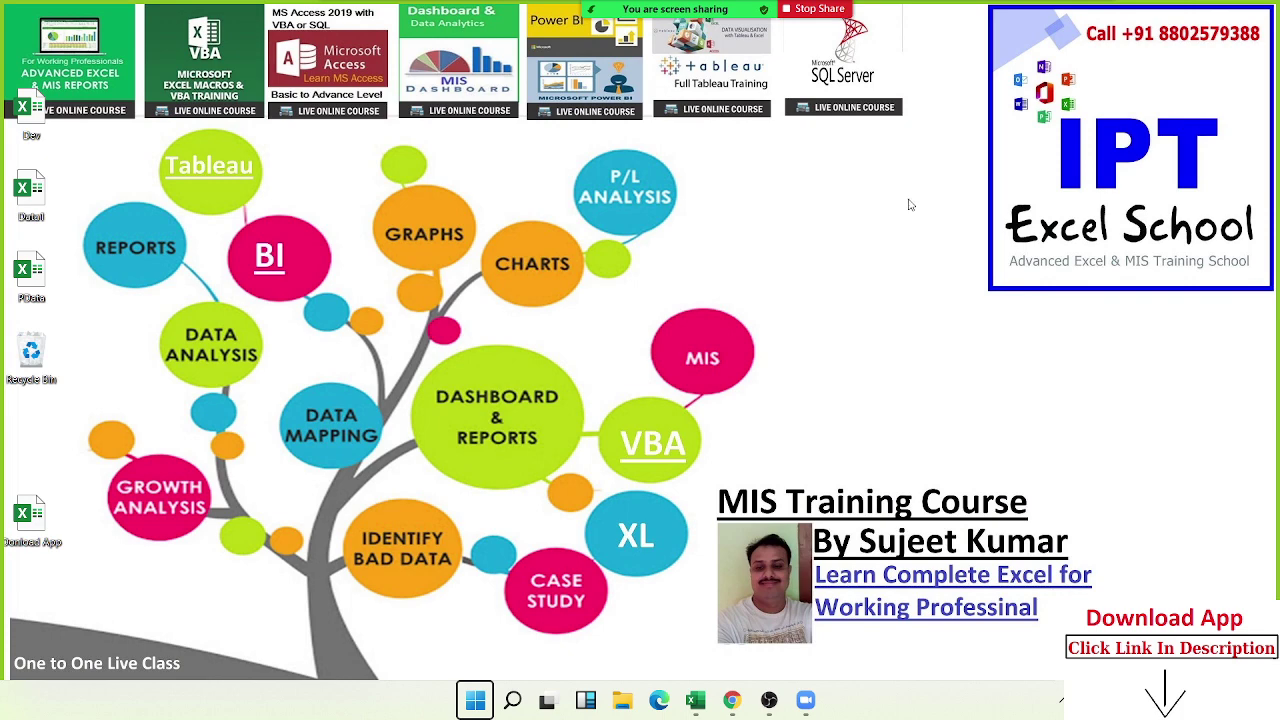
- Bring the Book7 workbook forward on Sheet4, and start then cancel an entry of 10 in B2
mouse_move(695, 700)
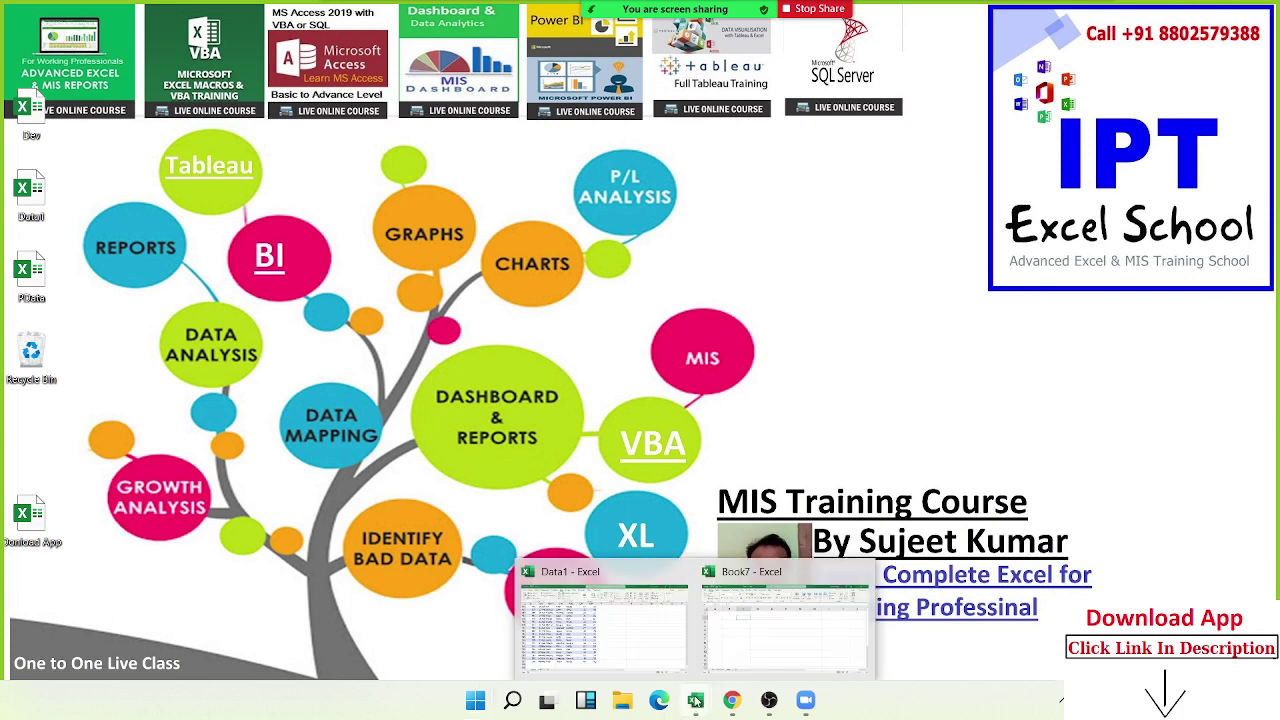
click(724, 646)
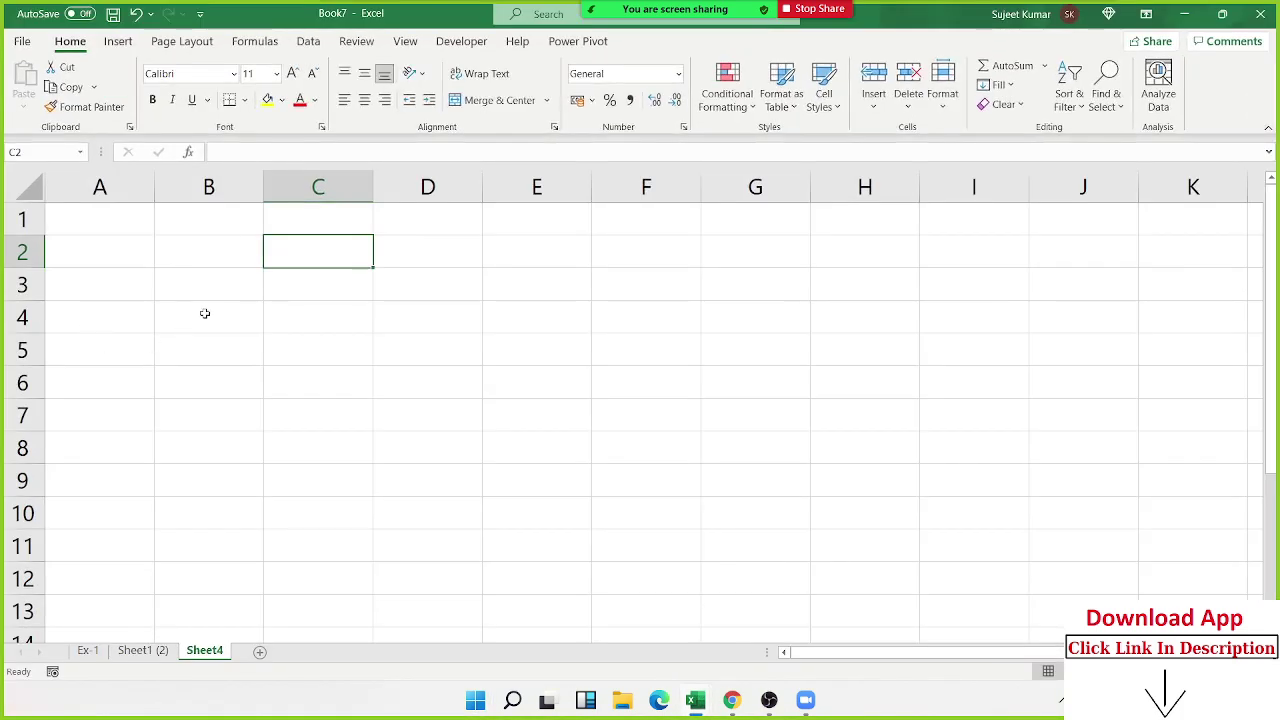
click(216, 283)
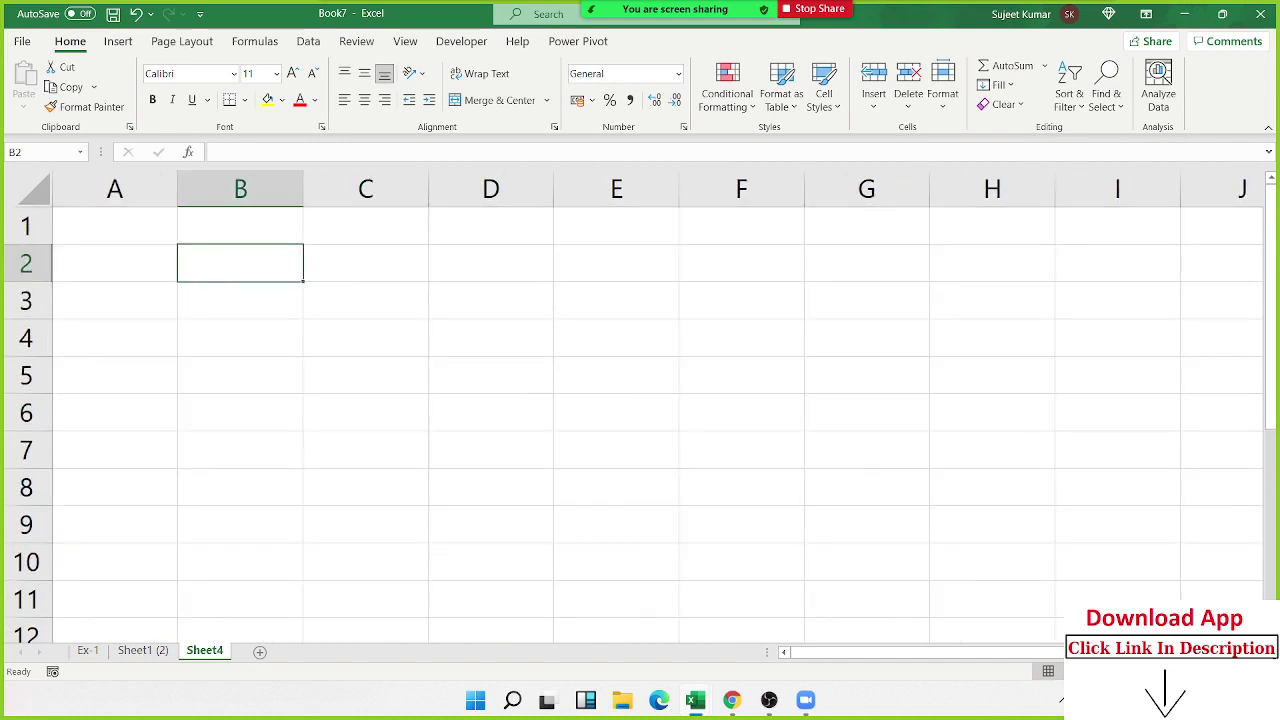
text(10)
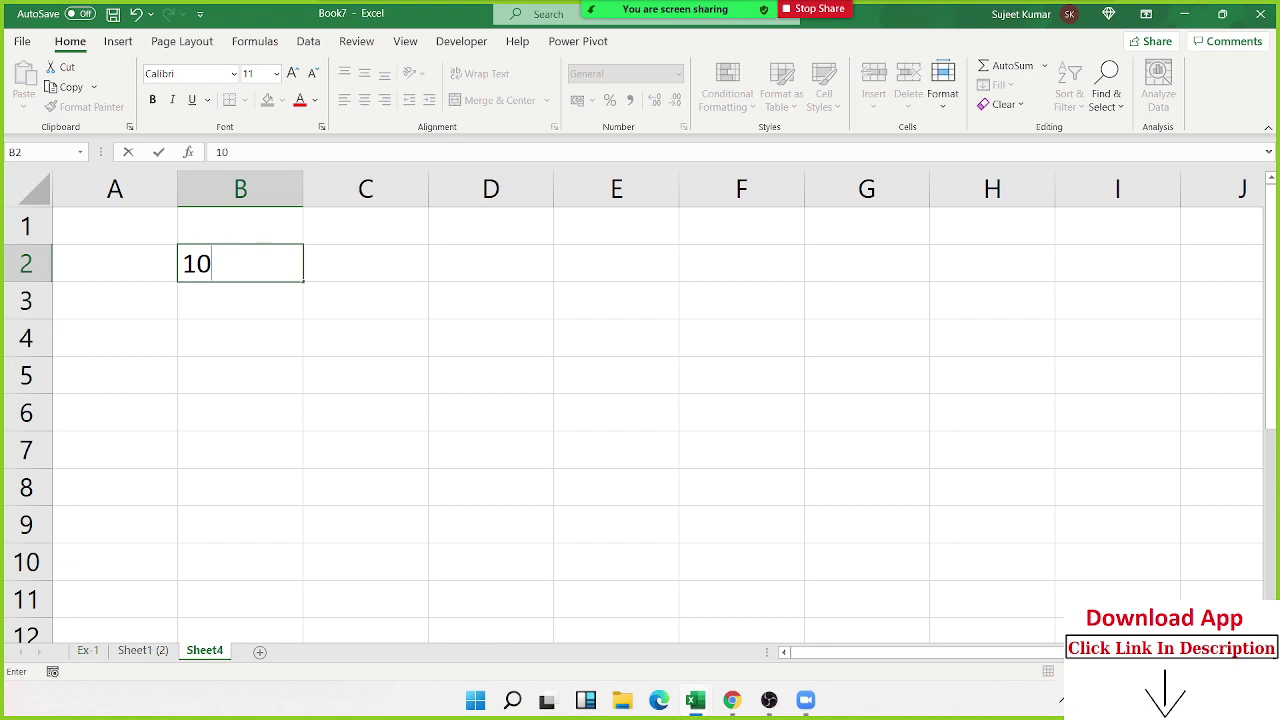
key(Escape)
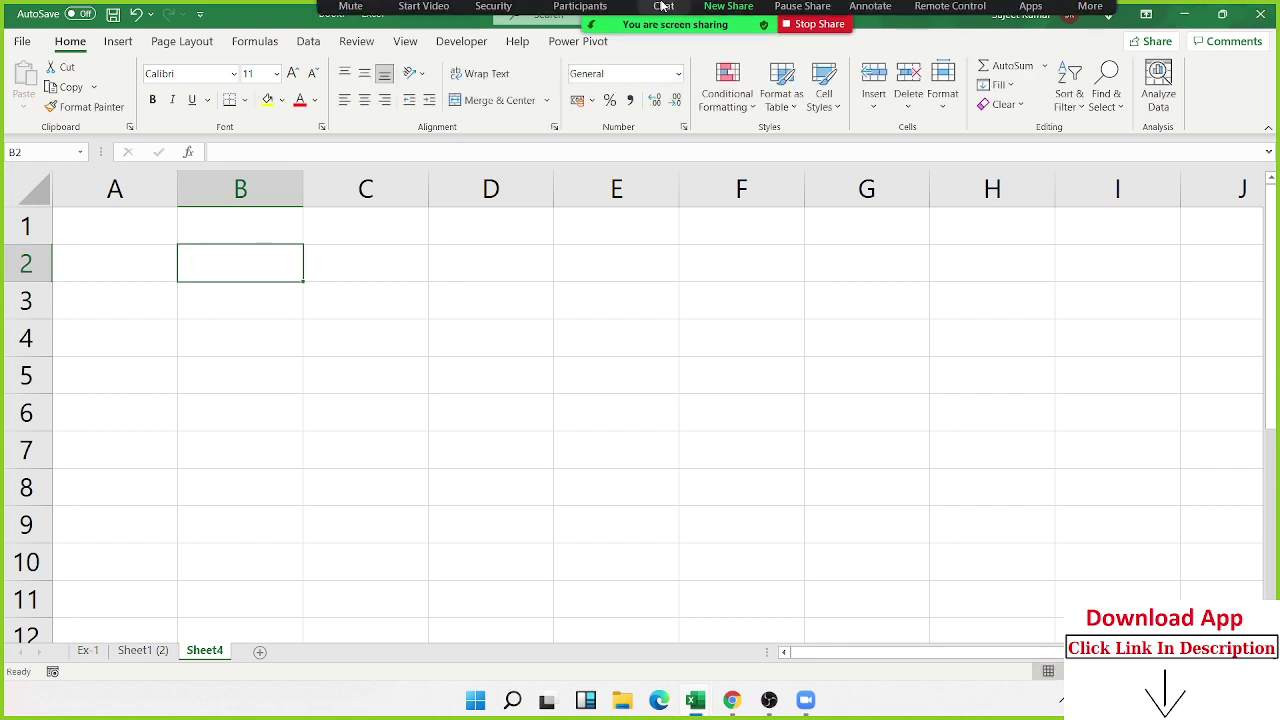
- Allow all three Zoom attendees to record local files, then close the participants list
click(580, 20)
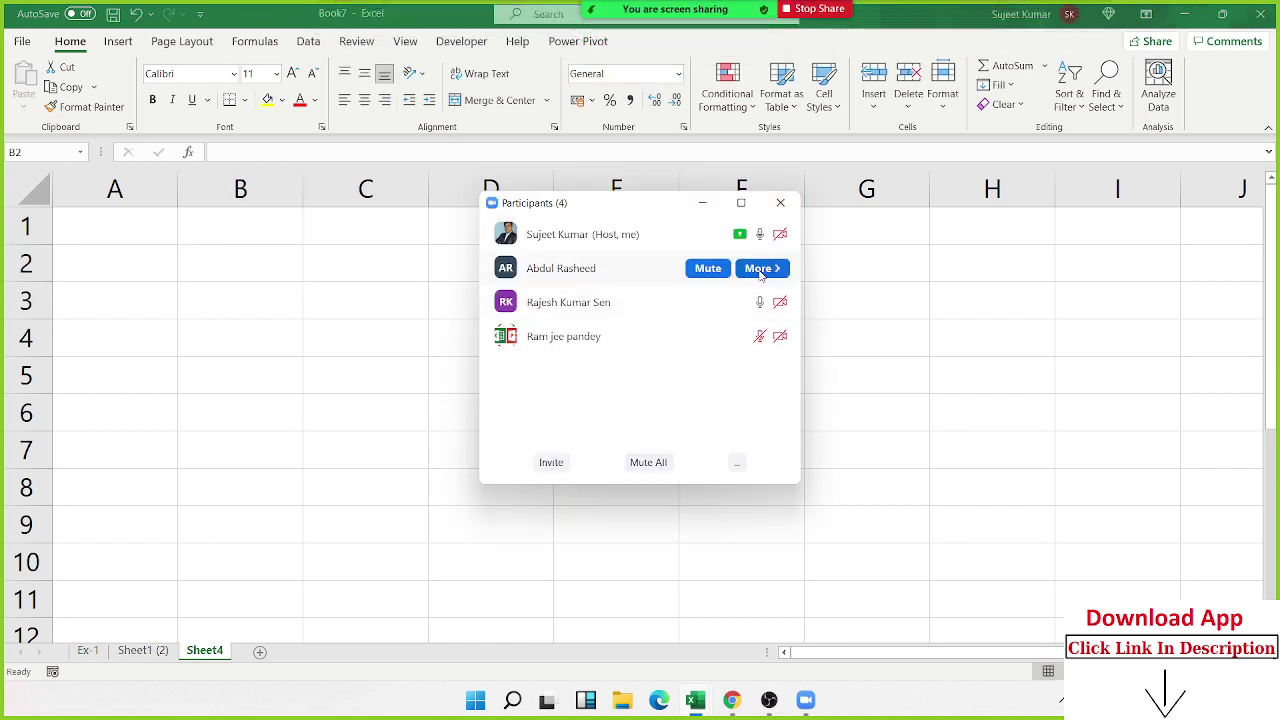
click(762, 268)
click(832, 400)
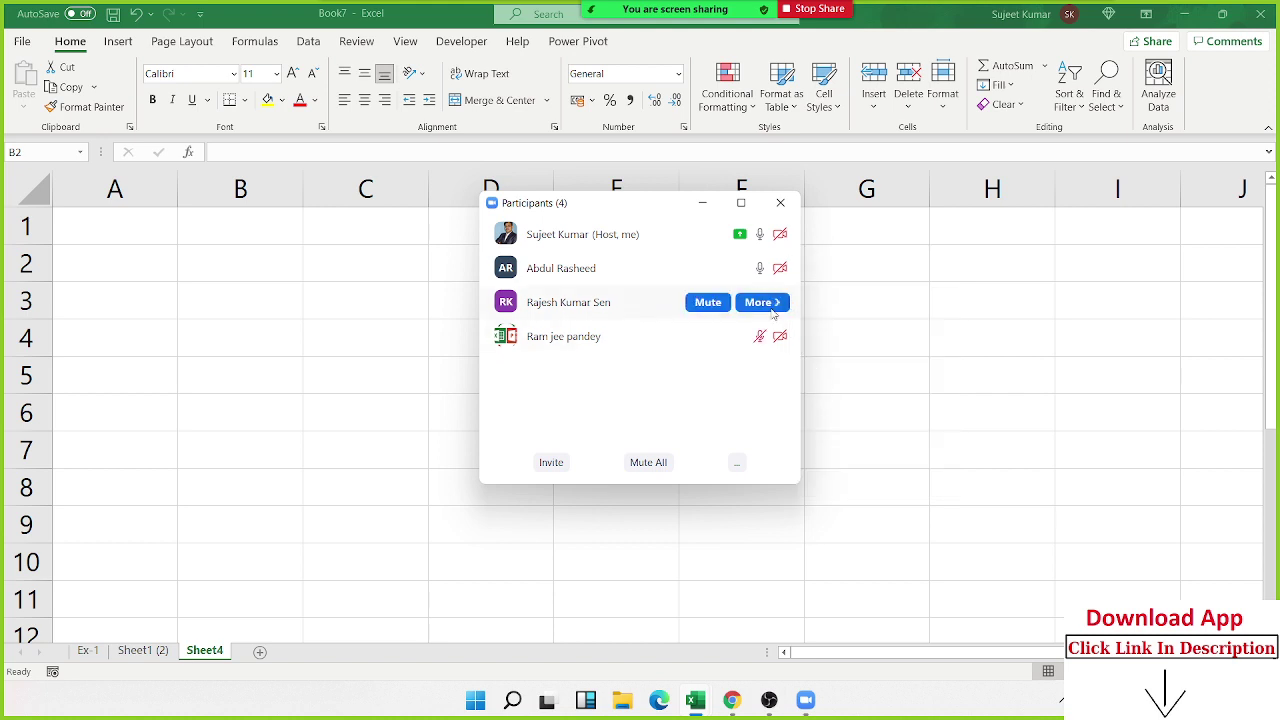
click(762, 302)
click(848, 424)
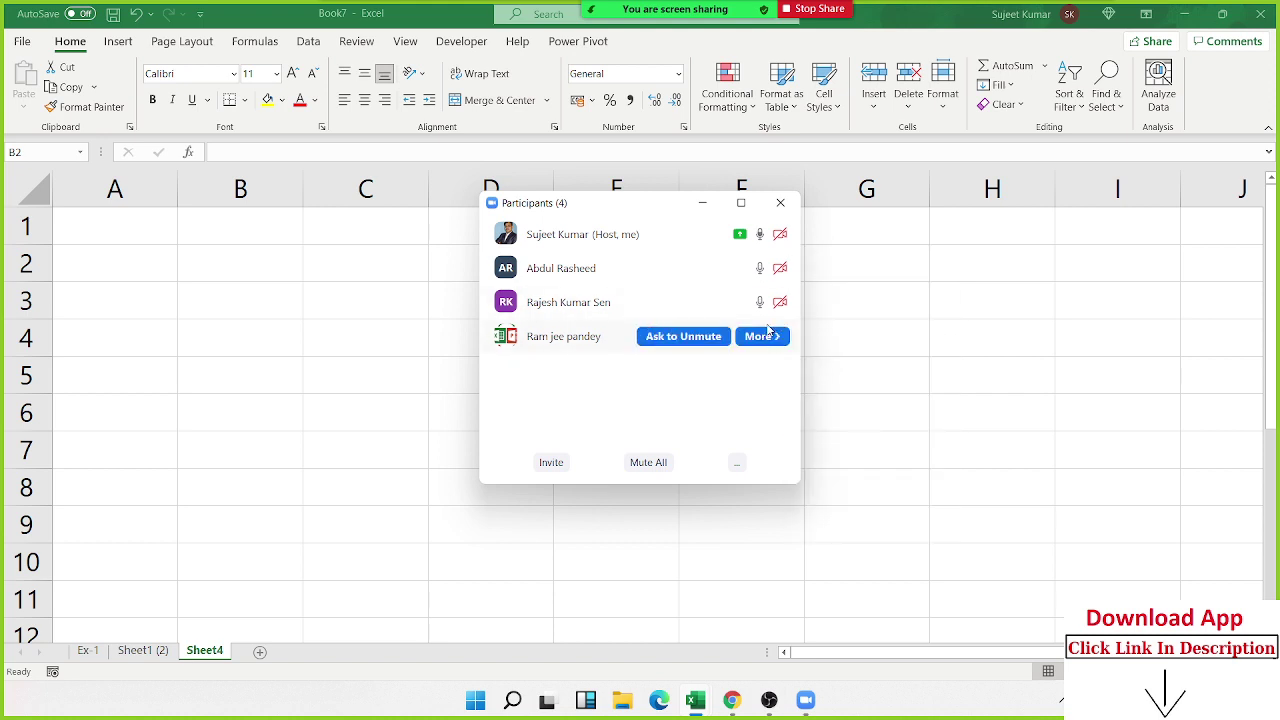
click(762, 335)
click(868, 456)
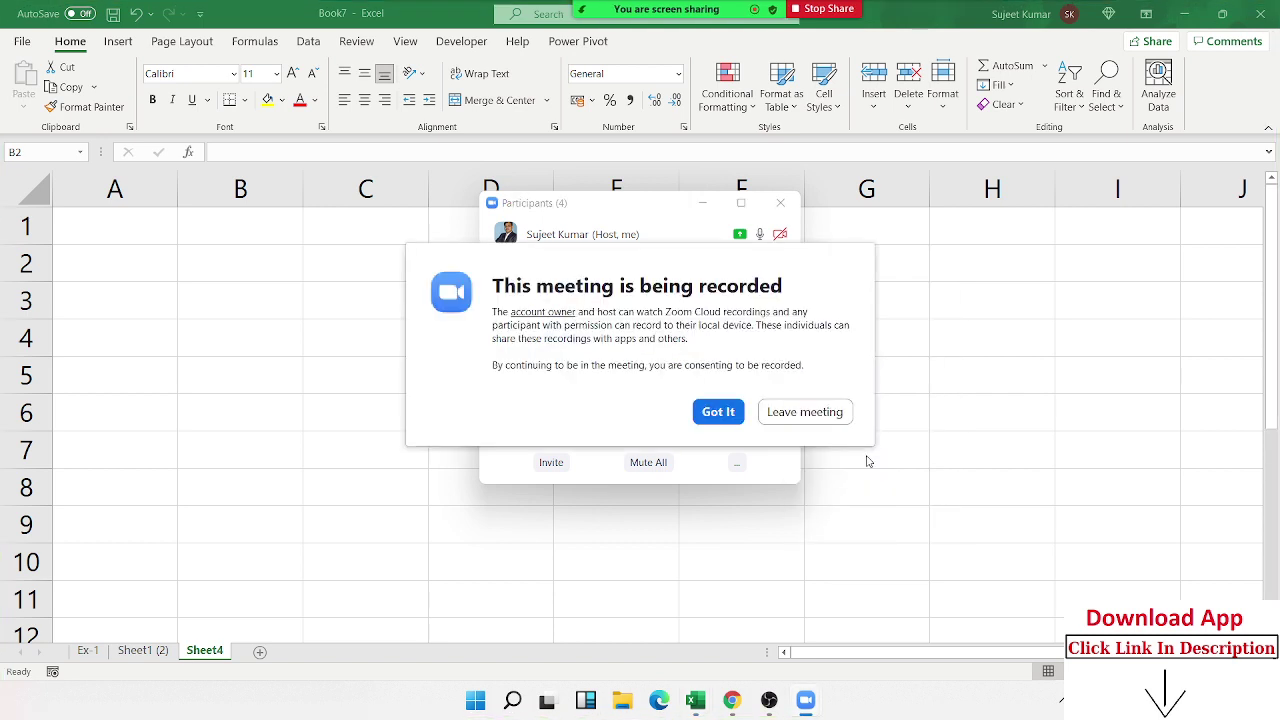
click(722, 412)
click(775, 336)
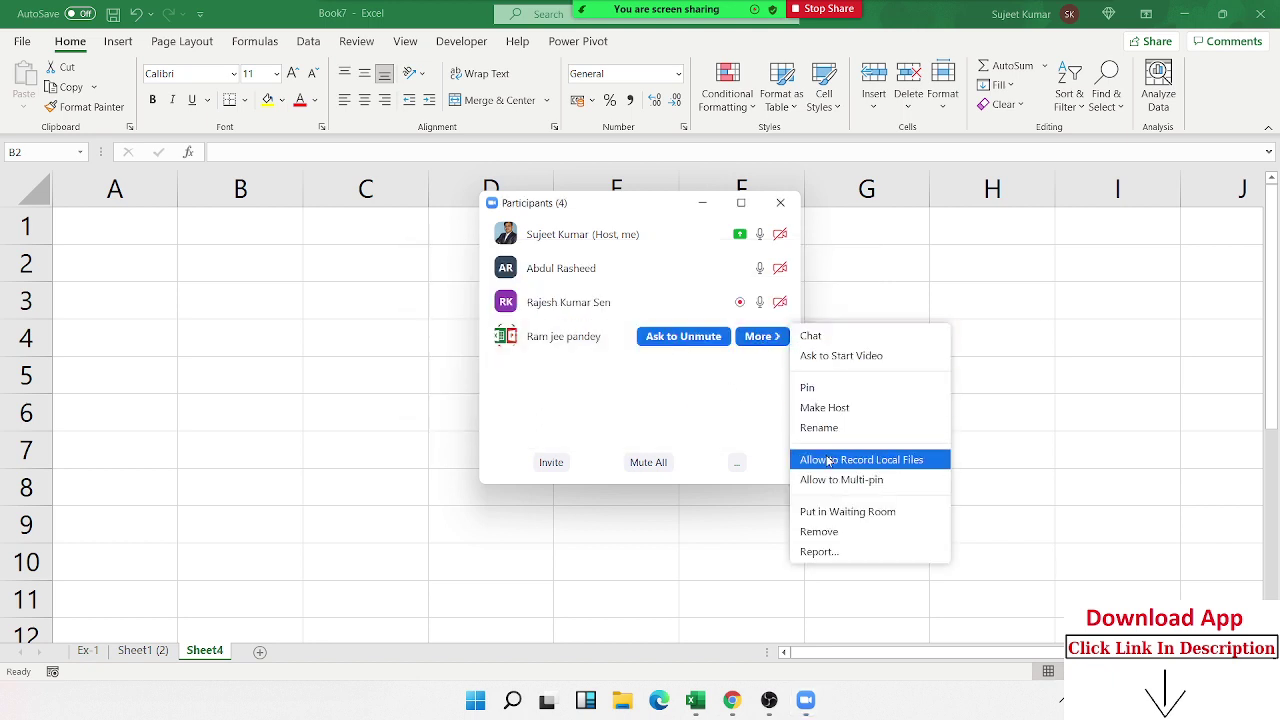
click(832, 459)
click(780, 202)
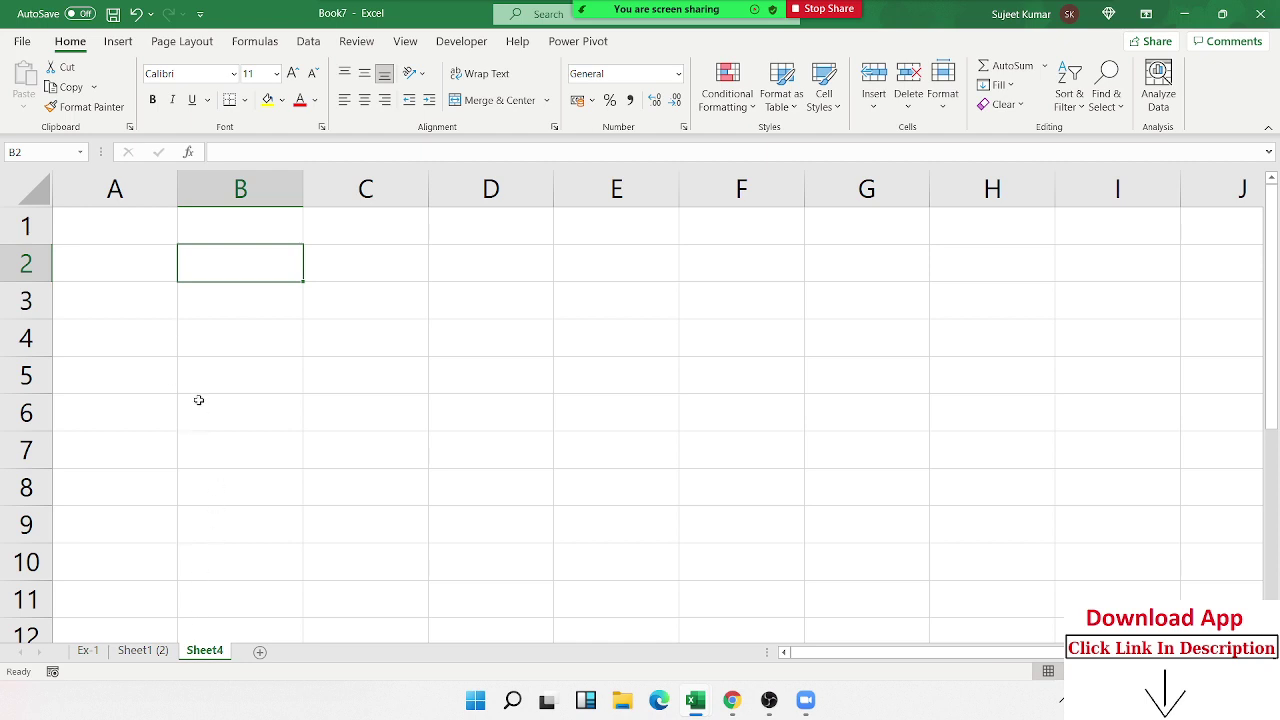
- Enter 10:20:30, then 10:20, then 10:00 pm into cell A2
click(152, 286)
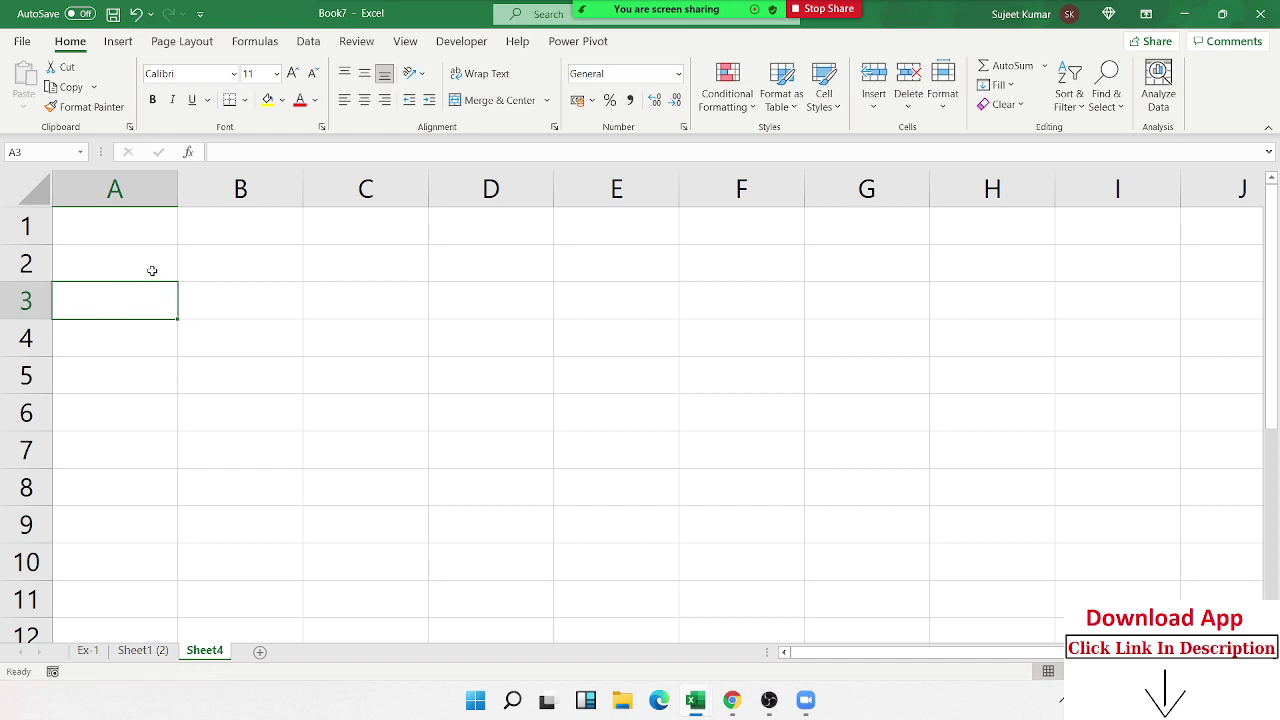
click(152, 271)
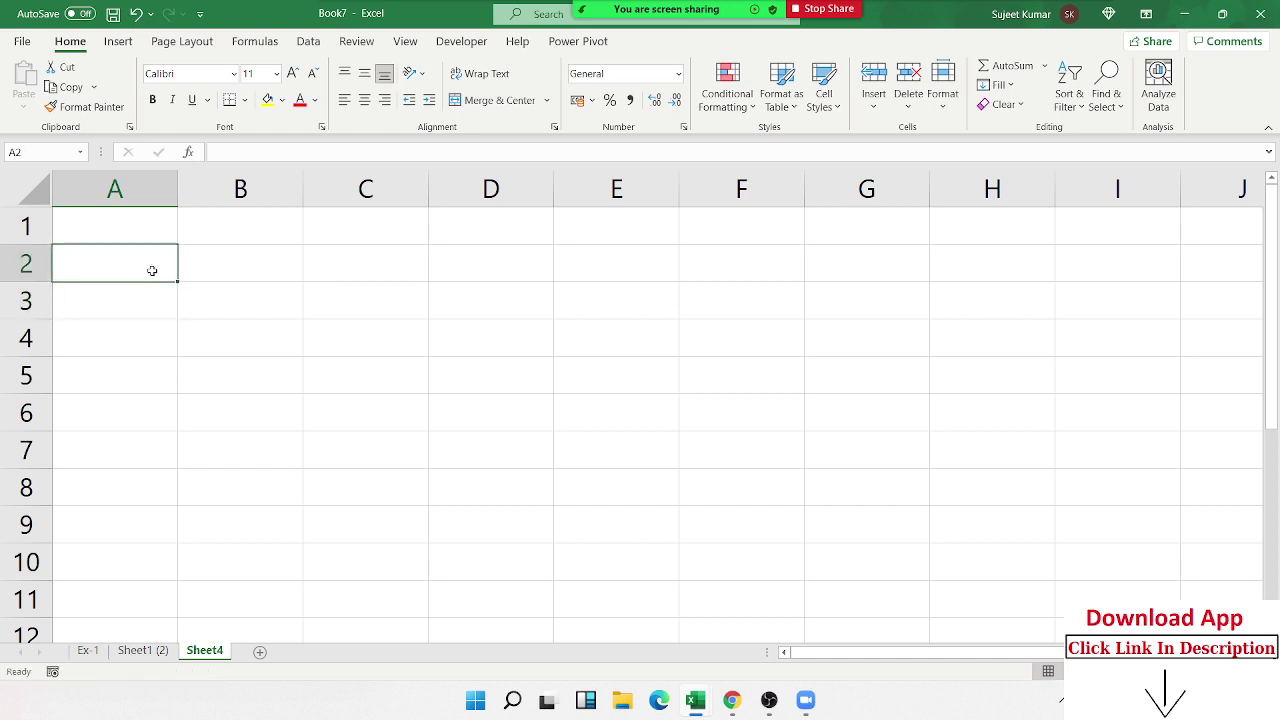
text(10:)
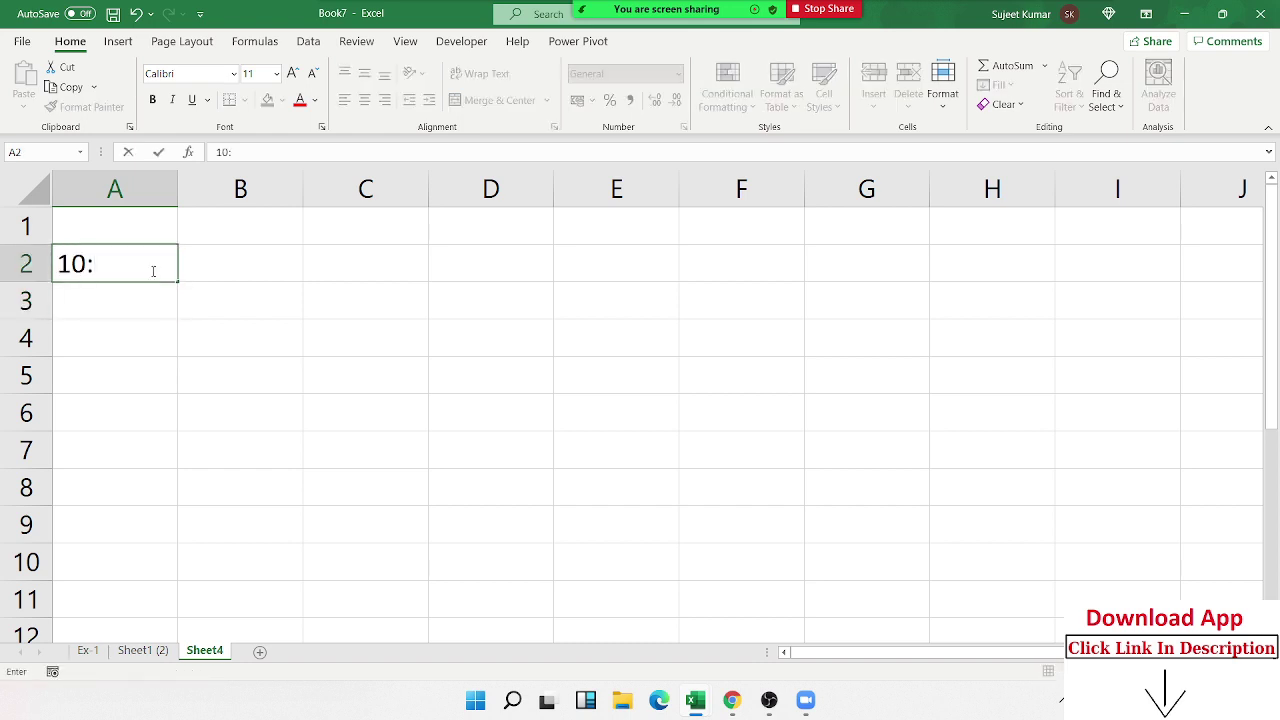
text(20)
text(:)
text(30)
key(Return)
click(151, 268)
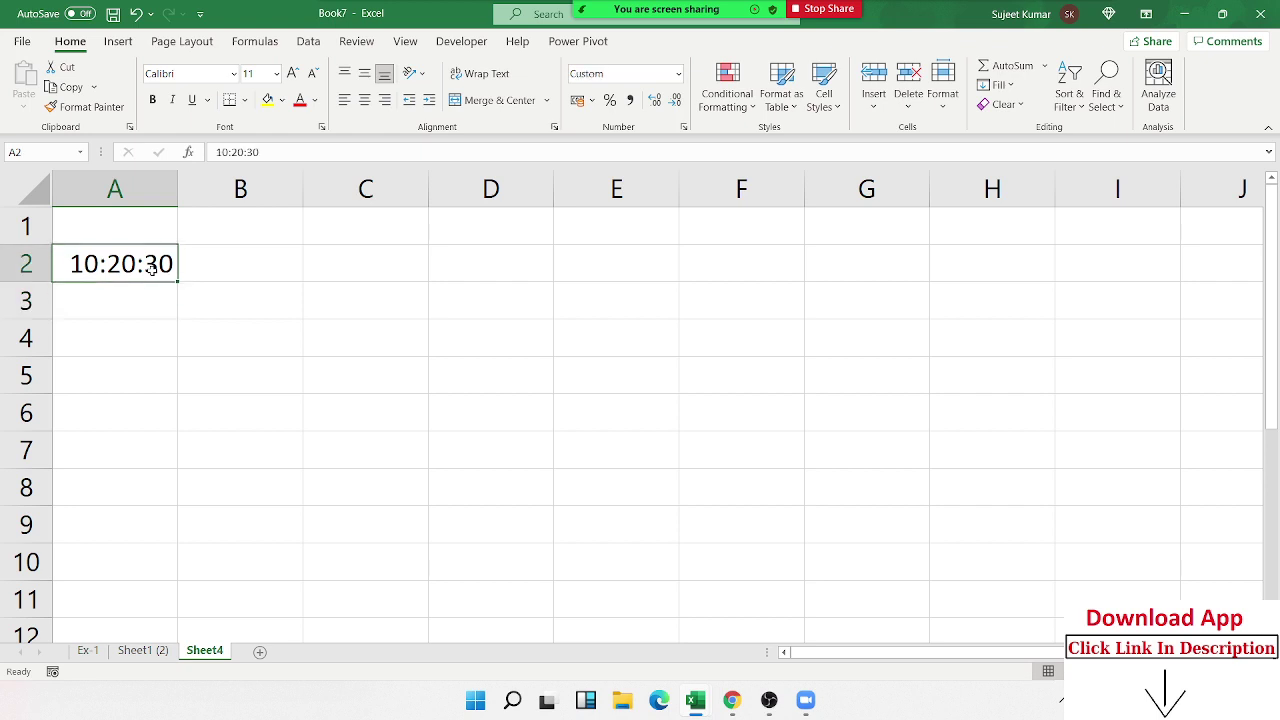
text(10)
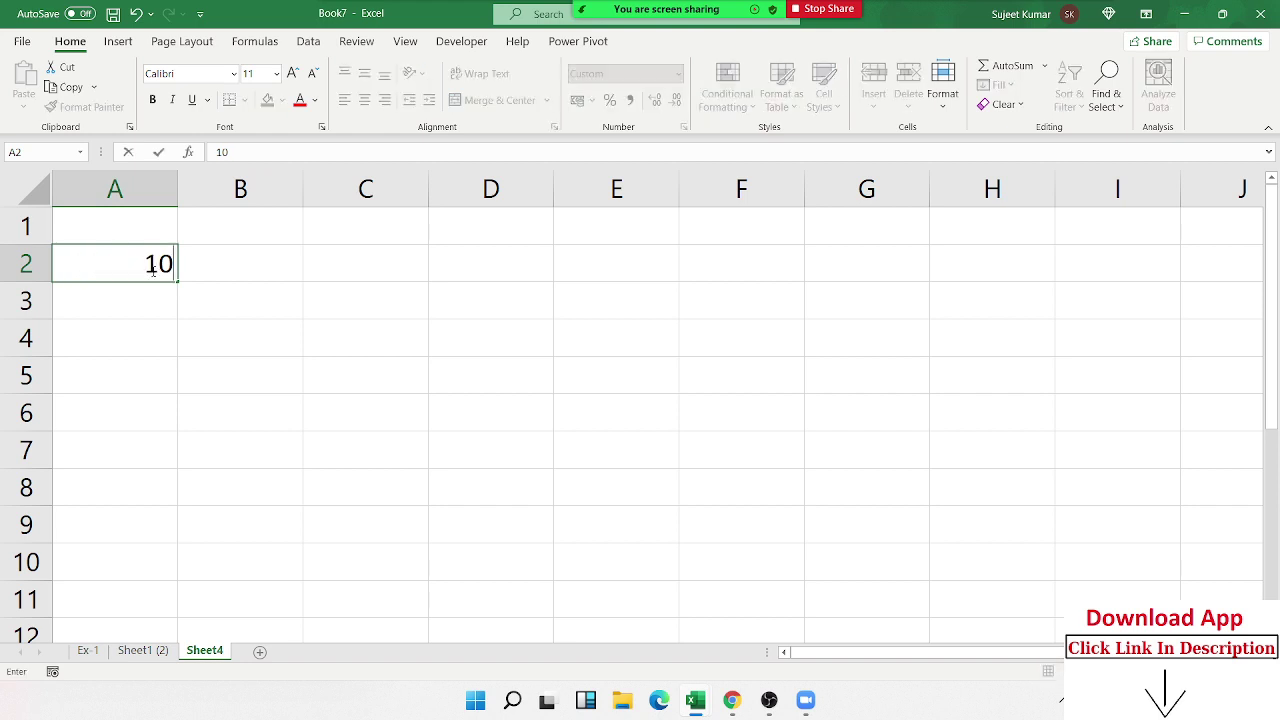
text(:20)
key(Return)
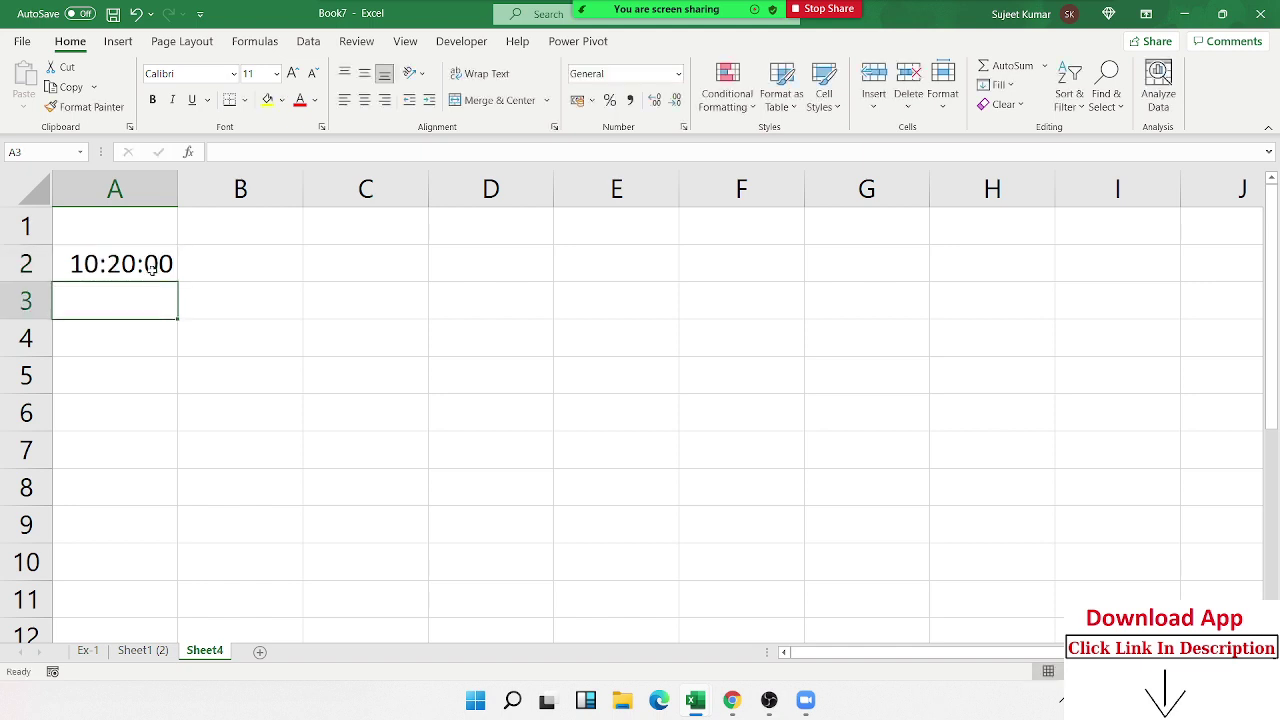
click(151, 268)
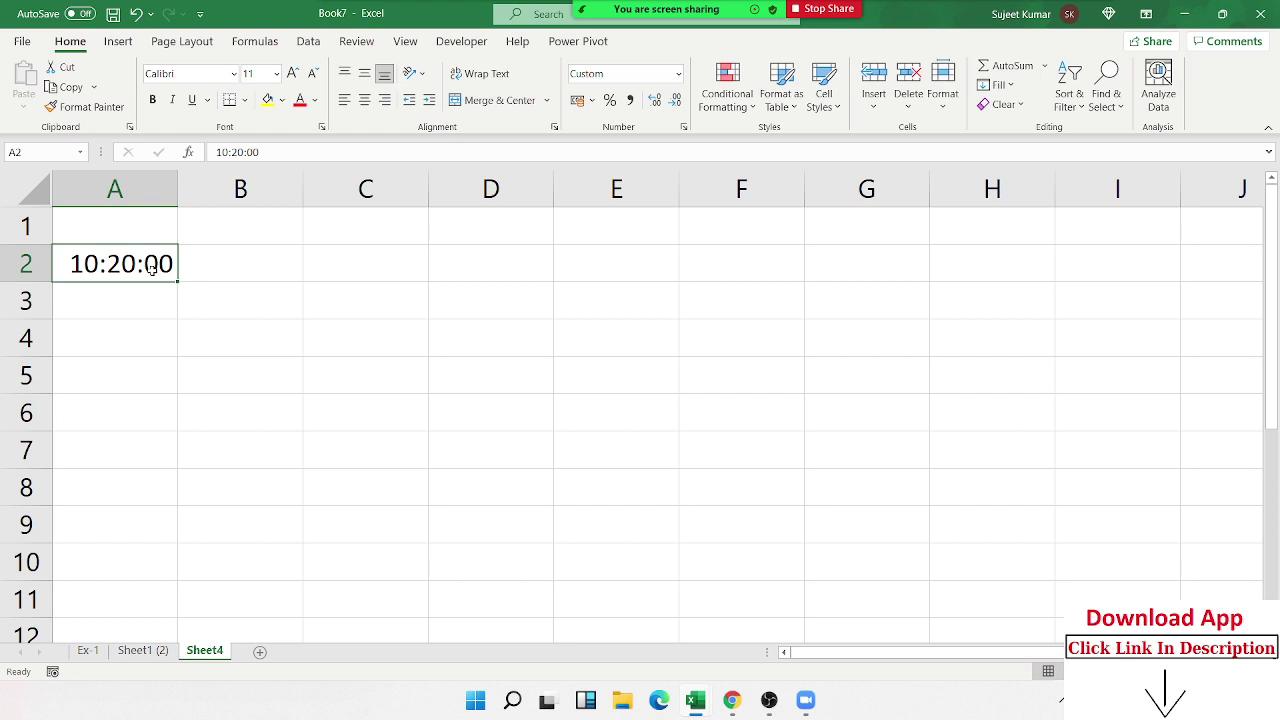
text(10:)
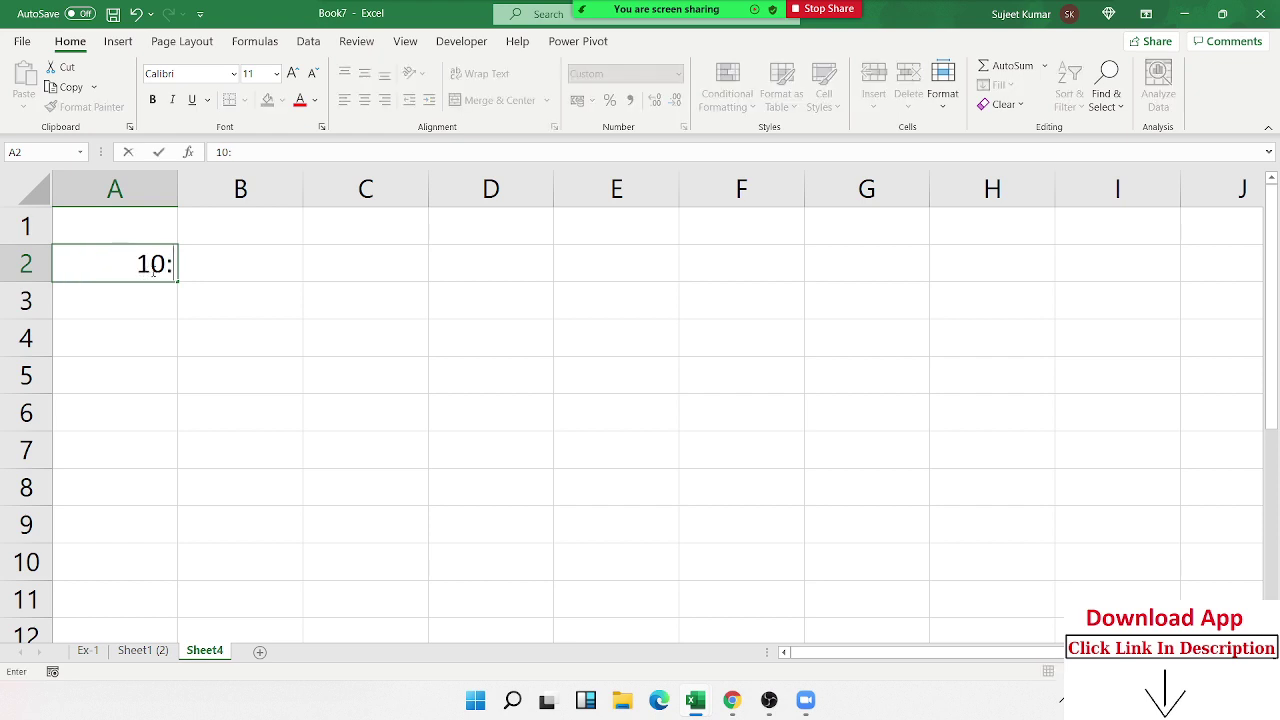
text(00 pm)
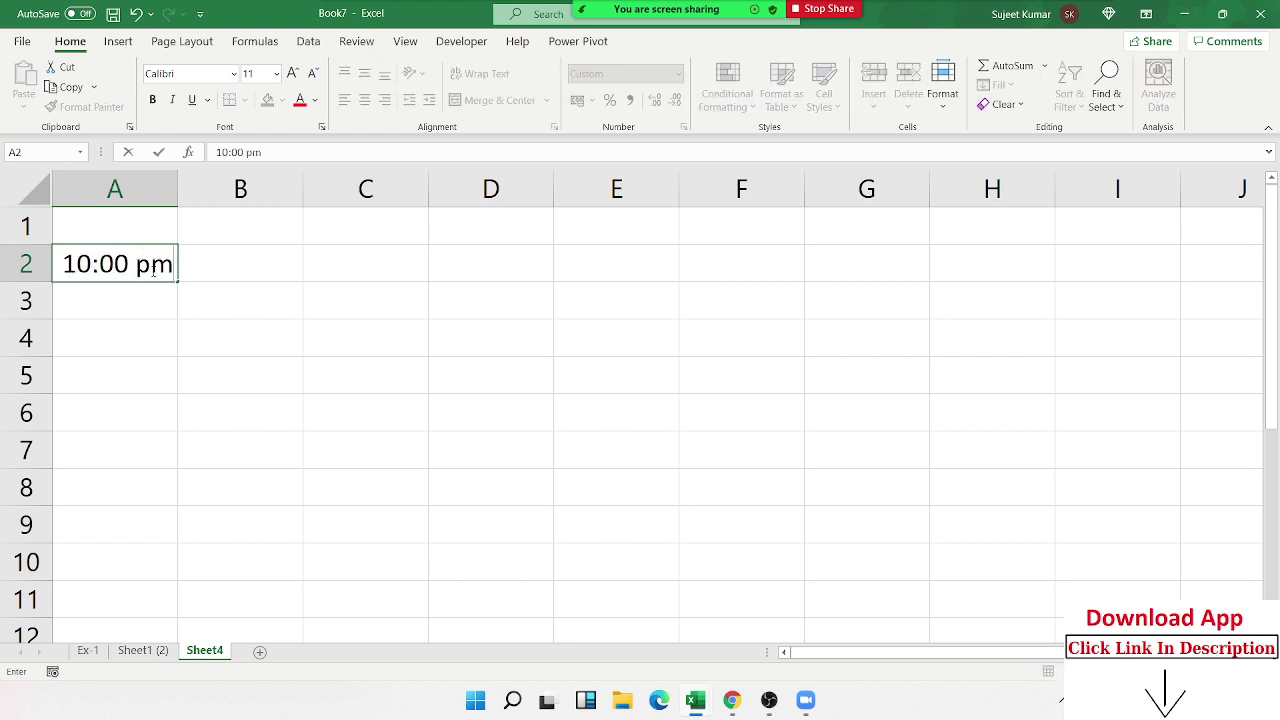
key(Return)
- Give A2 the 1:30:55 PM time format so it reads 10.00.00 PM
click(151, 268)
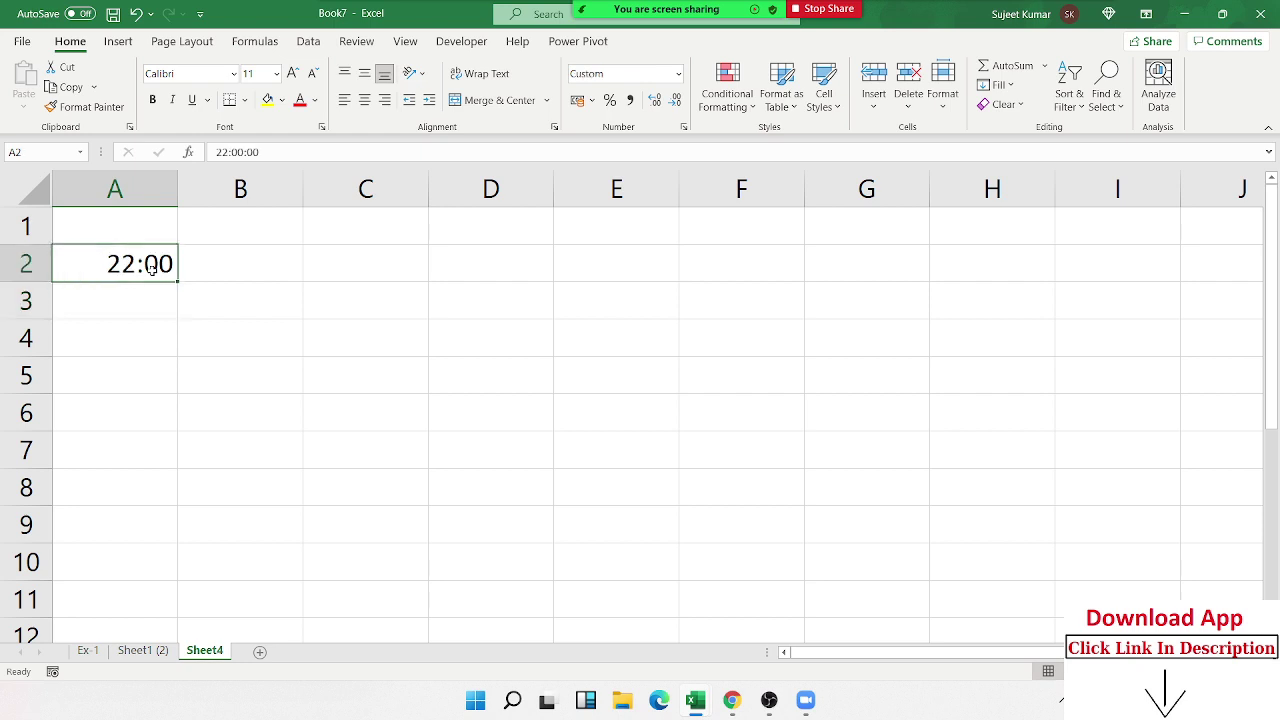
key(ctrl+z)
click(684, 127)
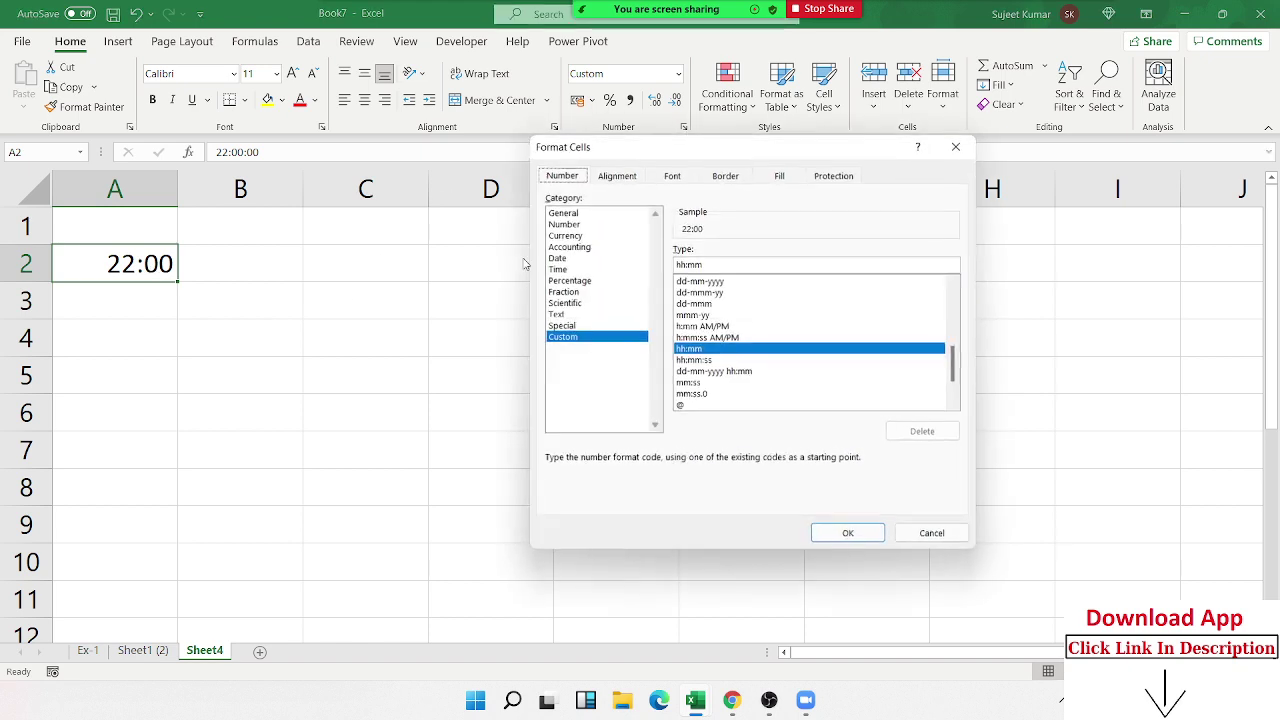
click(574, 270)
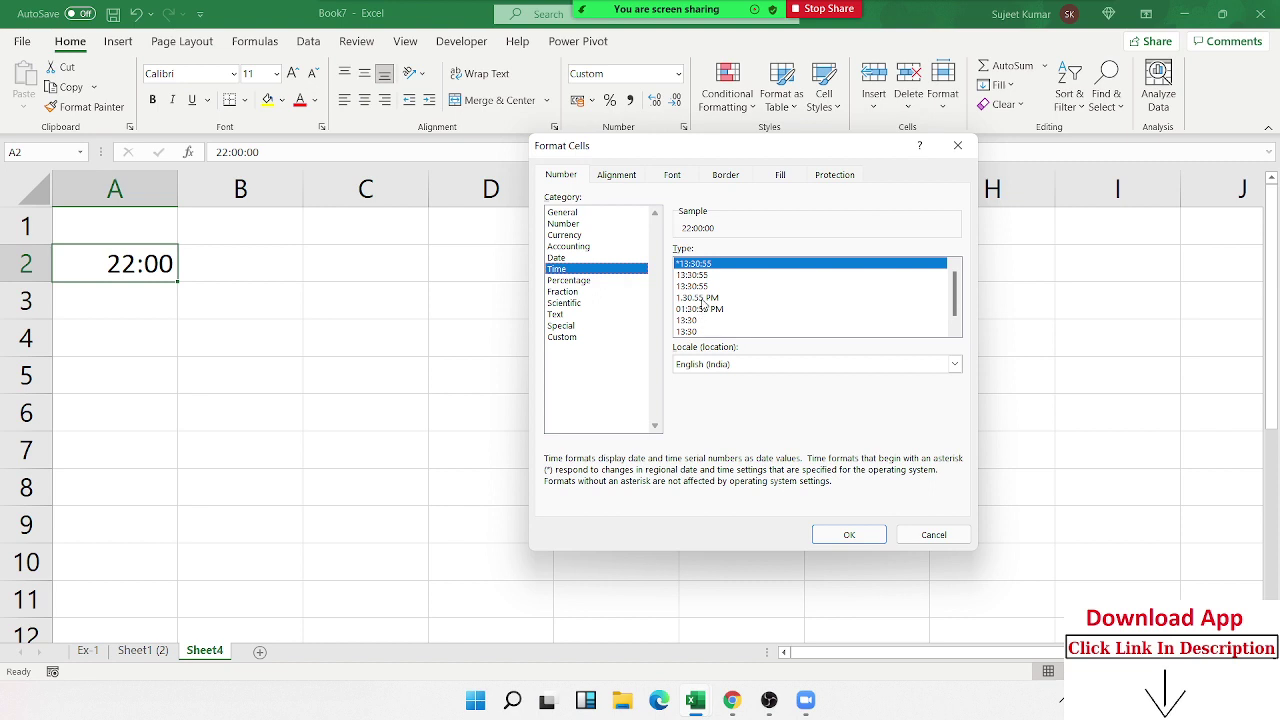
click(703, 298)
click(840, 535)
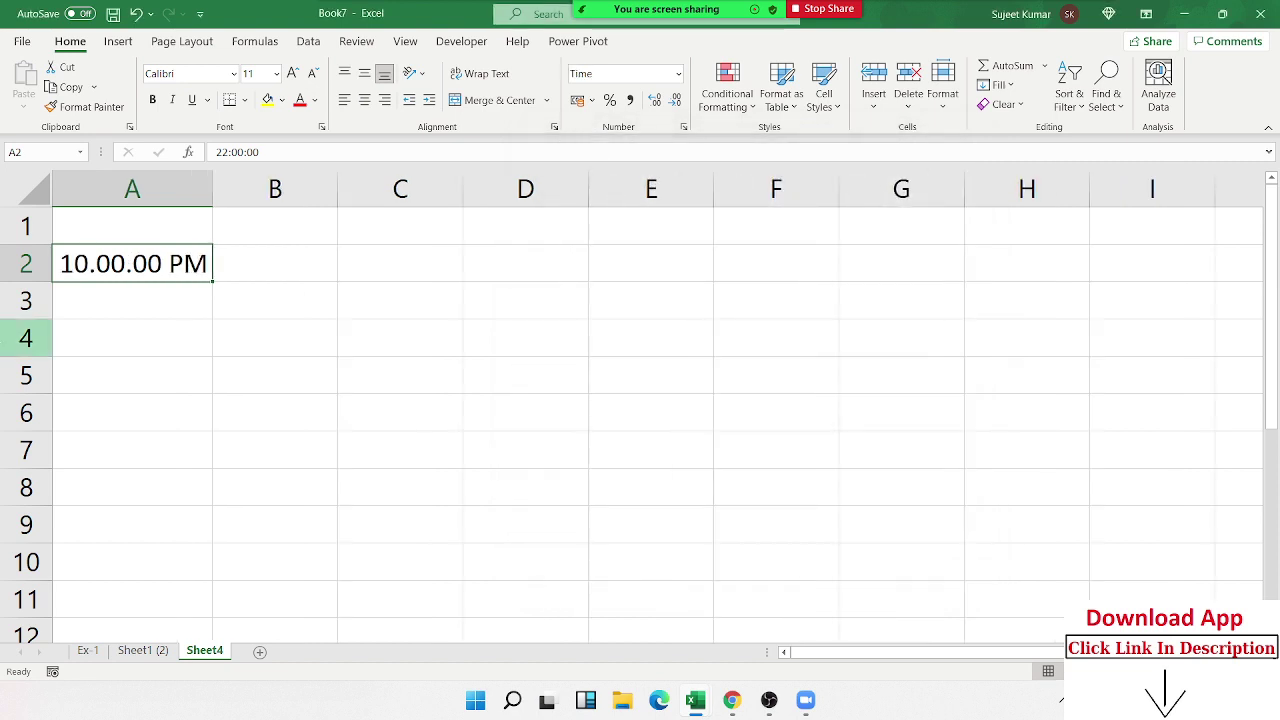
click(97, 291)
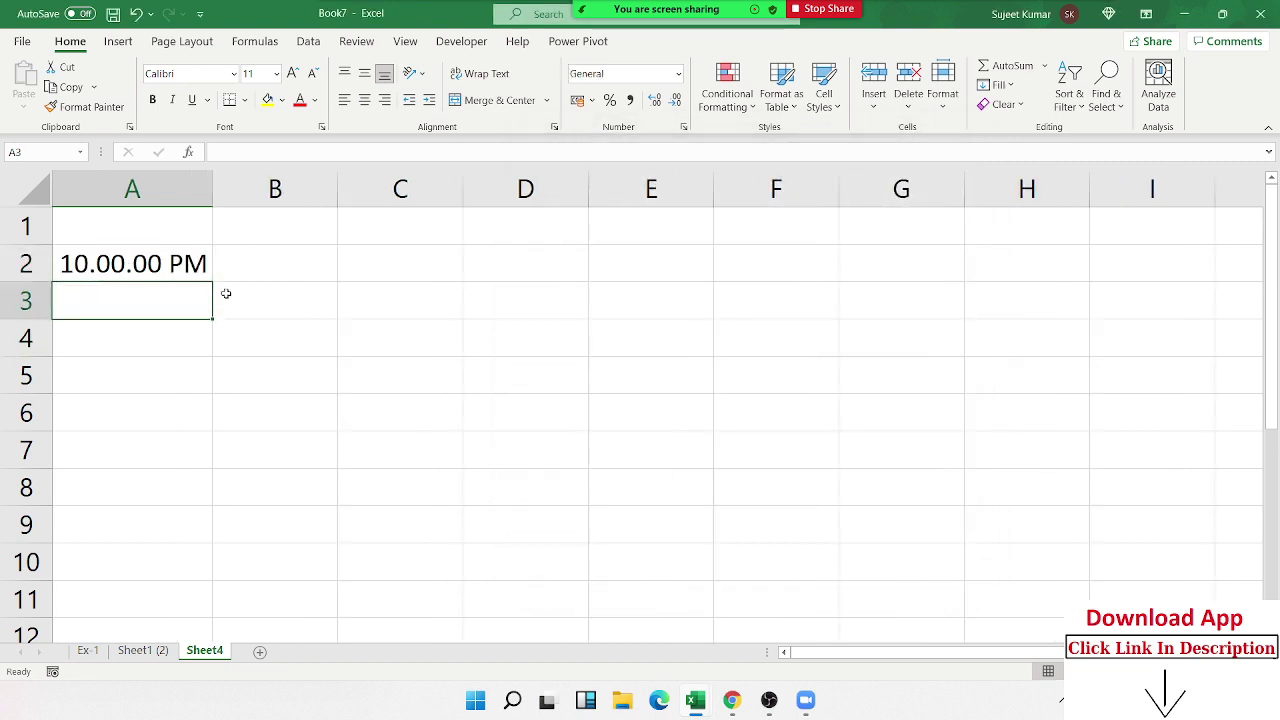
- Enter the time 22:10 in cell A3
text(20)
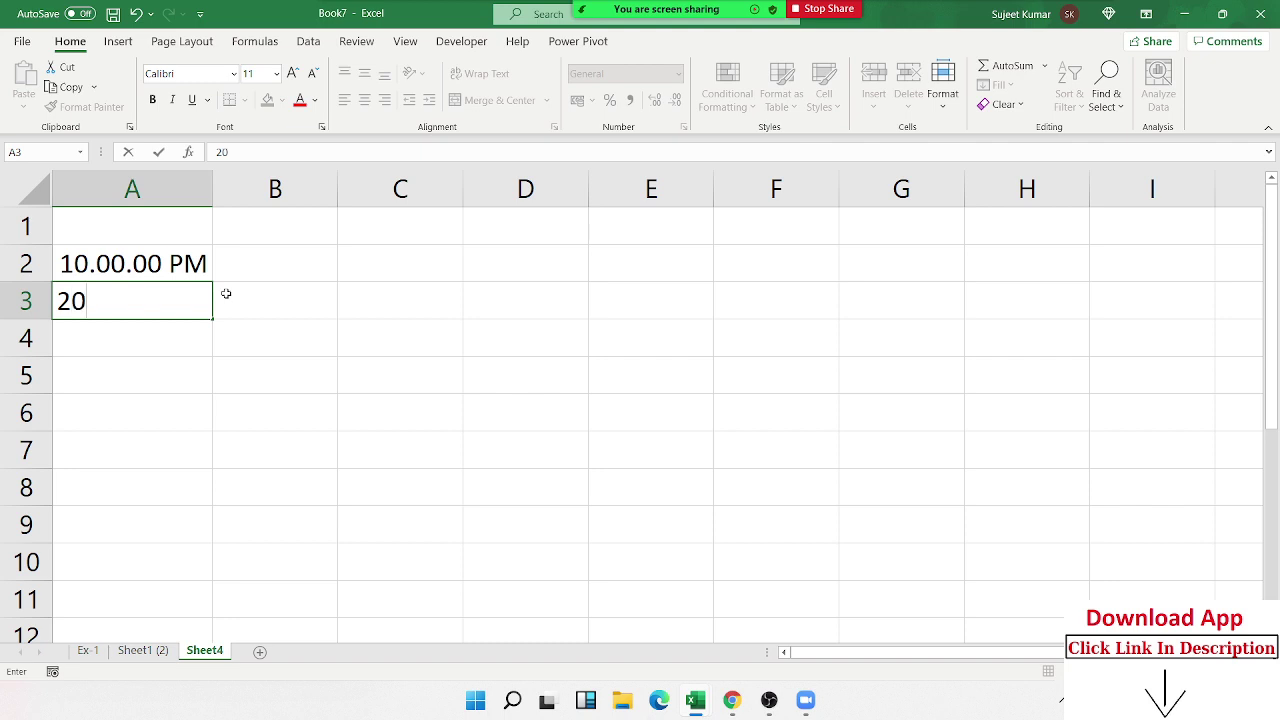
key(BackSpace)
key(BackSpace)
text(2)
text(2:10)
key(Return)
- Clear the earlier time from A2 and move over to B2
key(Up)
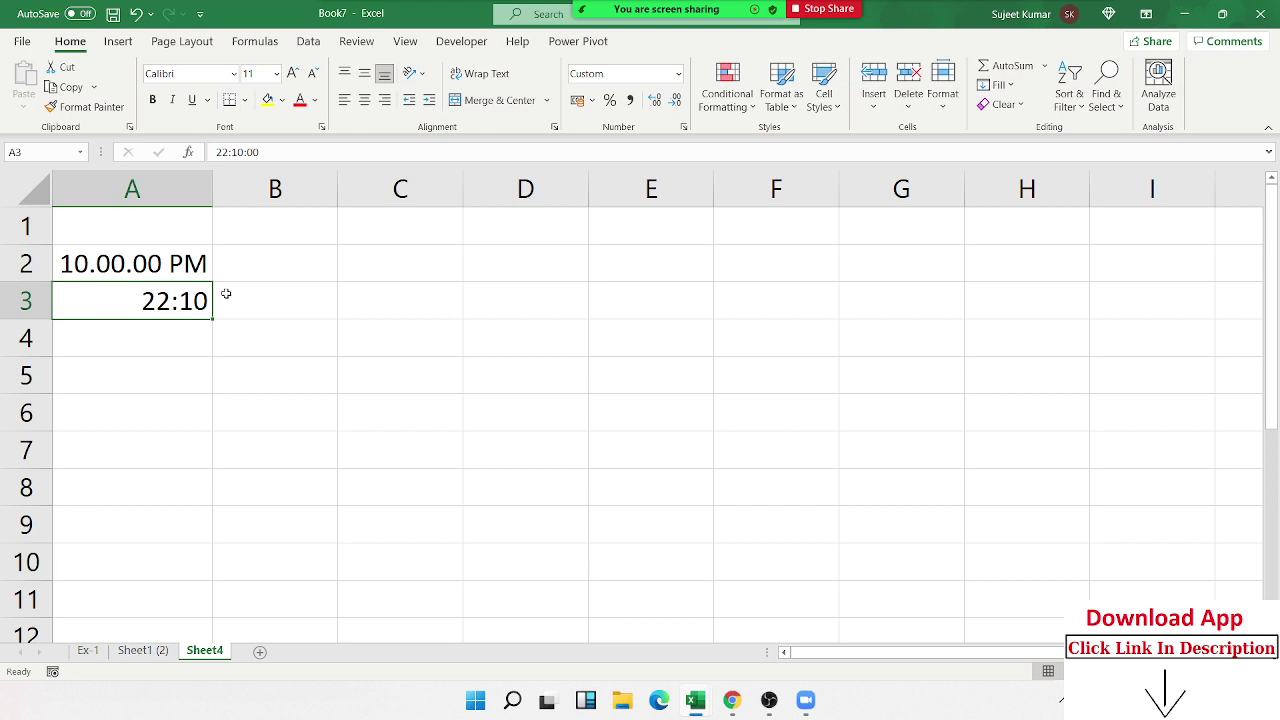
key(Up)
key(ctrl+v)
key(Down)
key(Up)
key(Delete)
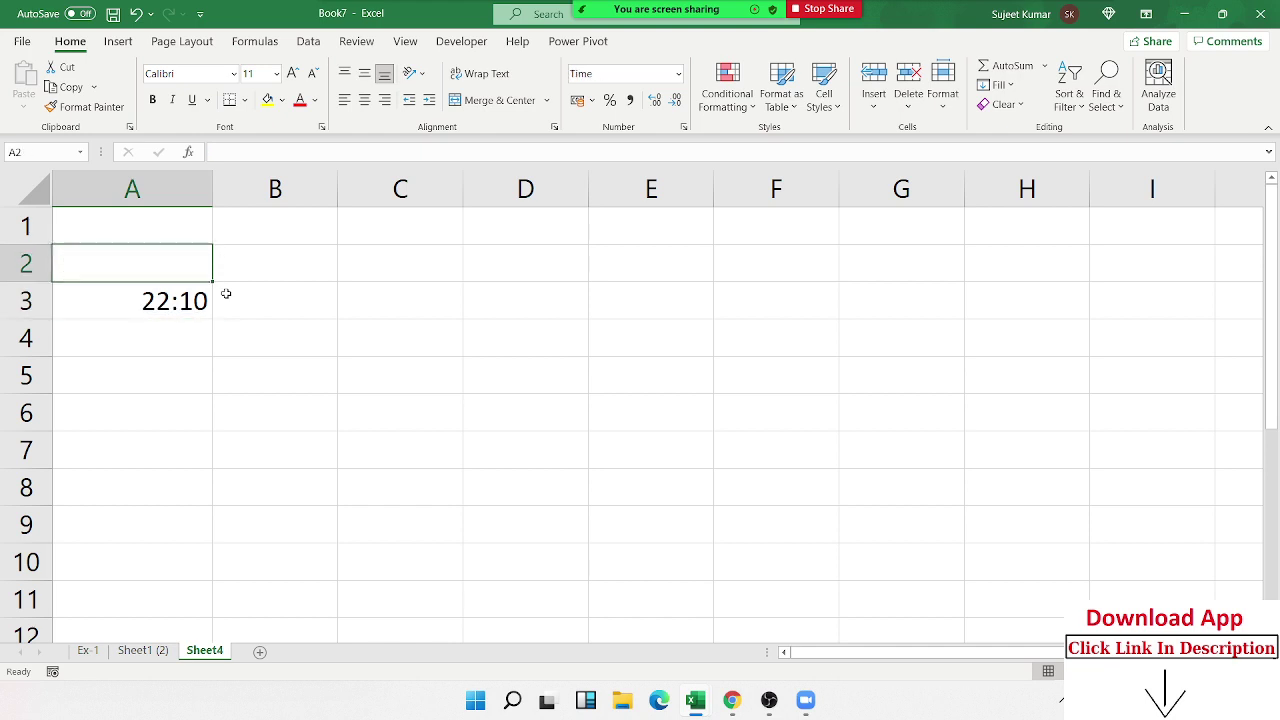
key(Down)
key(Right)
key(Up)
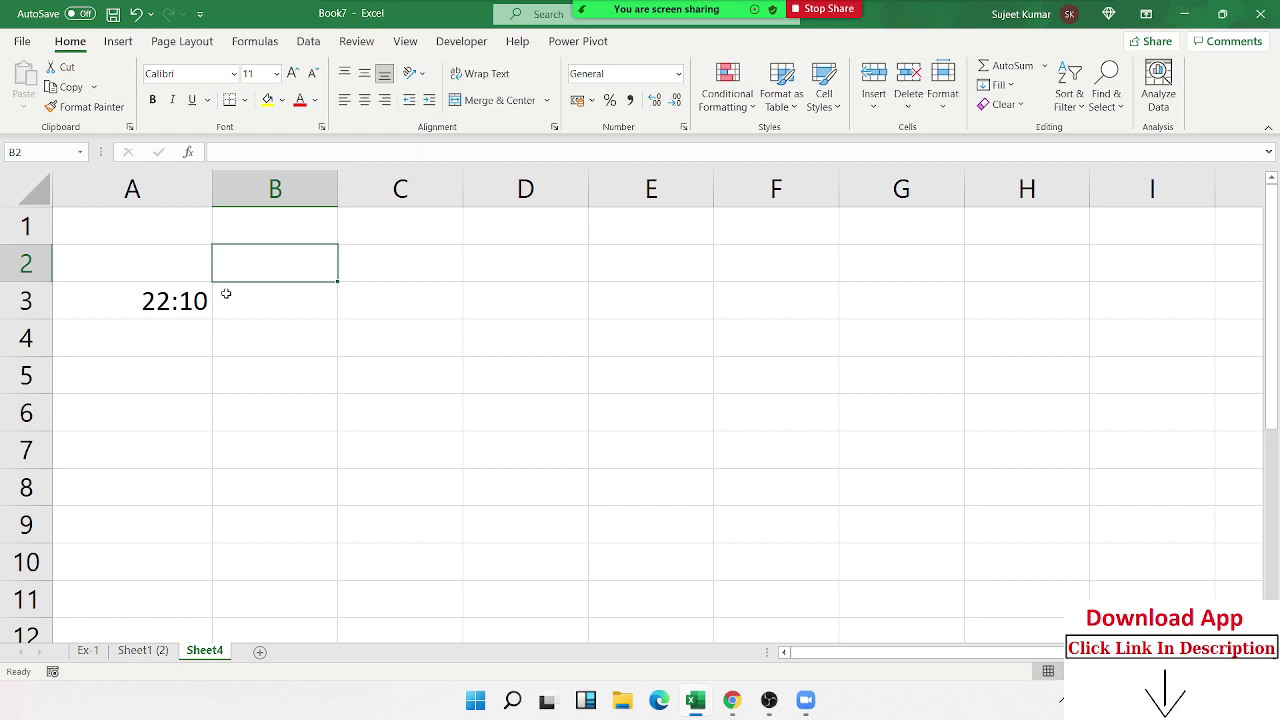
- Enter =HOUR(A3) in B3, returning 22
key(Right)
key(Down)
key(Left)
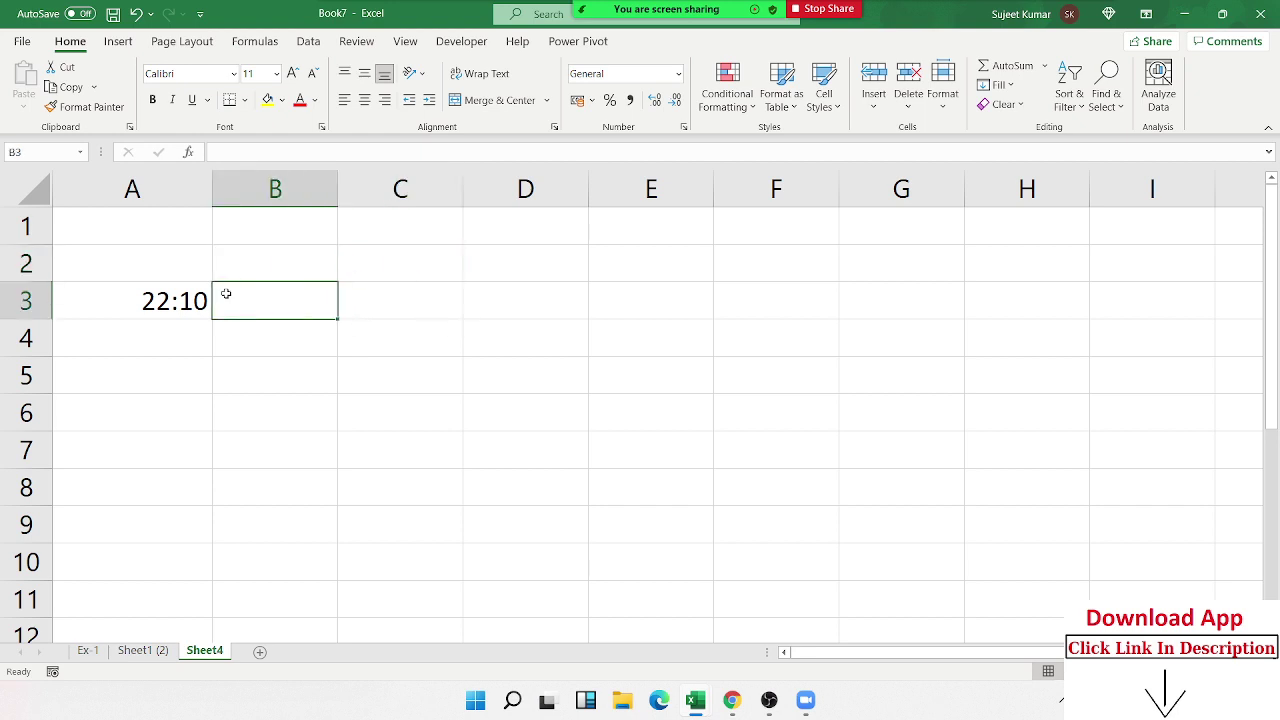
text(=ho)
key(Tab)
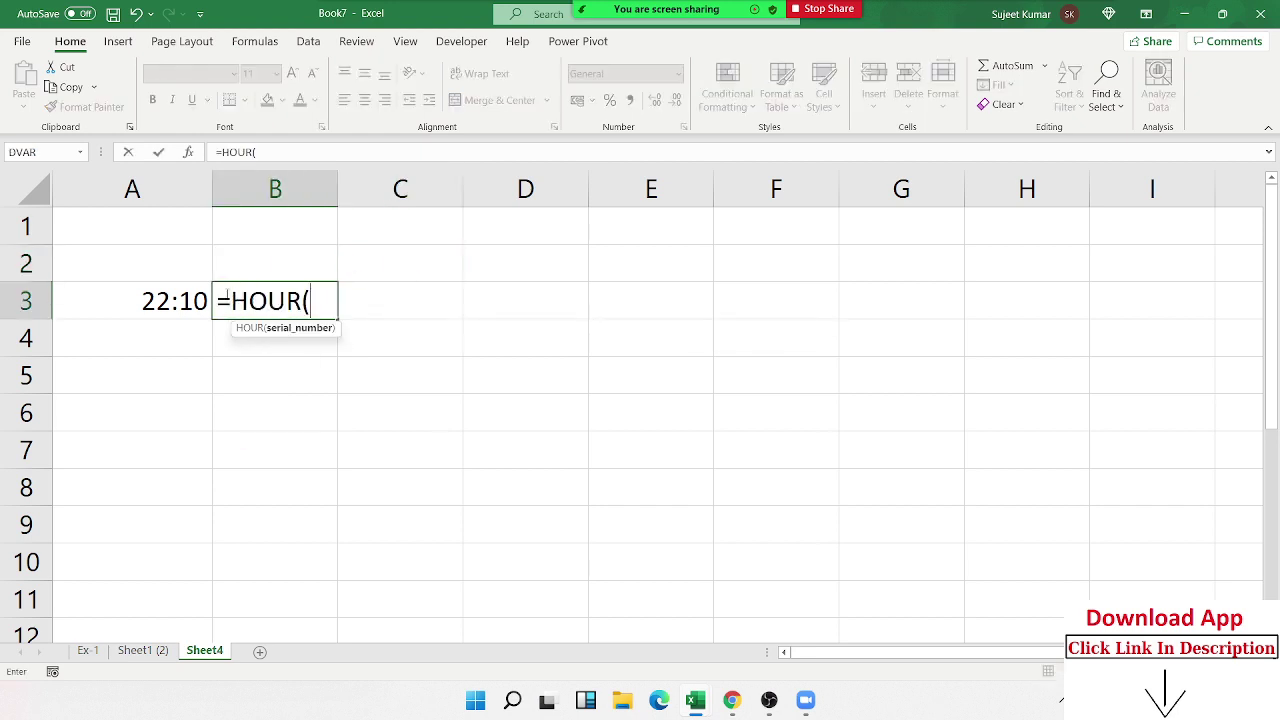
key(Left)
key(Return)
- Enter =MINUTE(A3) in C3, returning 10
key(Up)
key(Right)
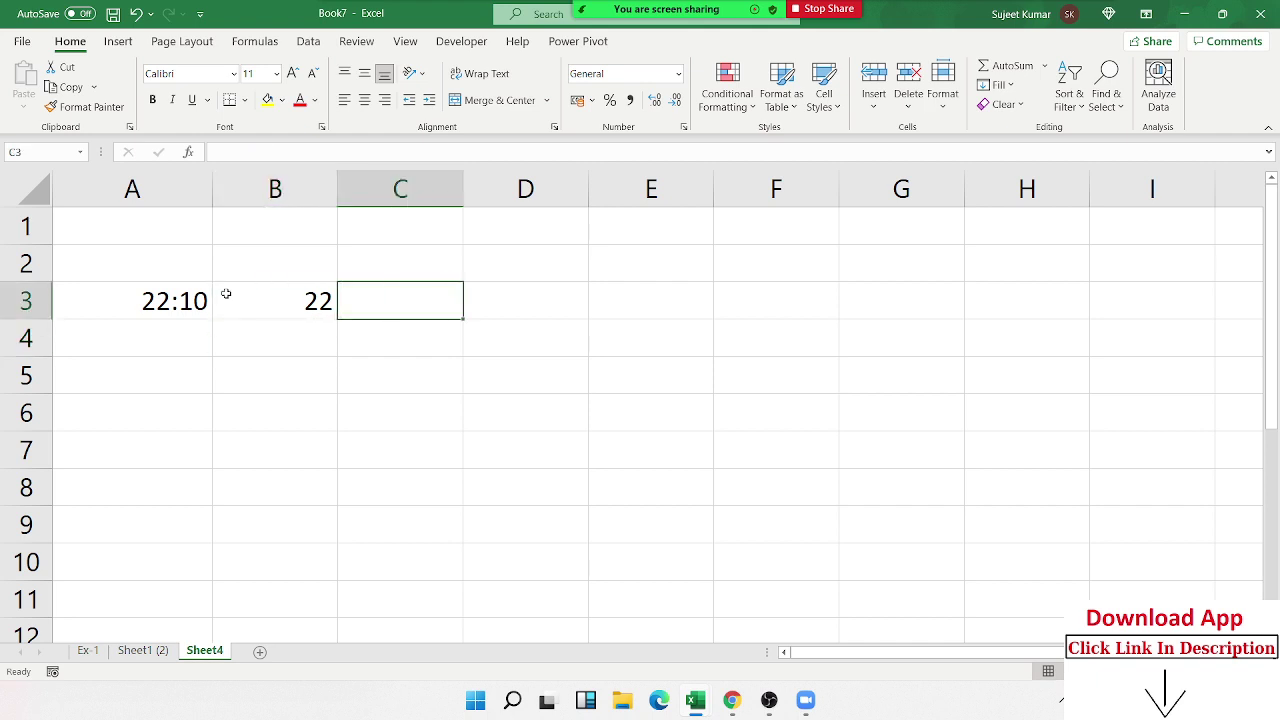
text(=min)
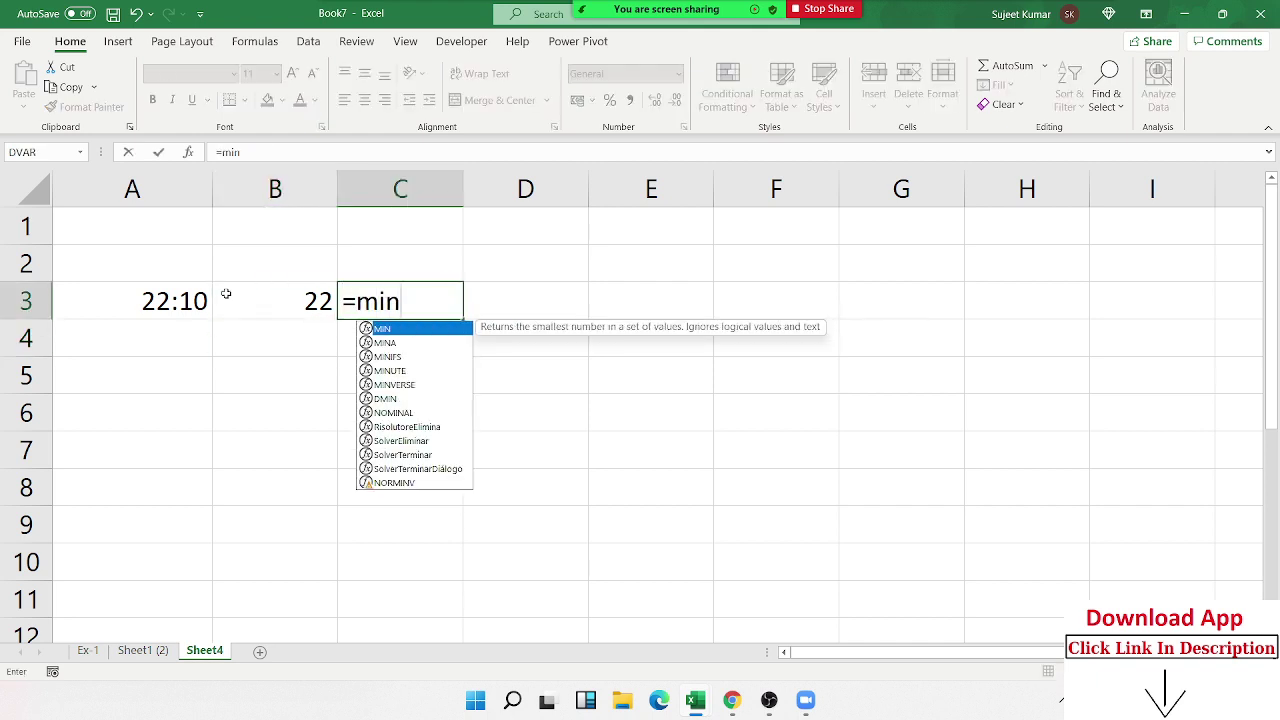
key(Down)
key(Down)
key(Down)
key(Tab)
key(Left)
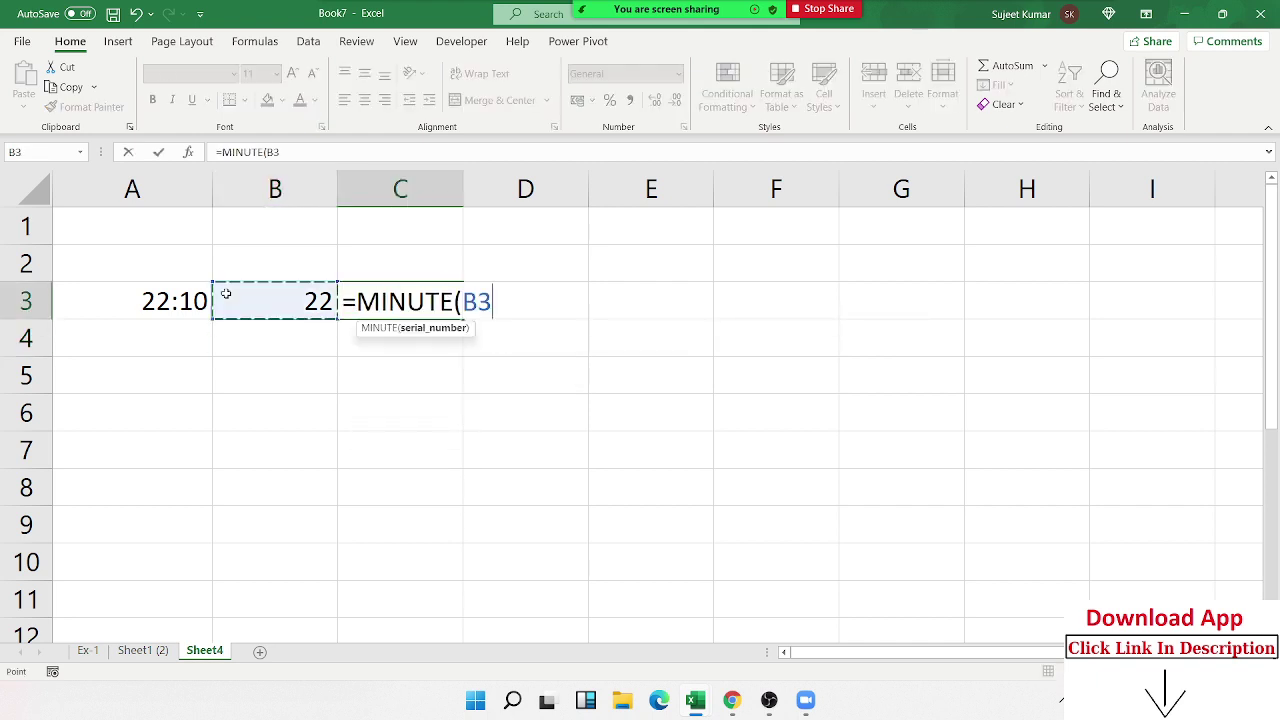
key(Left)
key(ctrl+Return)
- Enter =SECOND(A3) in D3, returning 0
key(Right)
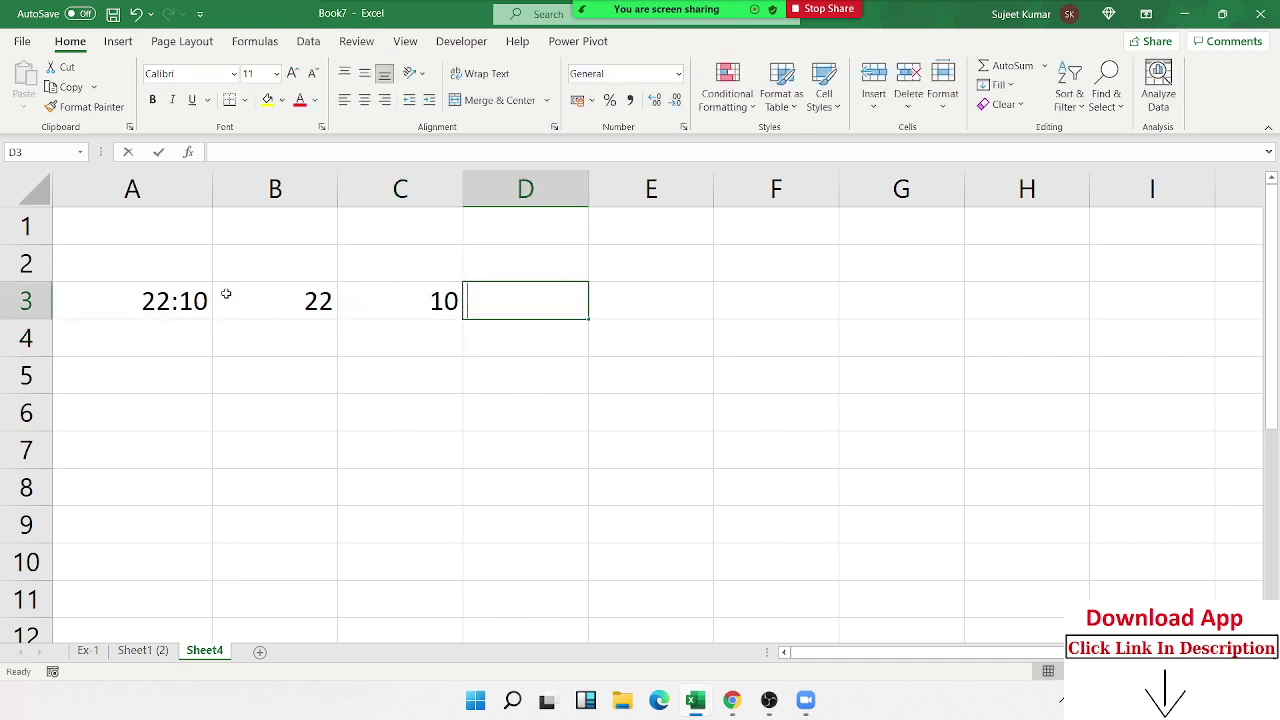
text(=se)
key(Down)
key(Down)
key(Down)
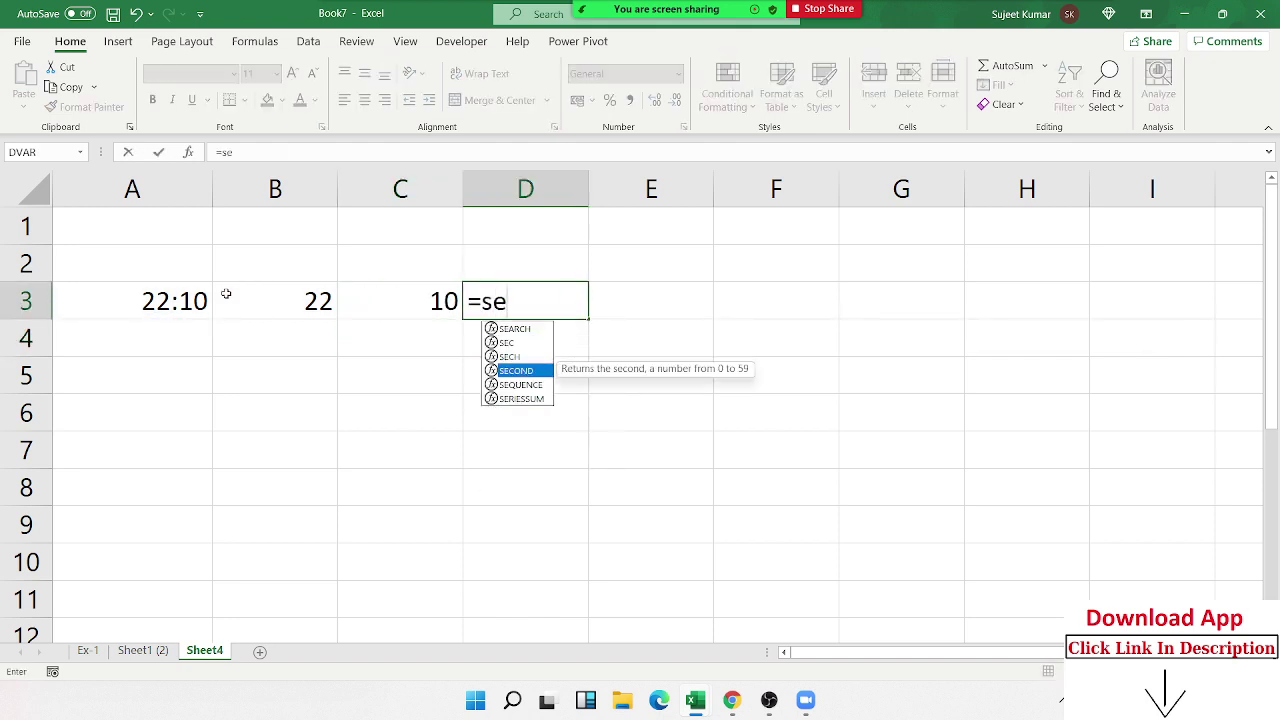
key(Tab)
key(Left)
key(Left)
key(Left)
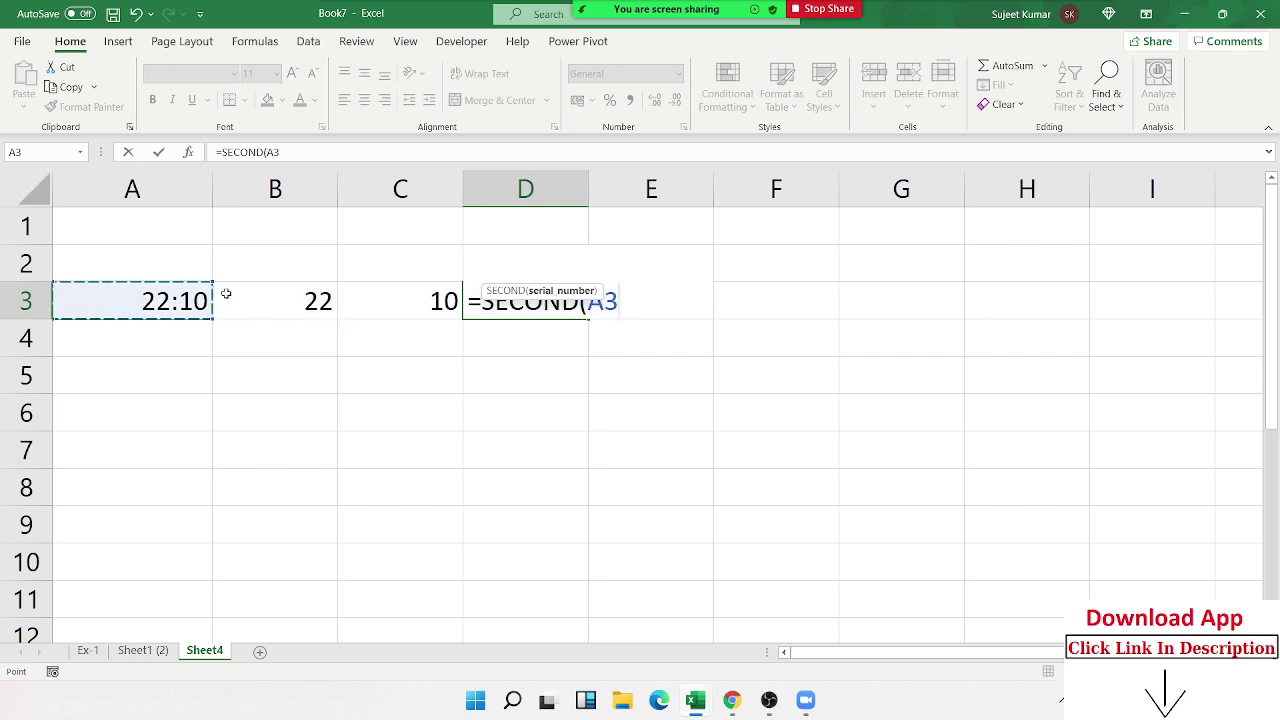
key(Return)
- Start typing the duration 37:40 in cell A5
key(Up)
key(Down)
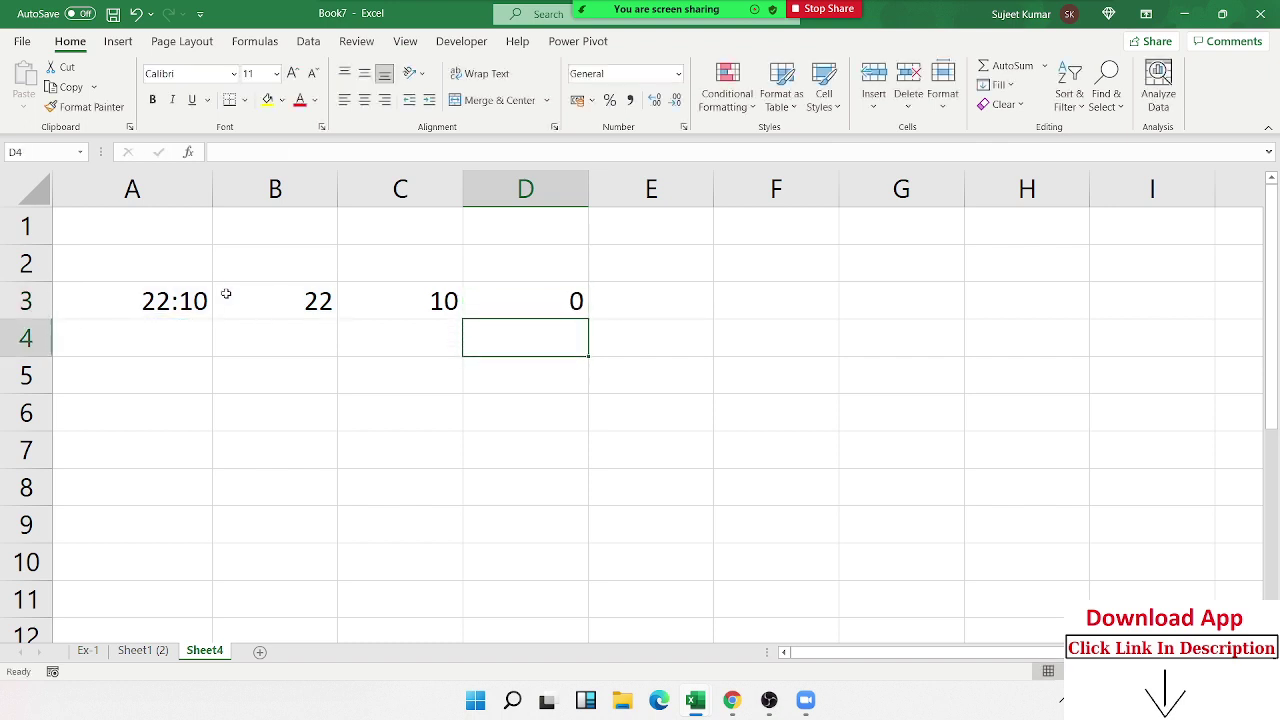
key(Down)
key(Left)
key(Home)
text(3)
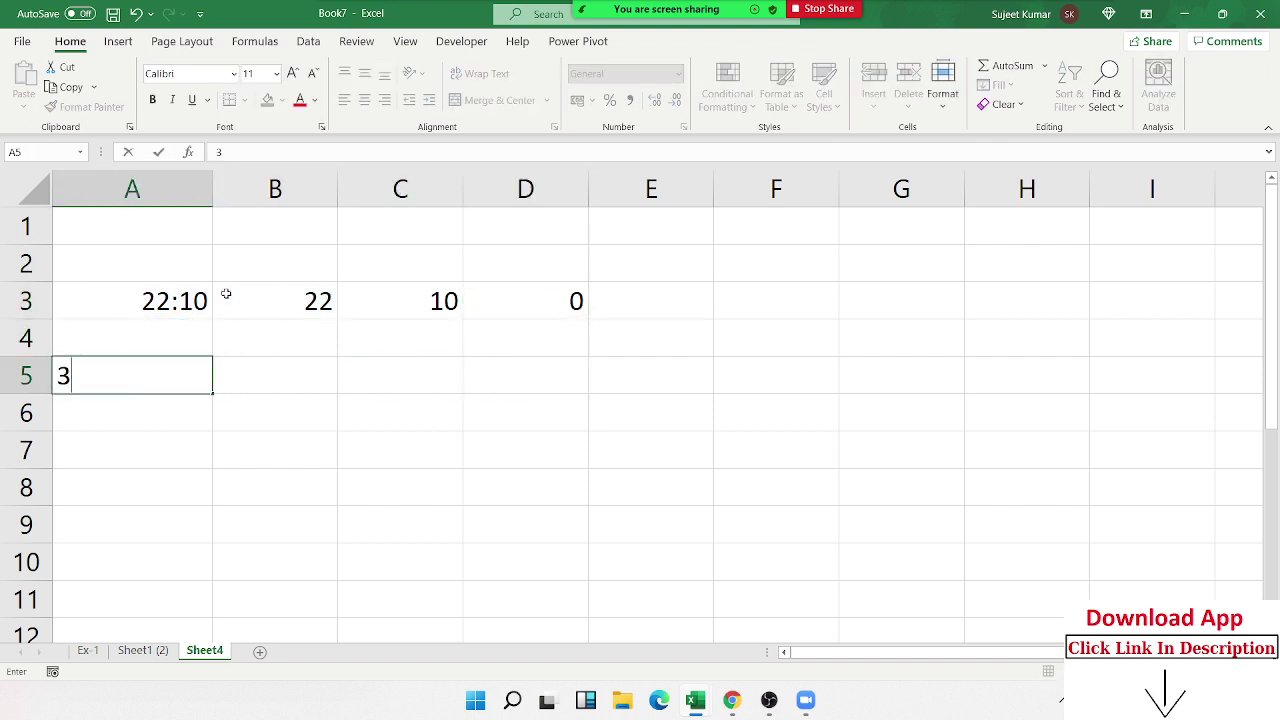
text(7:4)
text(0)
key(BackSpace)
- Commit 37:40 in A5 and enter =HOUR(A5) in B5, which returns 13
text(0)
key(Return)
key(Up)
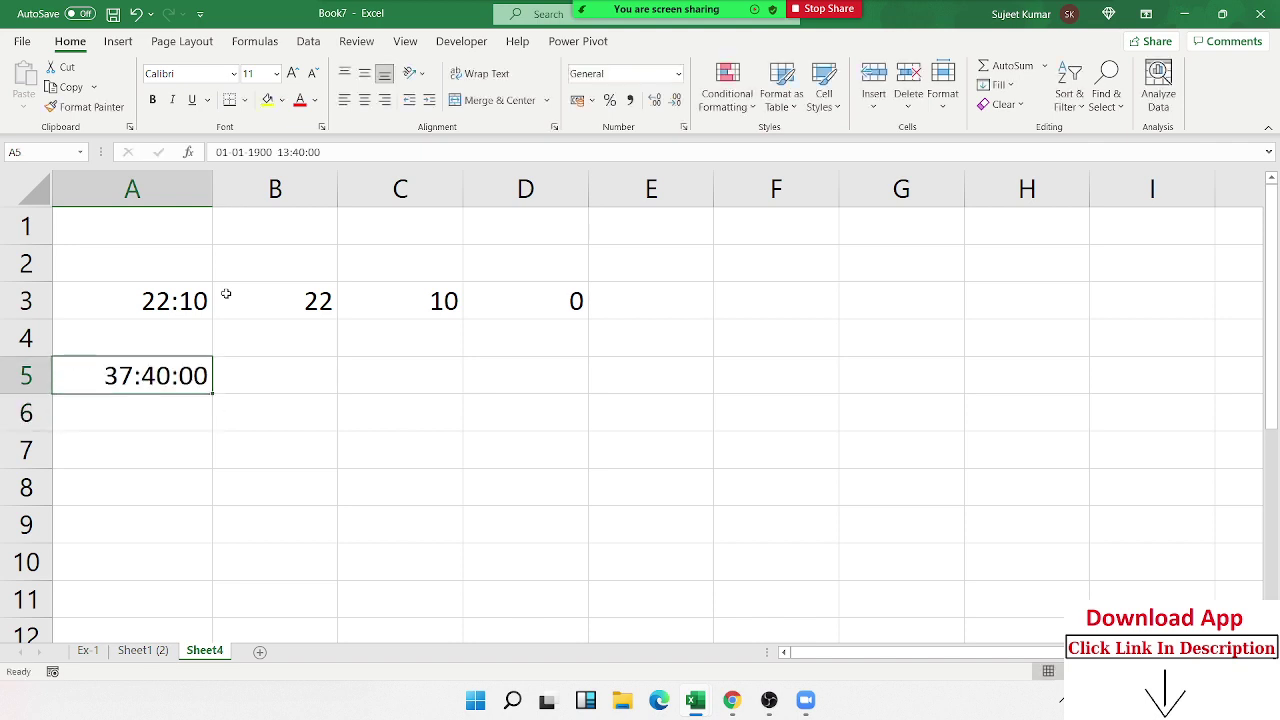
key(Right)
text(=)
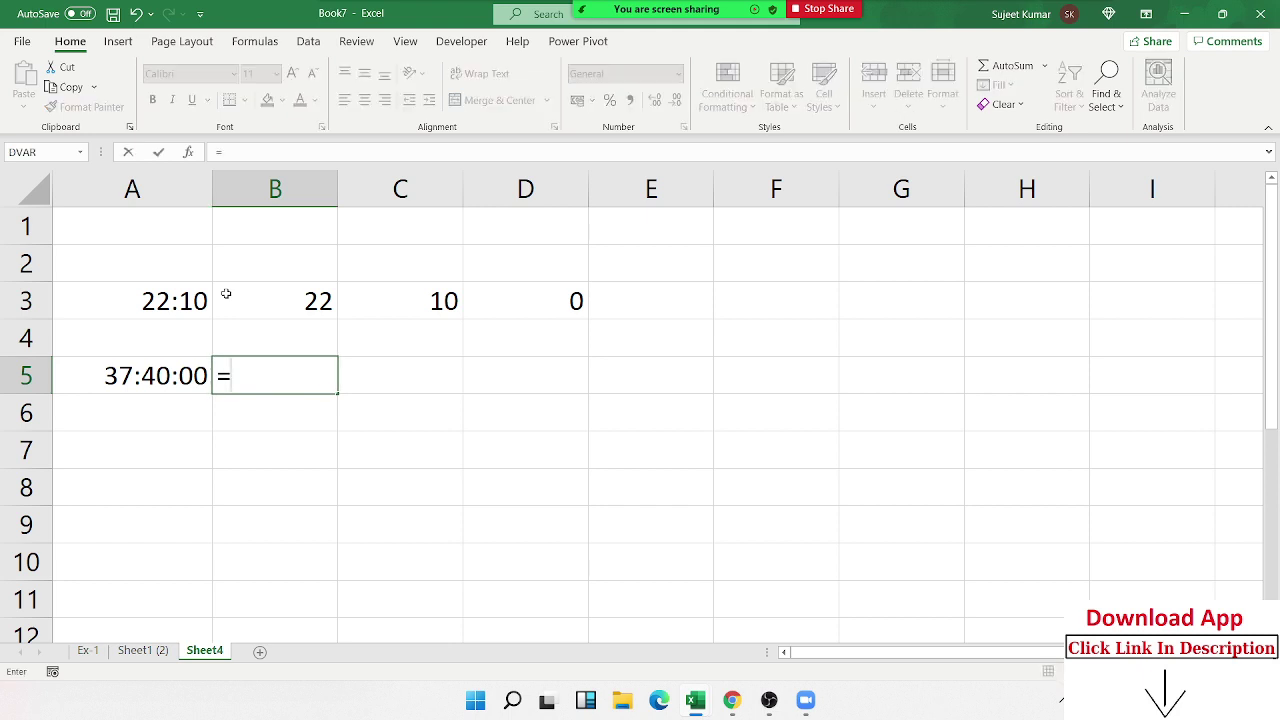
text(ho)
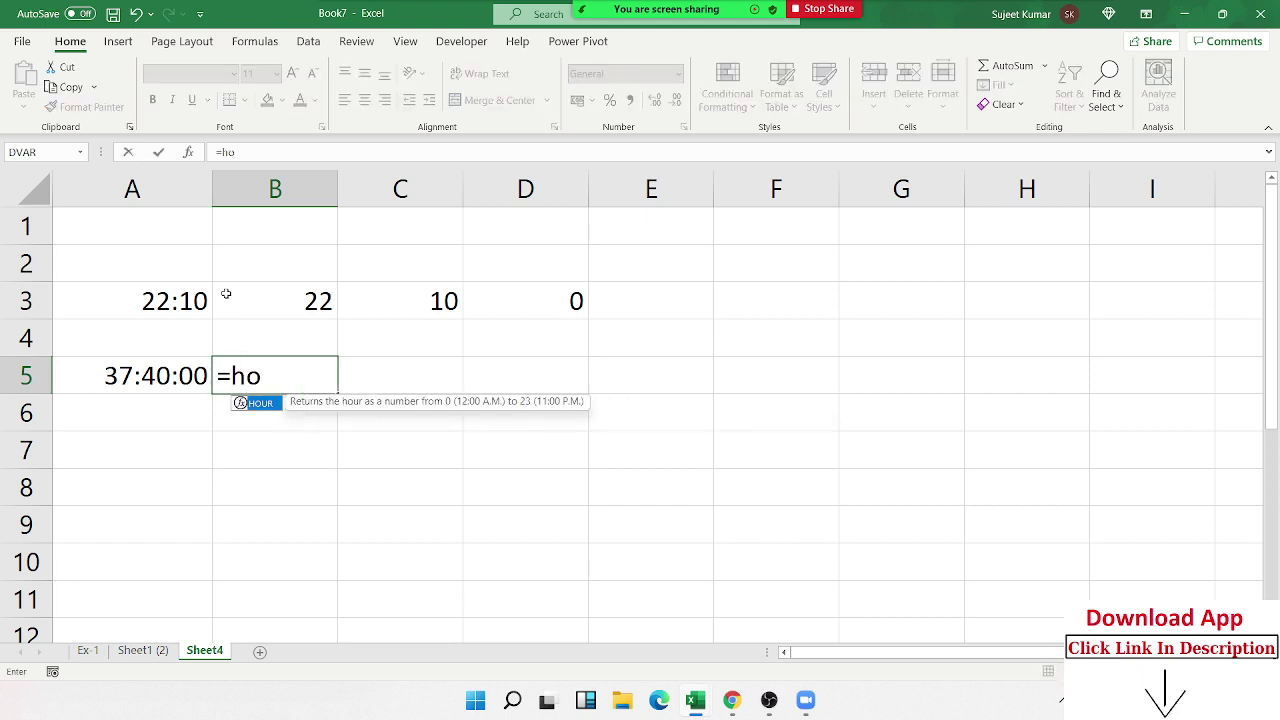
key(Tab)
key(Left)
key(Return)
key(Up)
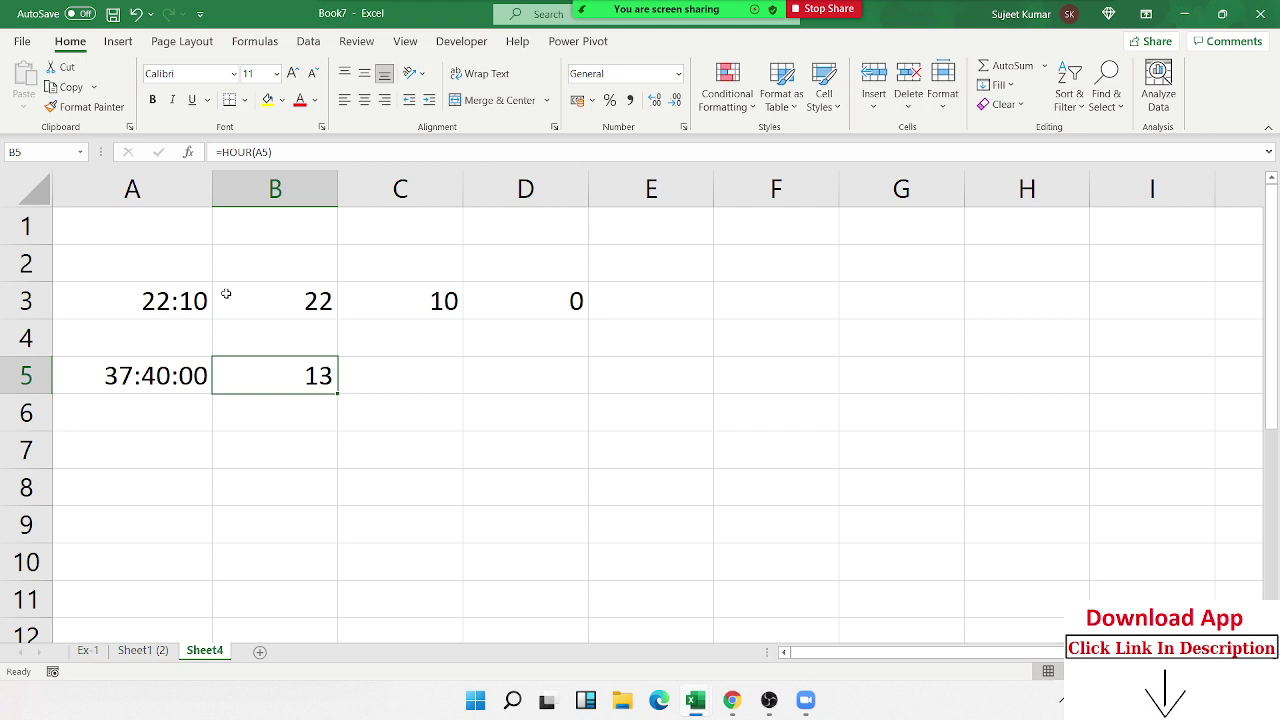
key(Left)
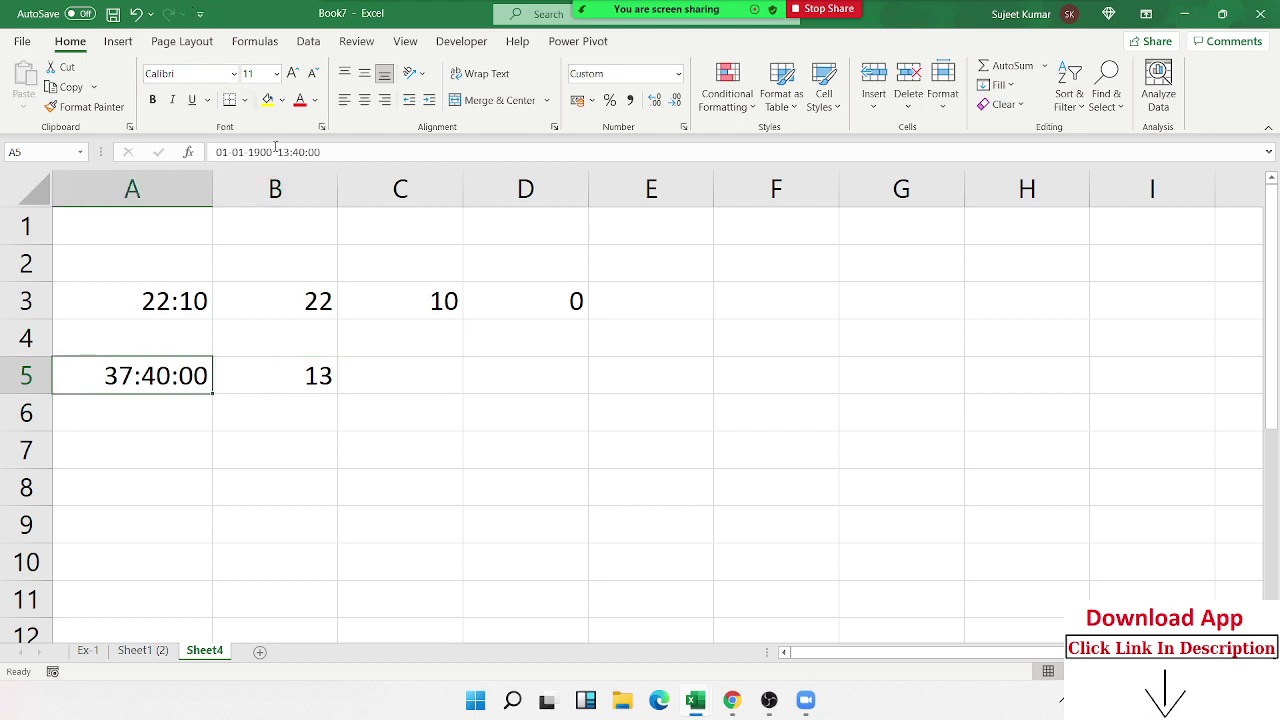
drag(275, 151, 214, 152)
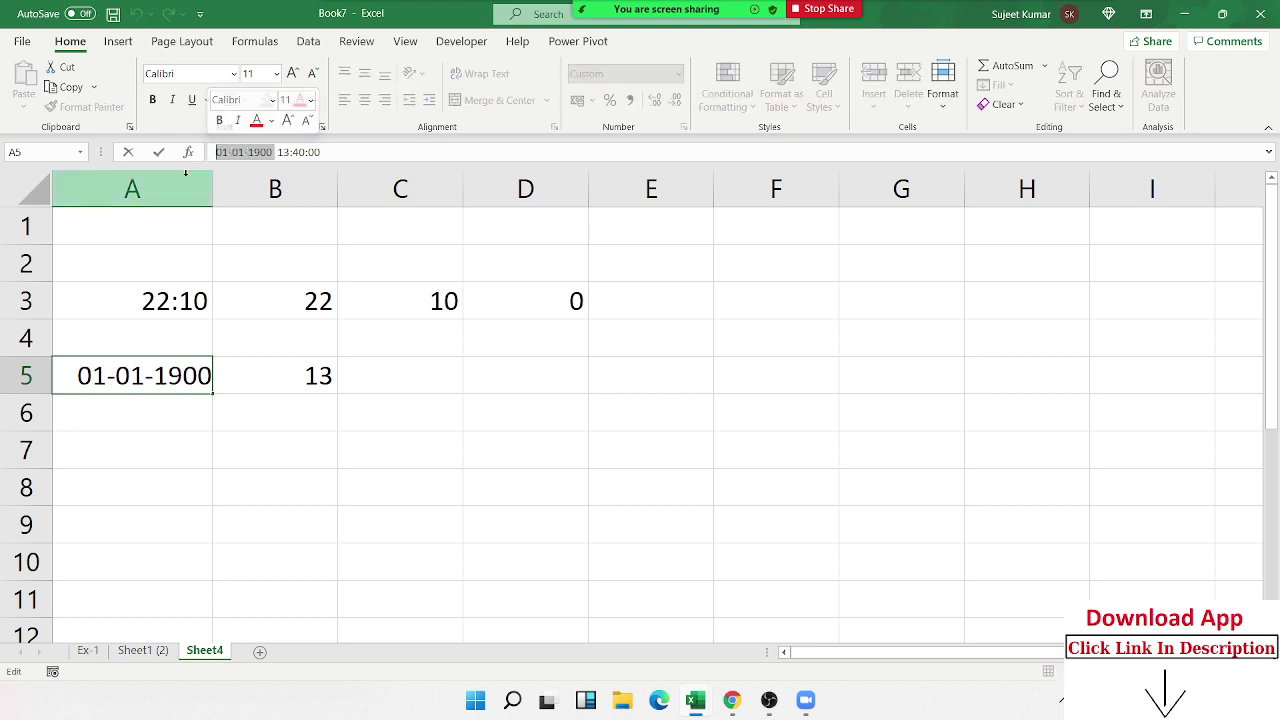
- Replace B5's formula with =TEXT(A5,"[h]") so it shows the full 37 hours
key(Escape)
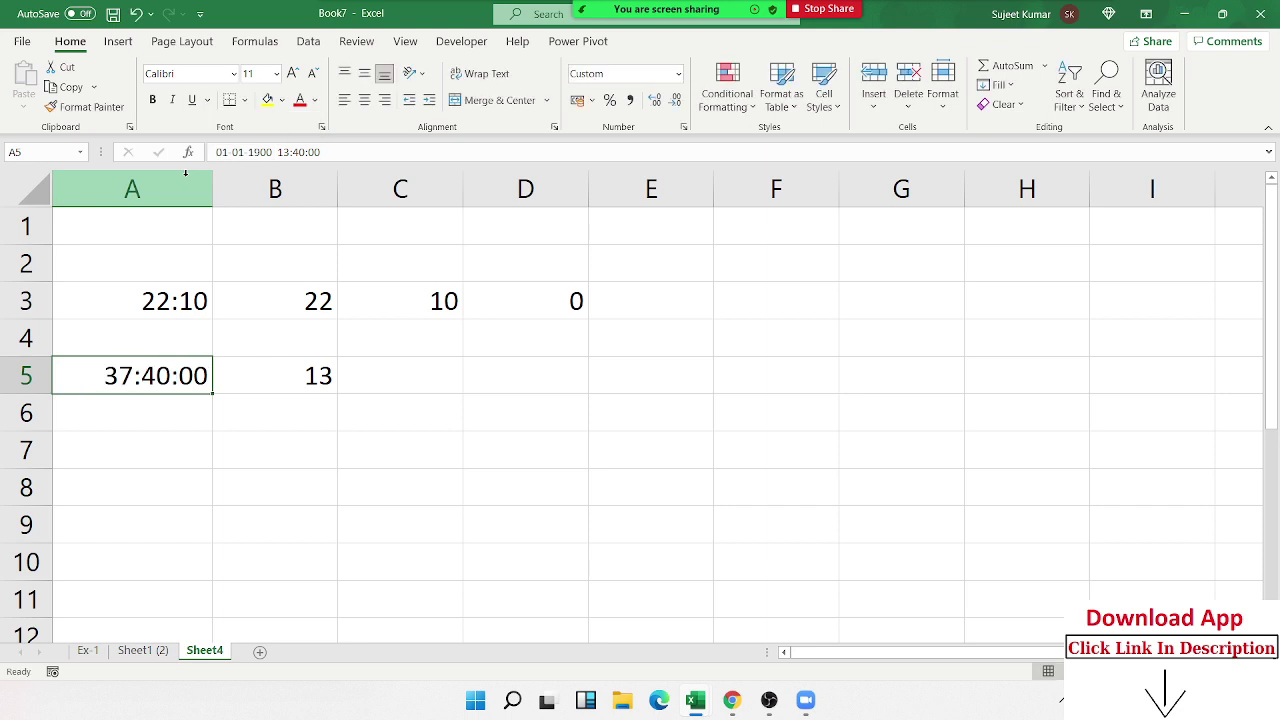
key(Right)
key(Delete)
text(=)
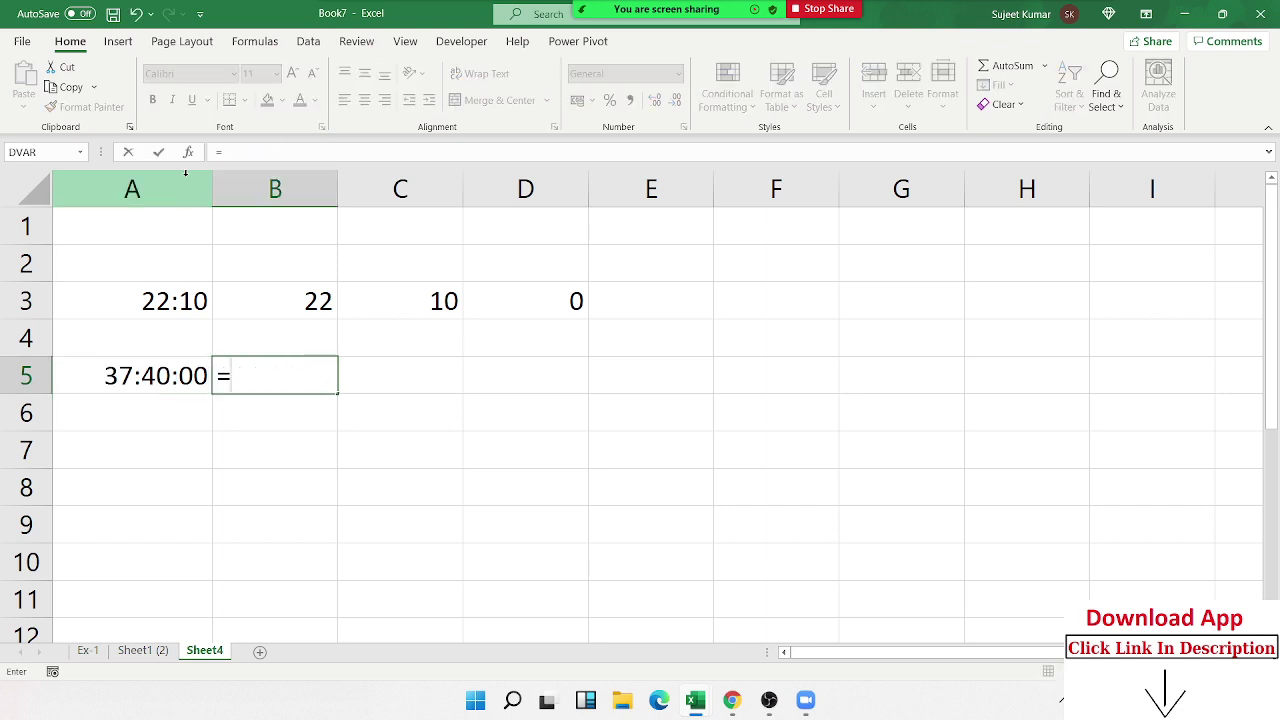
text(ter)
key(BackSpace)
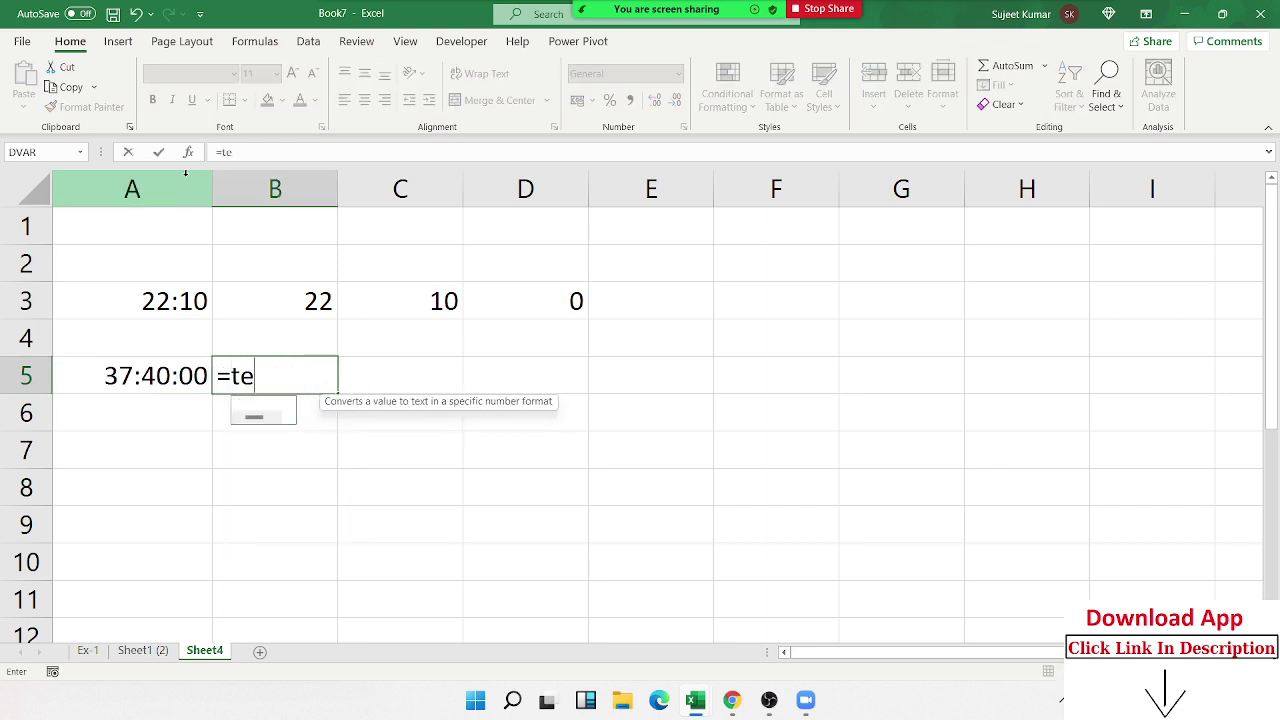
text(x)
key(Tab)
key(Left)
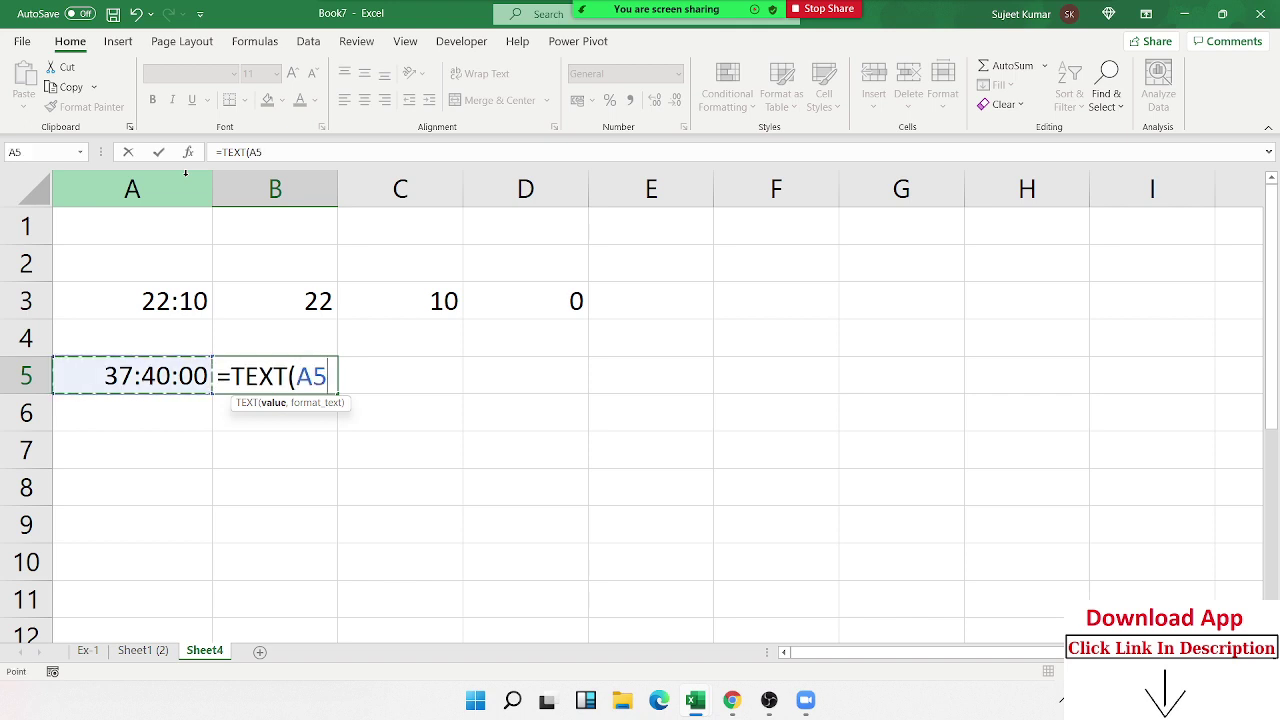
text(,")
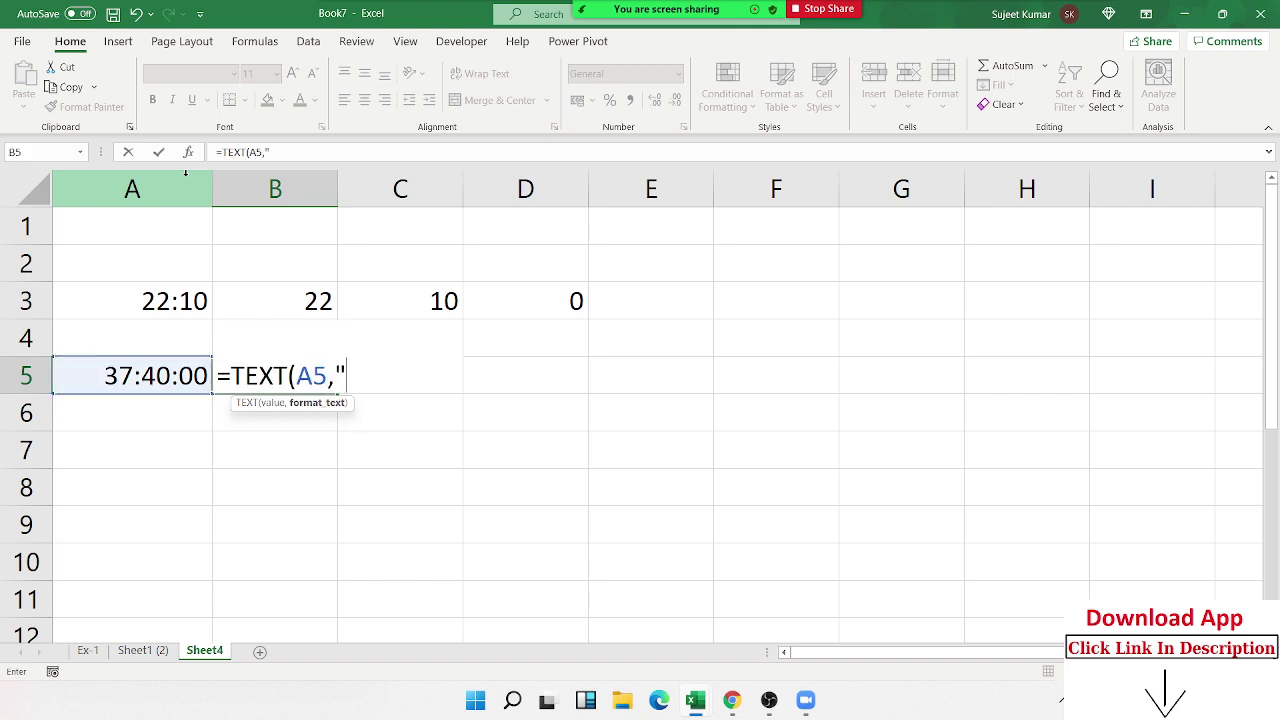
text(H)
key(BackSpace)
text([h)
text(]")
text())
key(Return)
key(Up)
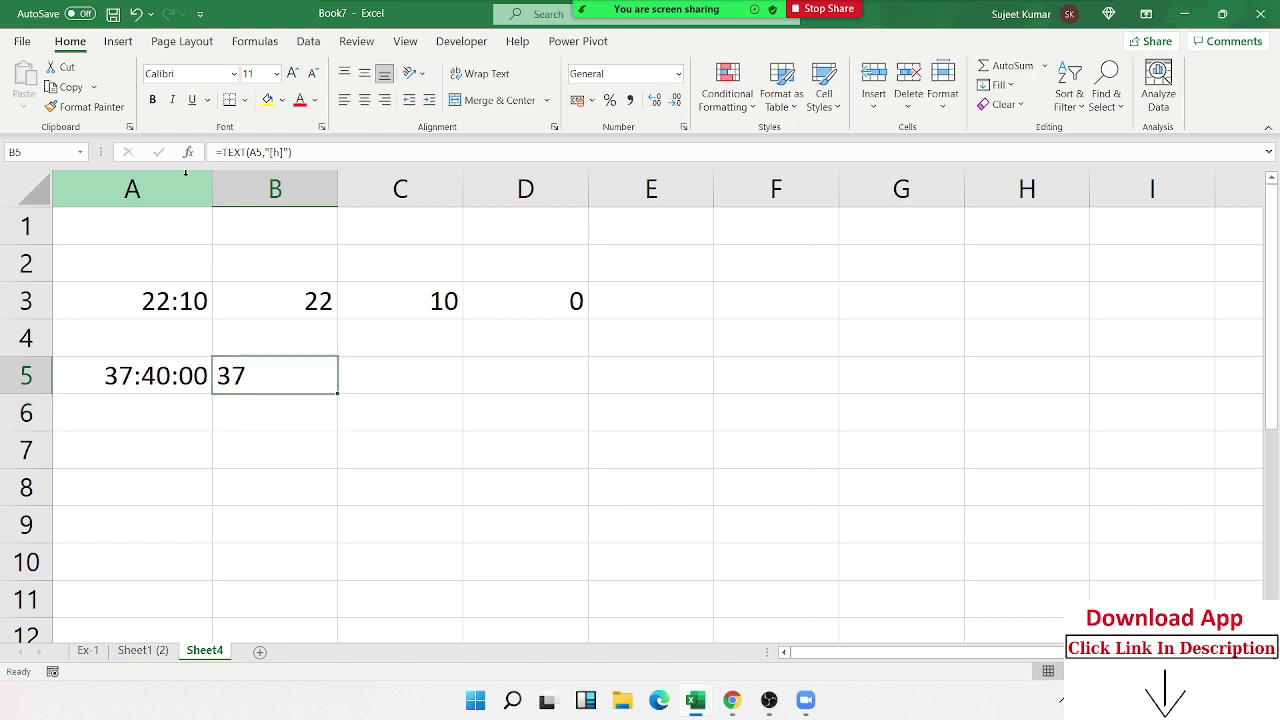
key(Right)
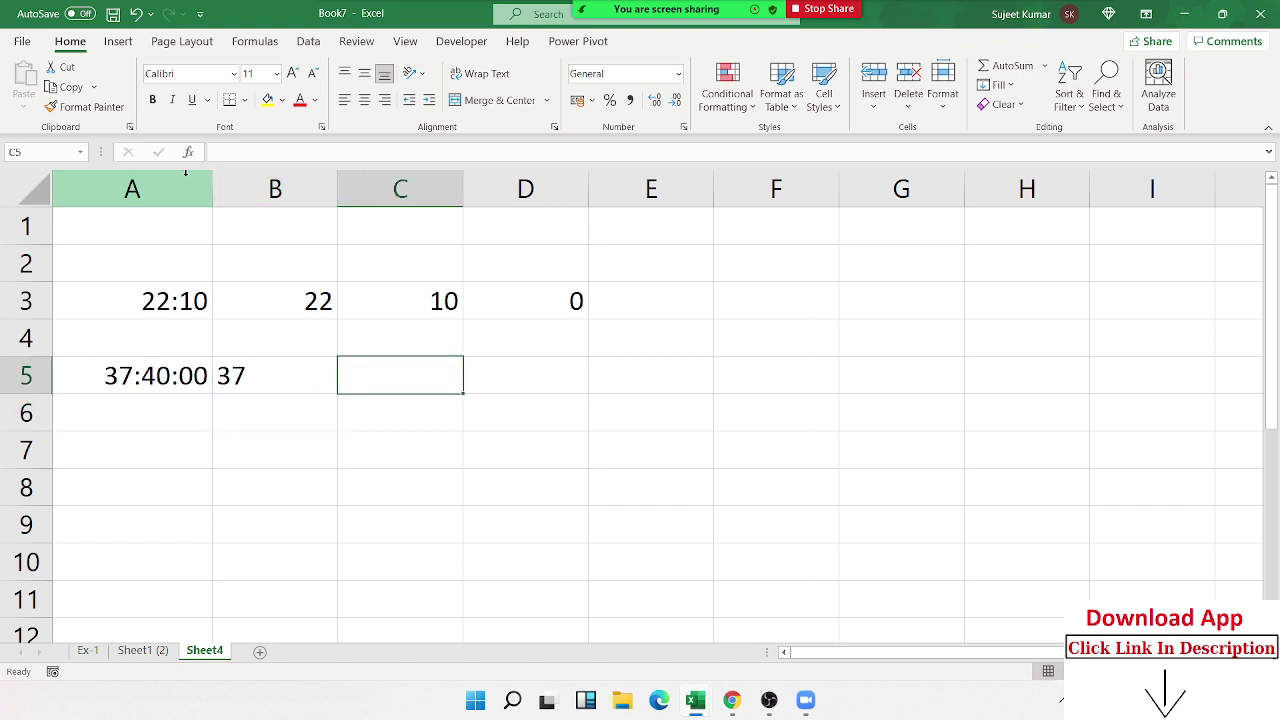
- Enter =TIME(B3,C3,D3) in E3, rebuilding the time as 10:10 PM
key(Up)
key(Up)
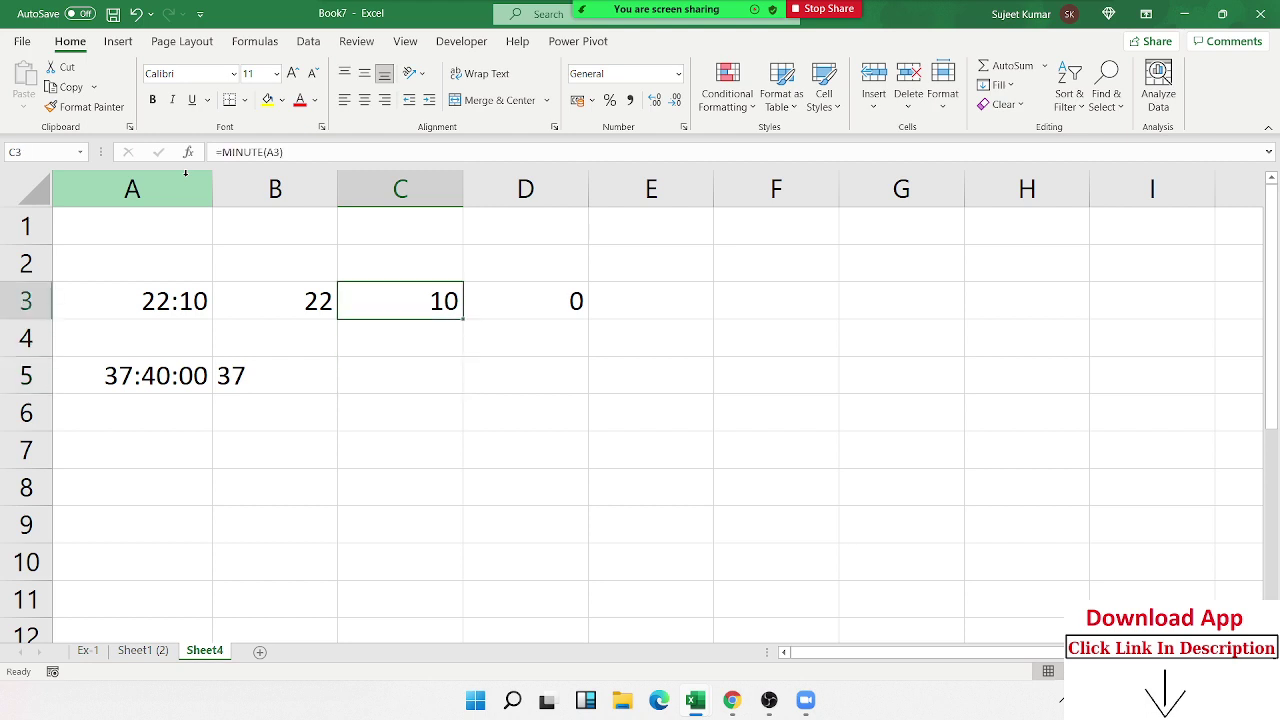
key(Right)
key(Right)
text(=)
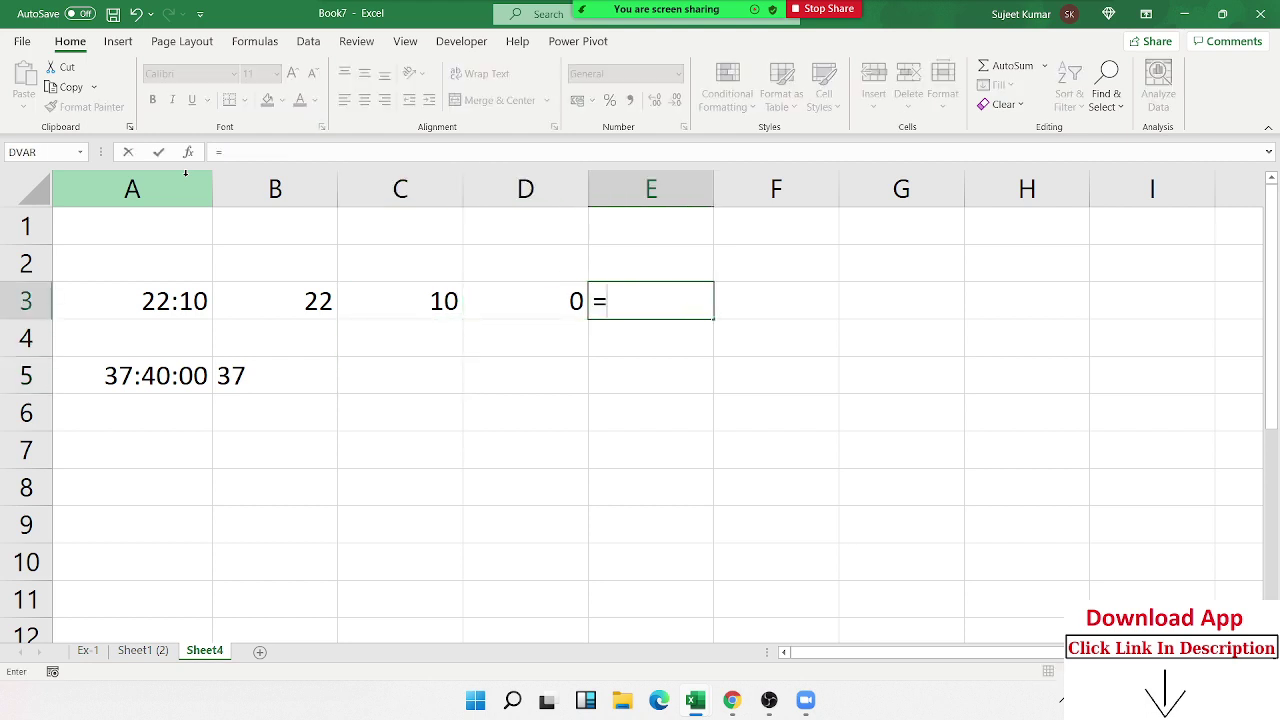
text(tim)
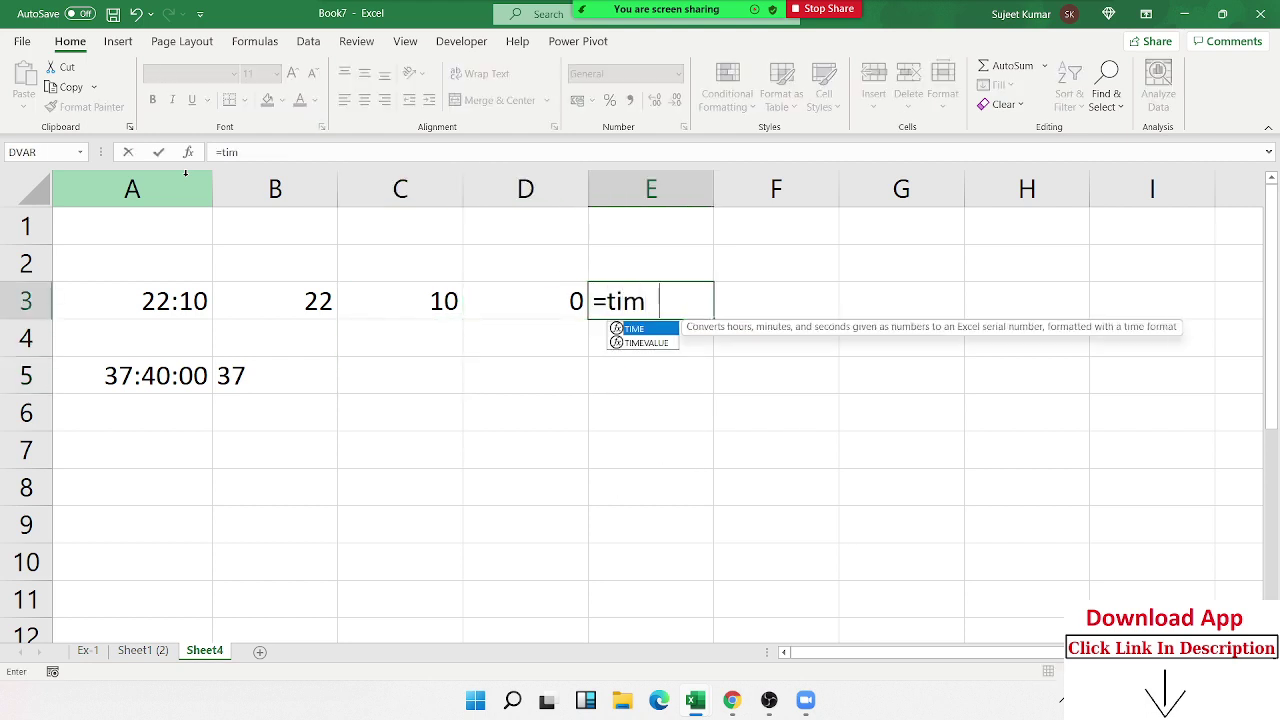
key(Tab)
key(Left)
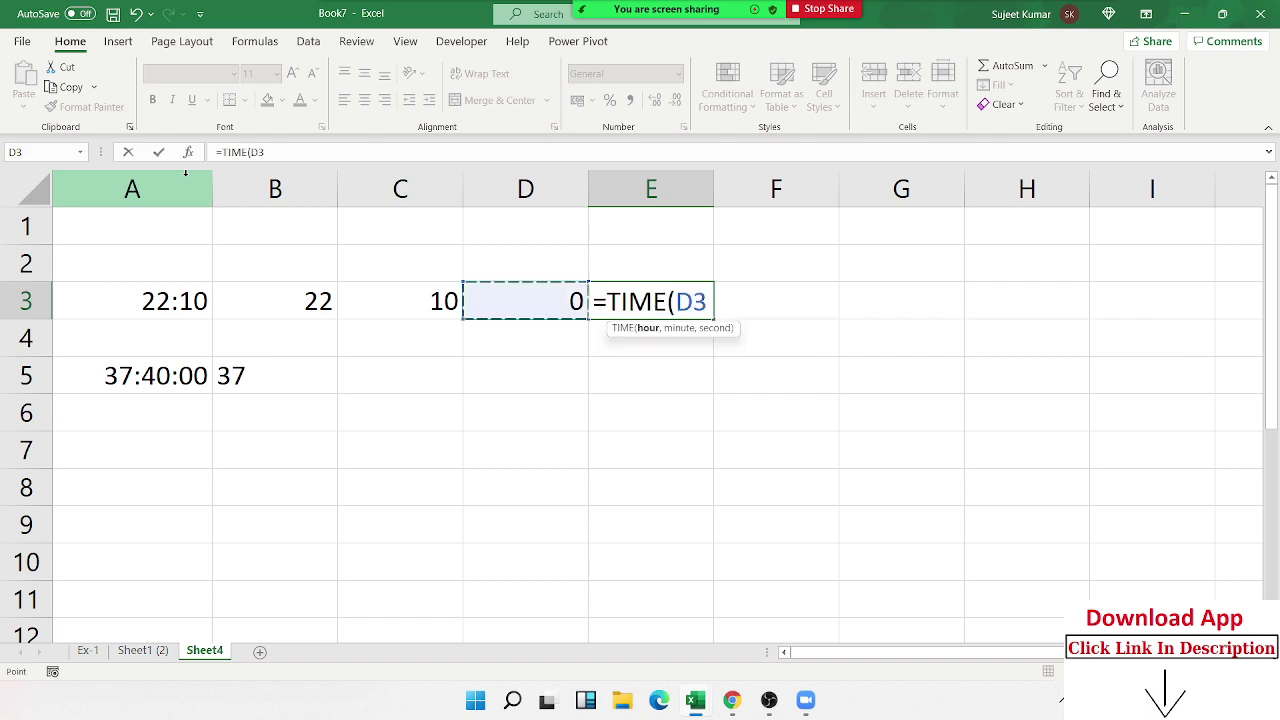
key(Left)
key(Left)
text(,)
key(Left)
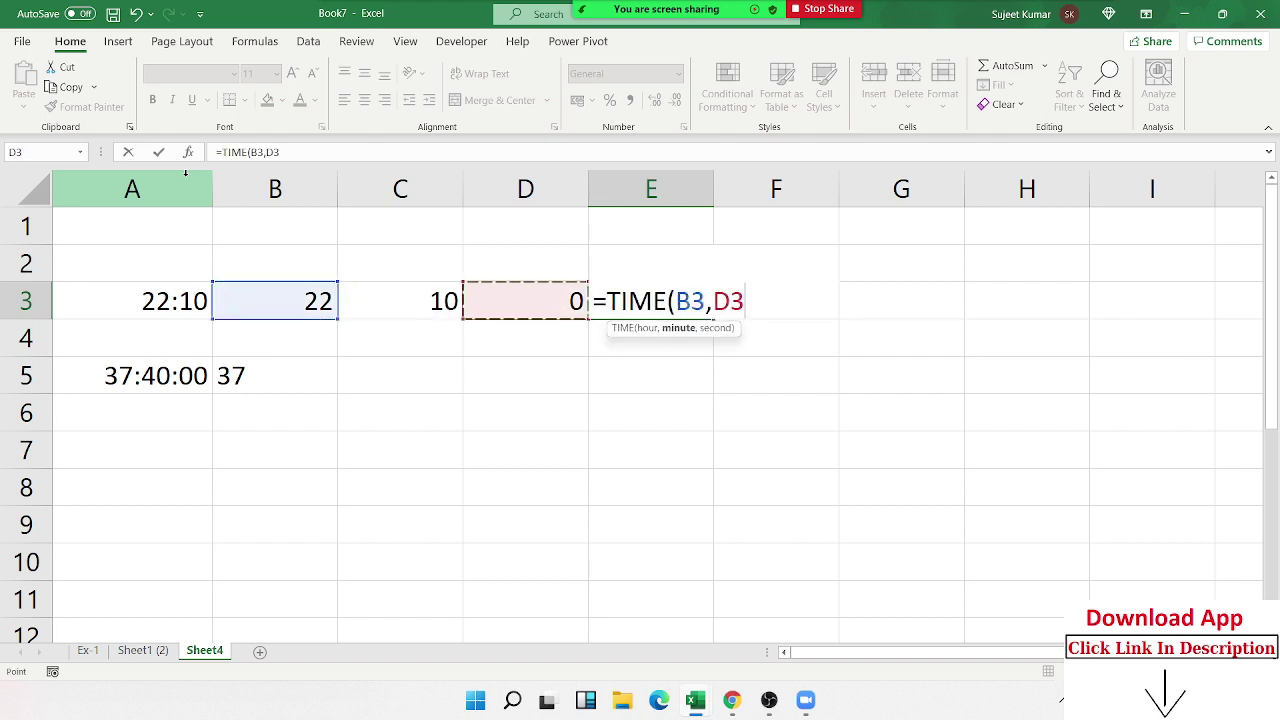
key(Left)
text(,)
key(Left)
key(Return)
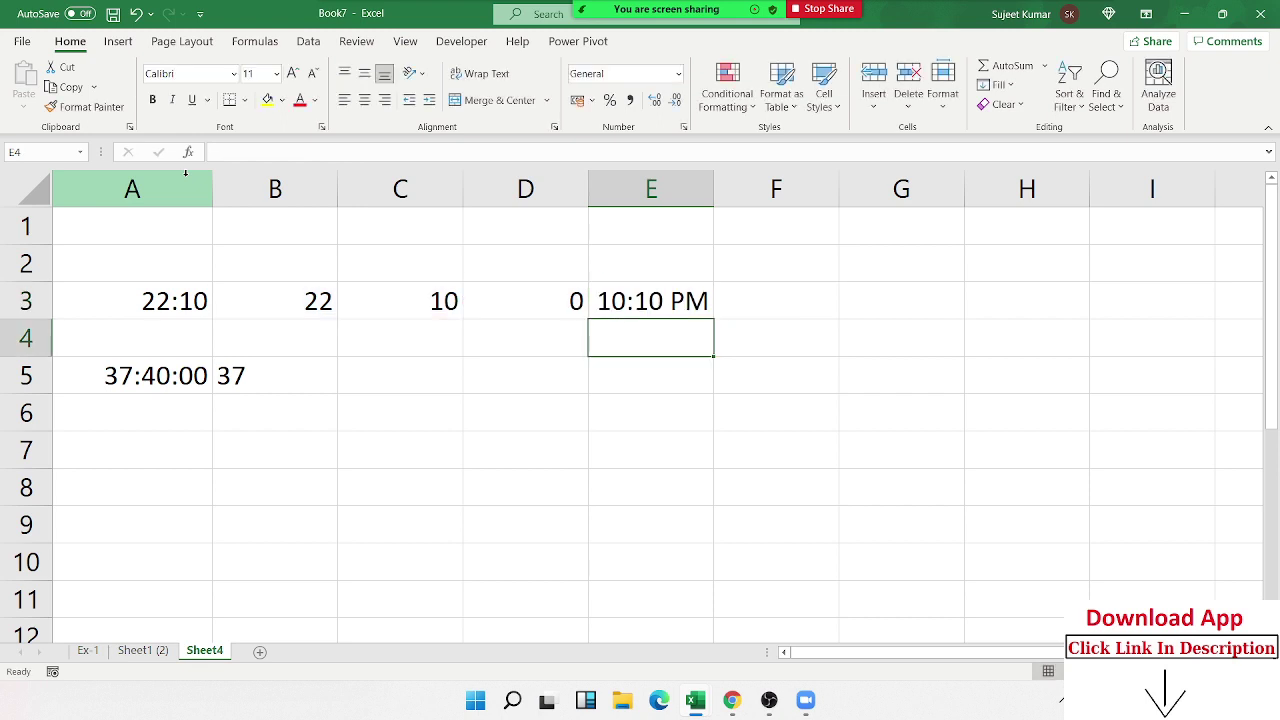
key(Up)
key(Down)
key(Down)
key(Down)
key(Down)
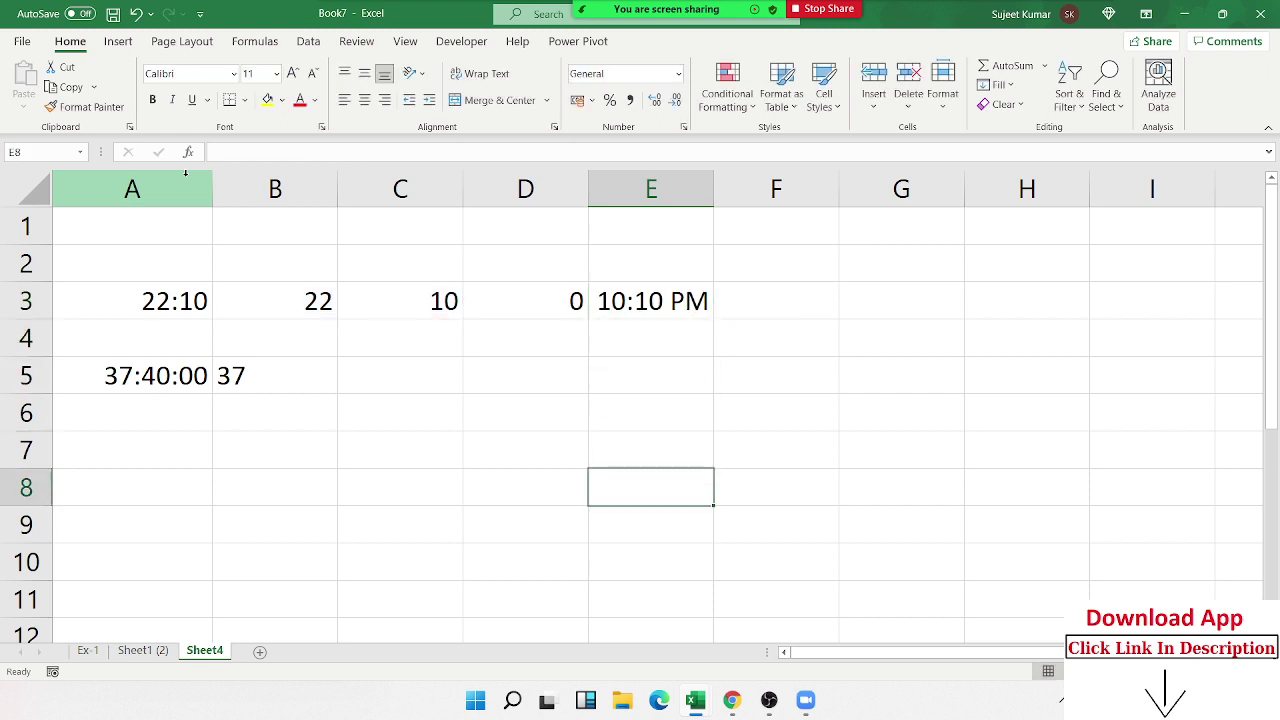
key(Left)
key(Left)
key(Left)
key(Left)
key(Up)
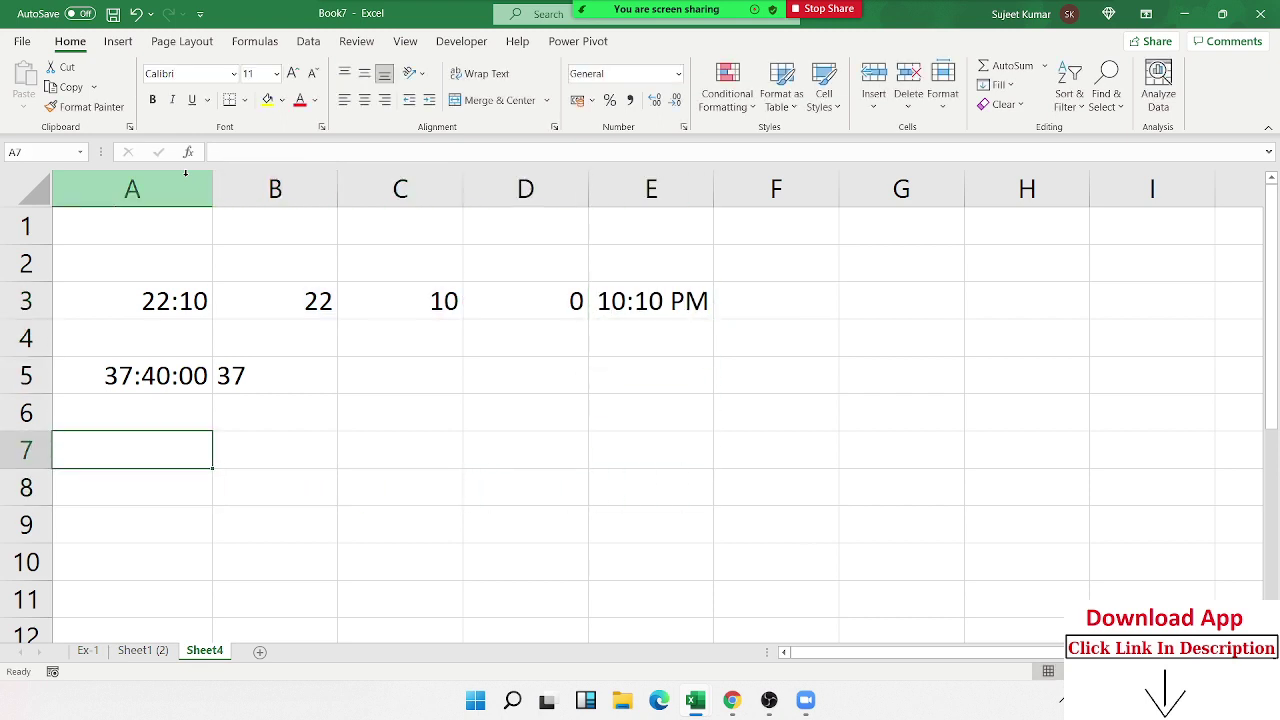
- Enter the times 10:30 in A7 and 0:20 in B7
text(10:3)
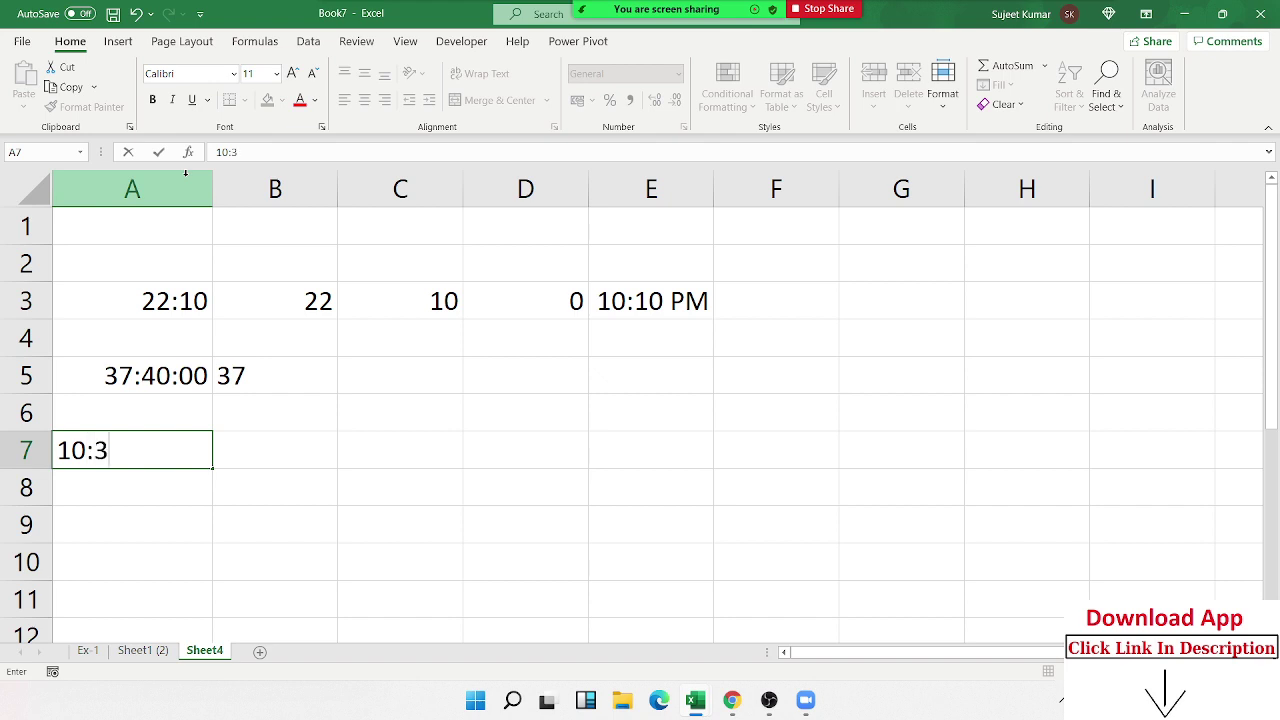
text(0)
key(Tab)
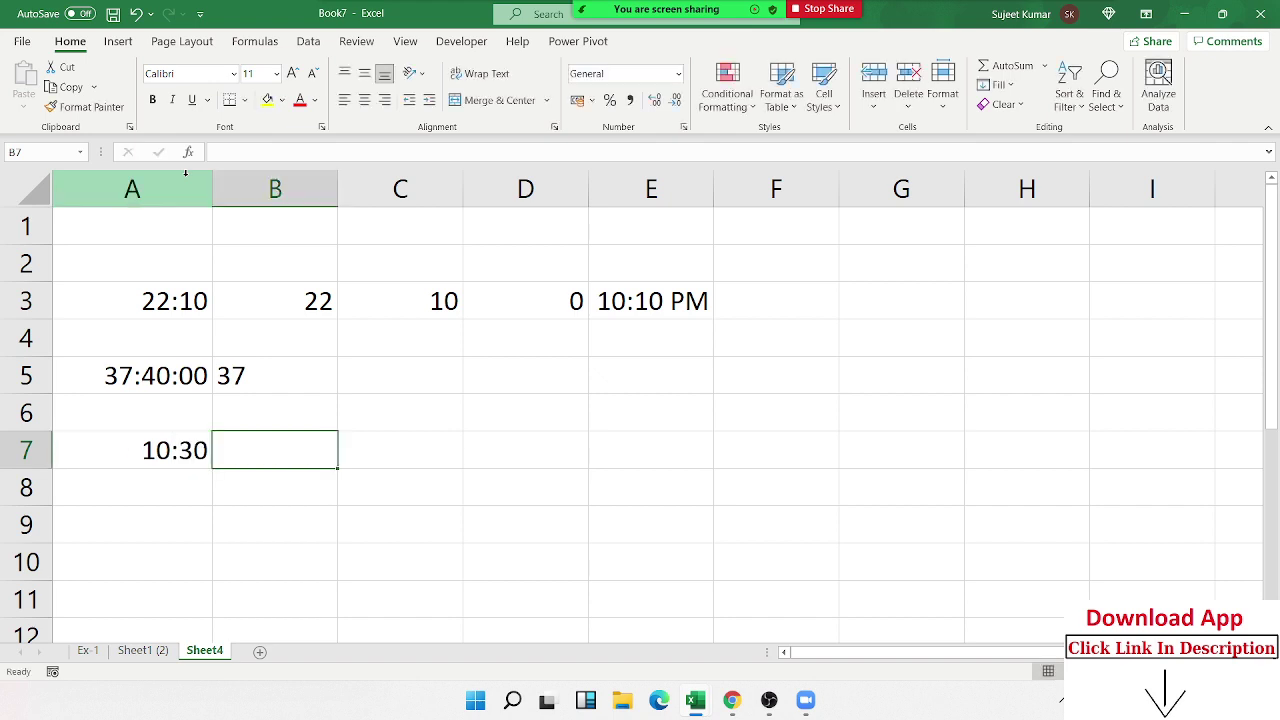
text(0:)
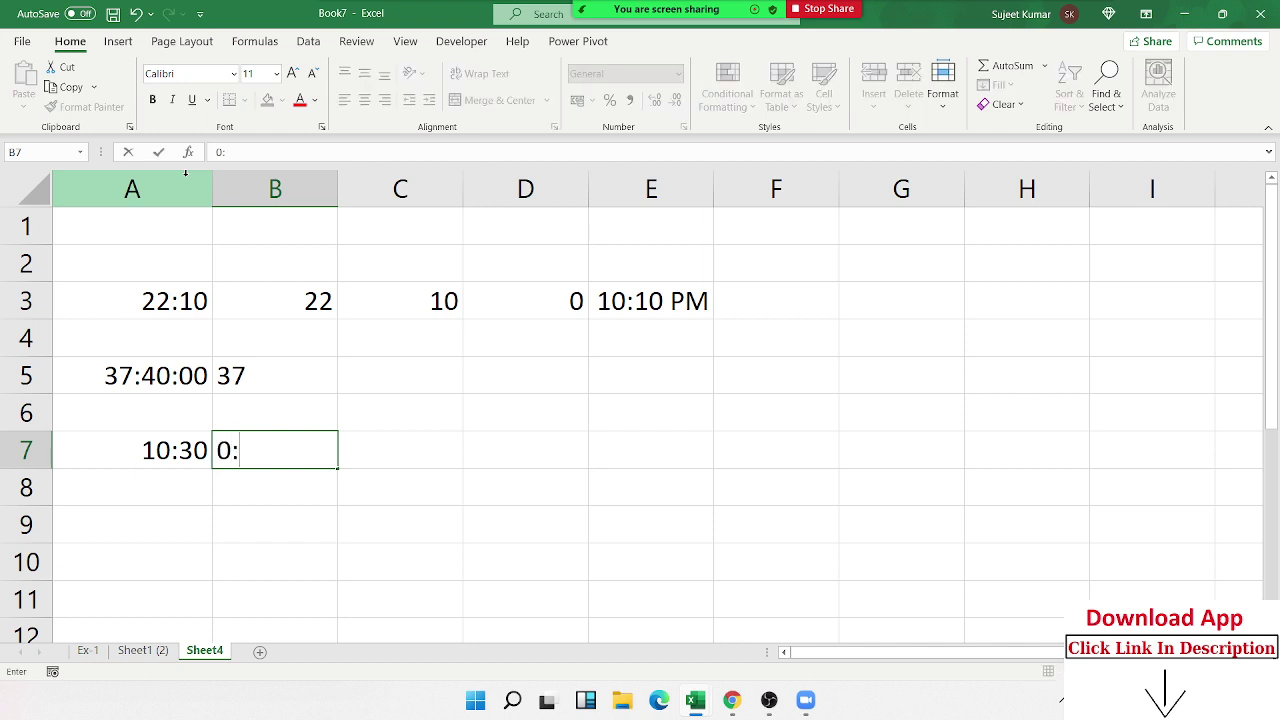
text(20)
key(Return)
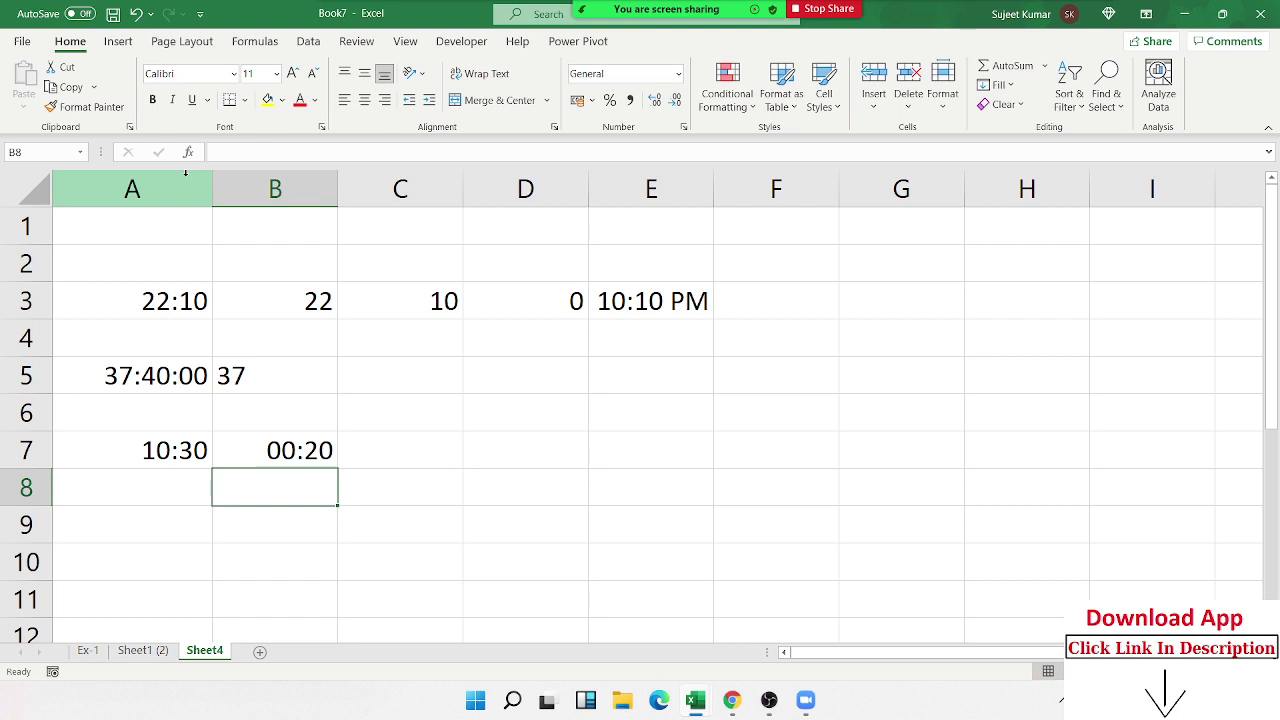
- Enter =A7+B7 in C7 to show the sum 10:50
key(Up)
key(Right)
text(=)
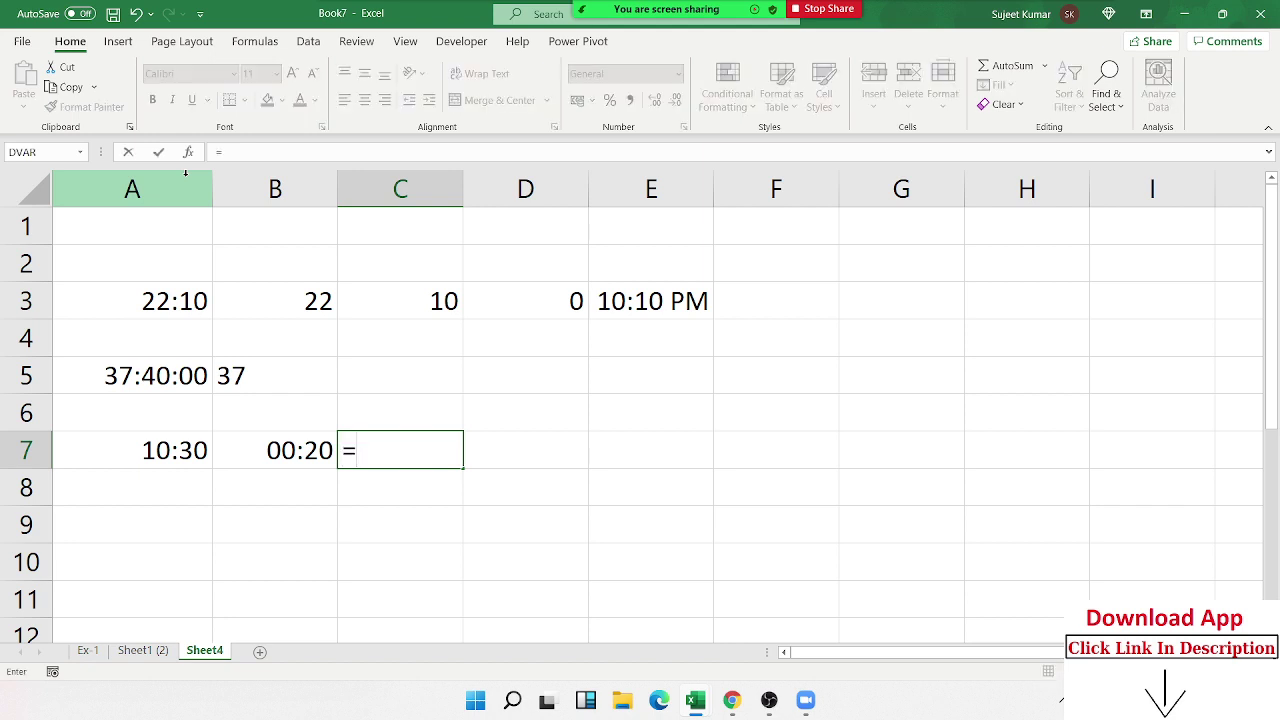
key(Left)
key(Left)
text(+)
key(Left)
key(Return)
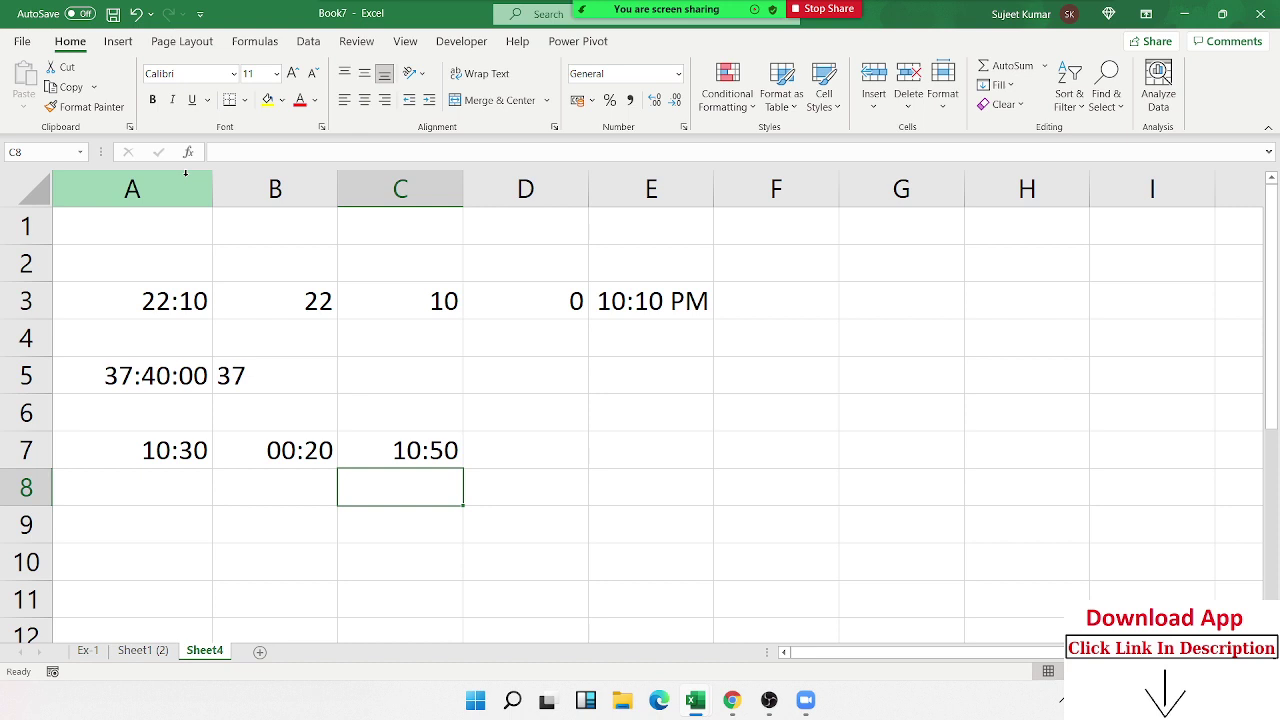
key(Left)
key(Left)
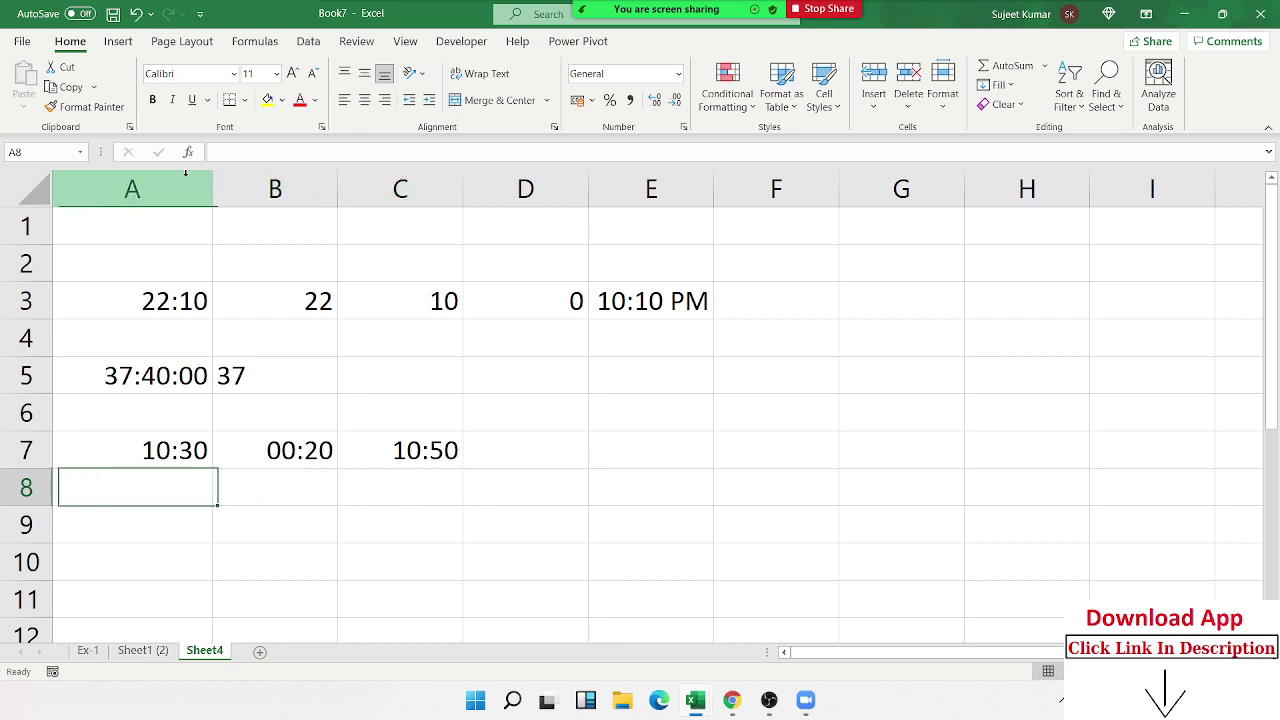
- Copy 10:30 down into A8 and enter the number 20 in B8
key(ctrl+d)
key(Right)
text(20)
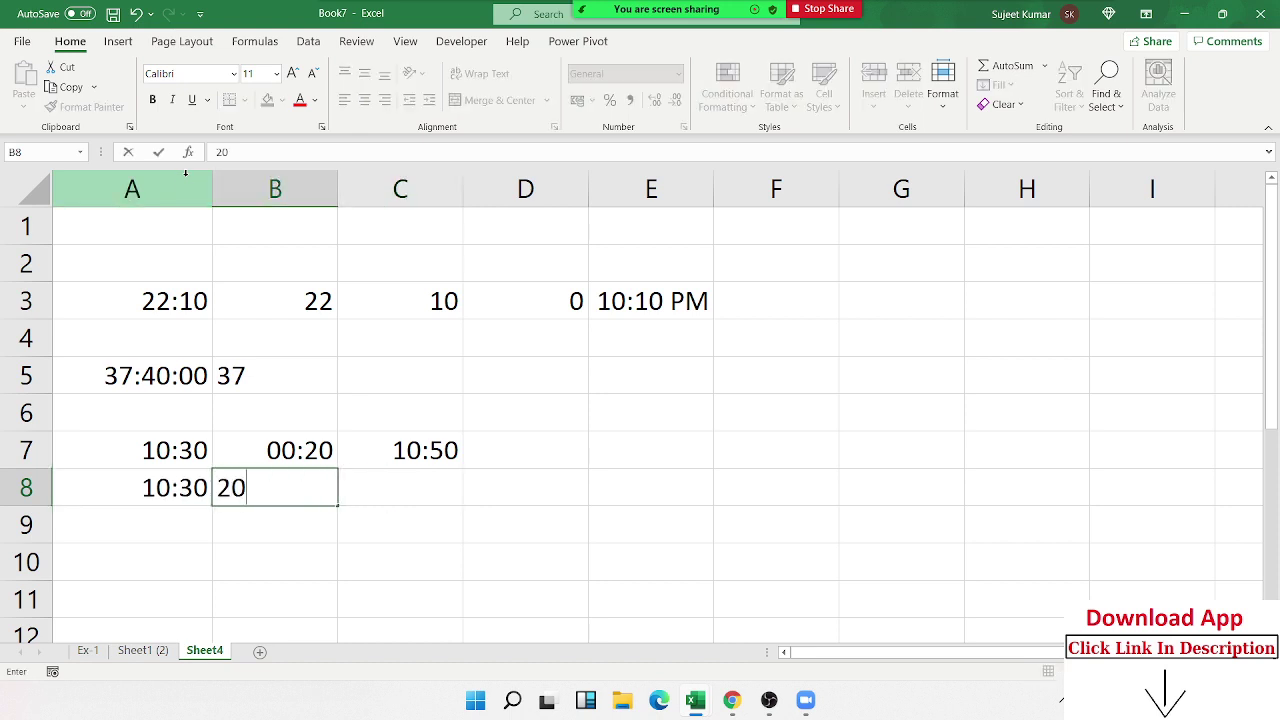
key(Return)
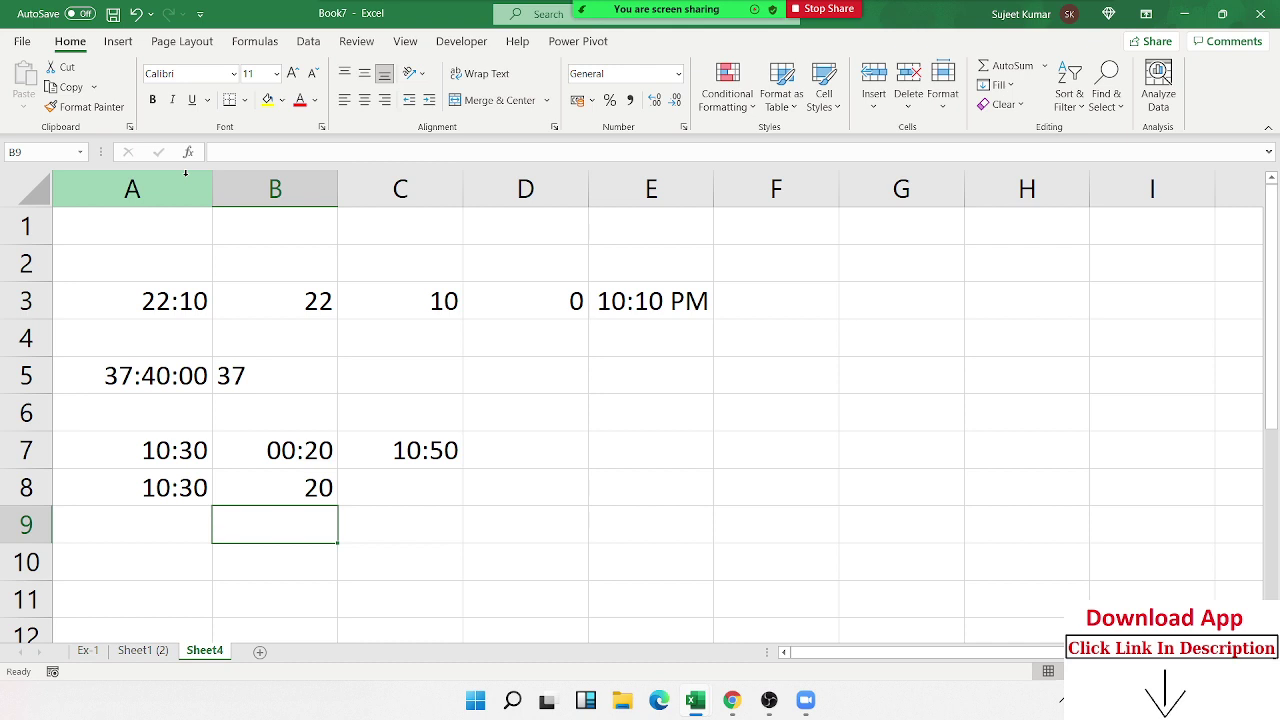
- Add the note 1=24h in B9 below the 20
key(Up)
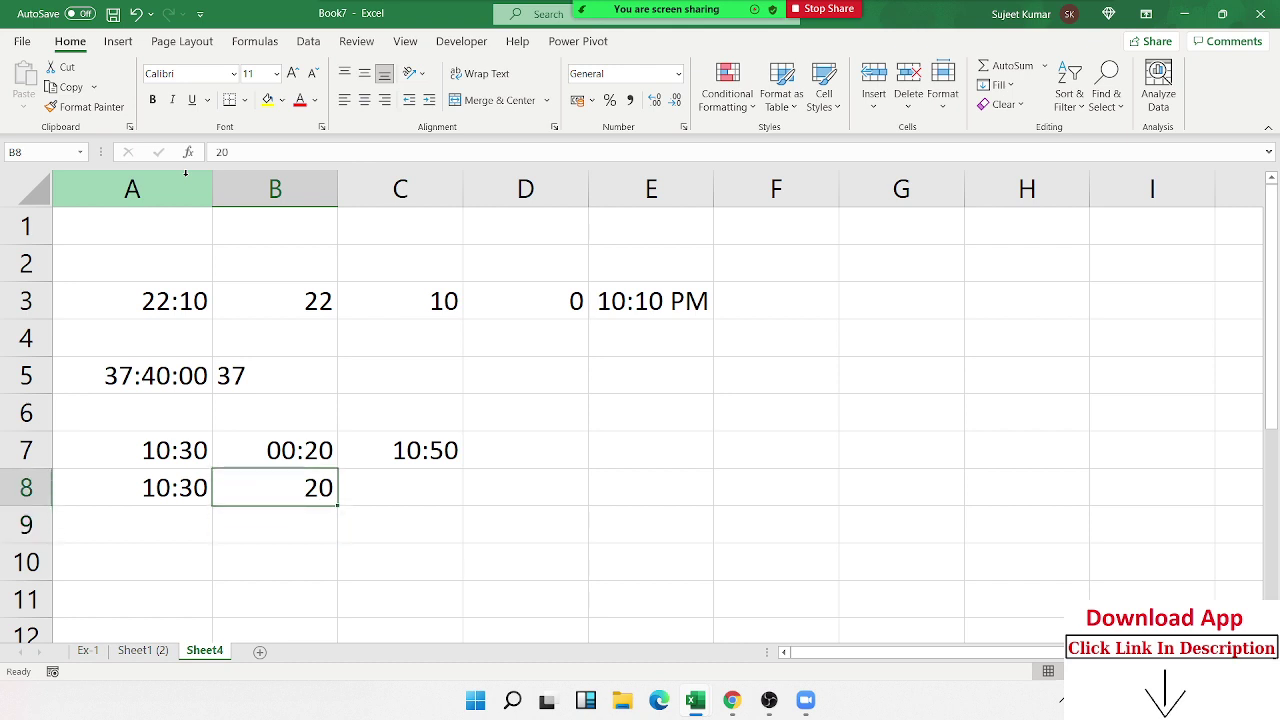
key(Right)
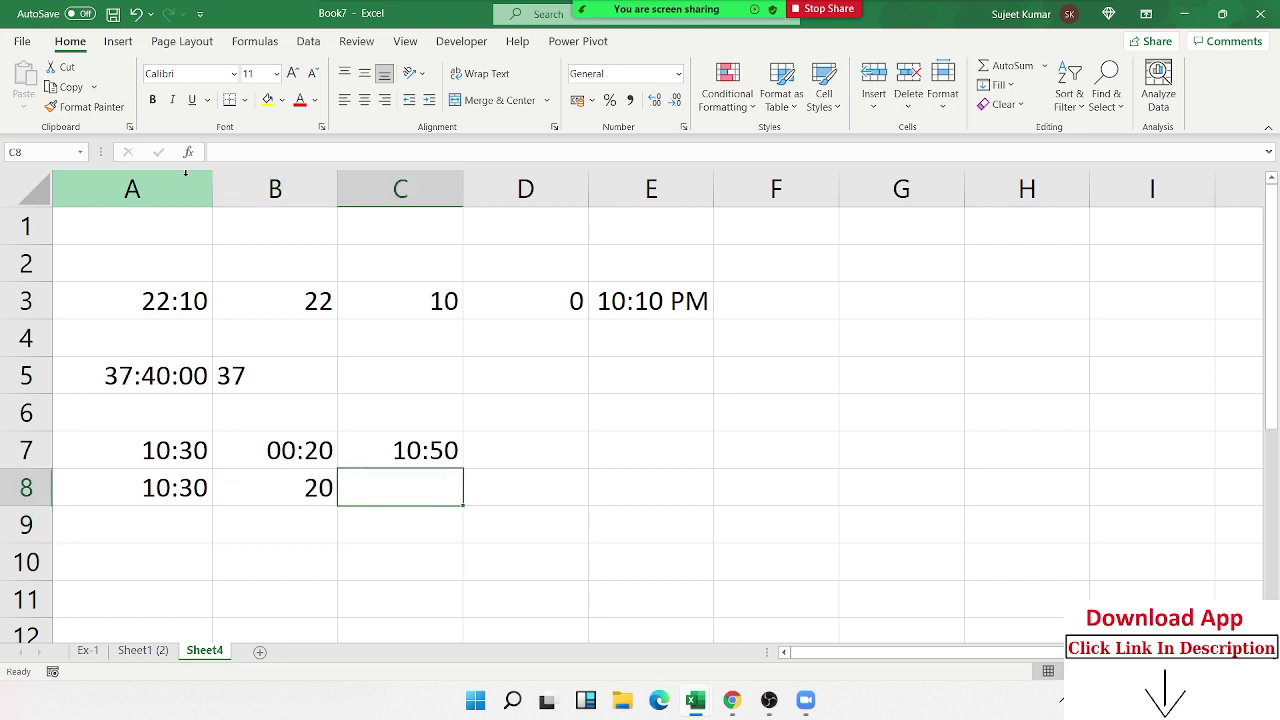
text(=)
key(Escape)
key(Down)
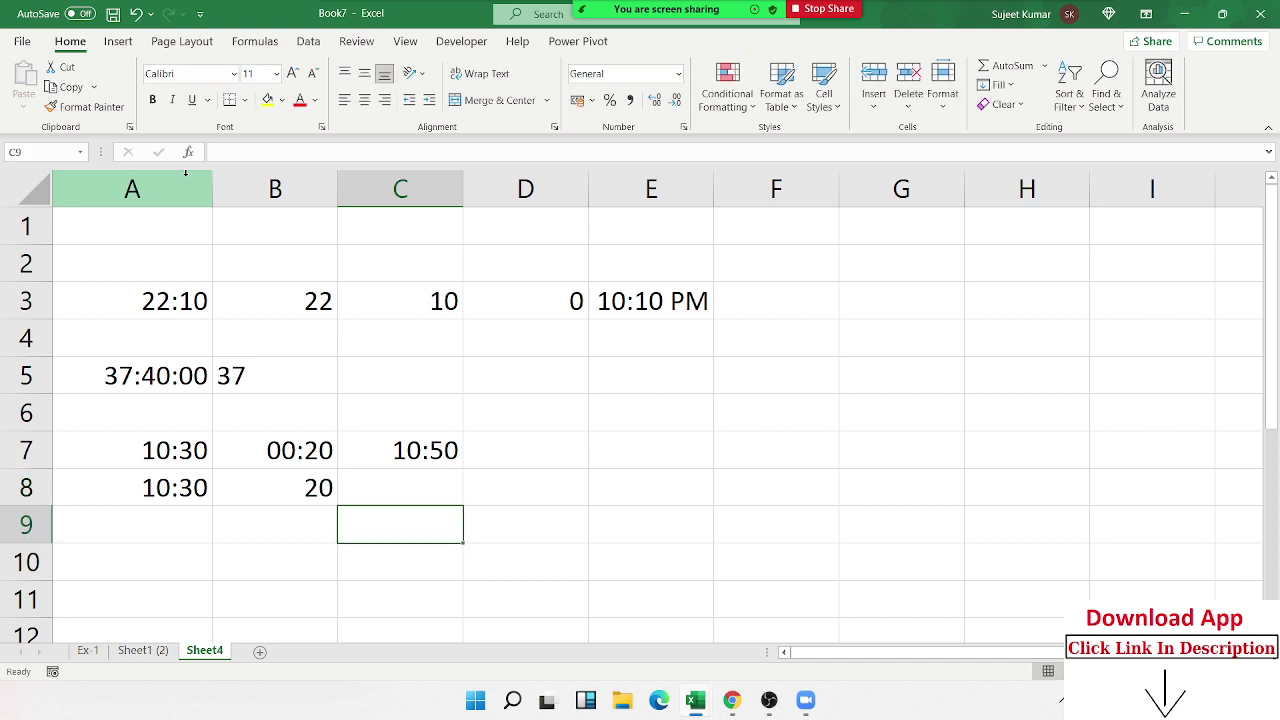
key(Left)
text(1=)
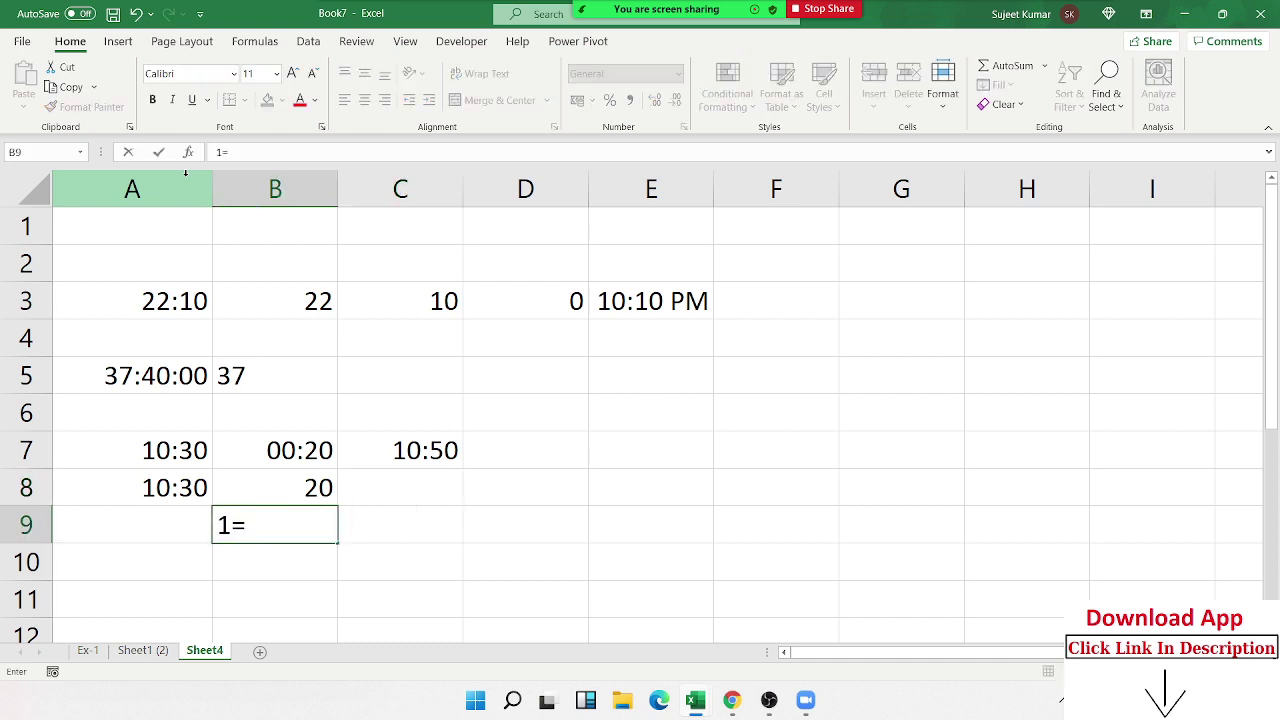
text(24h)
key(Return)
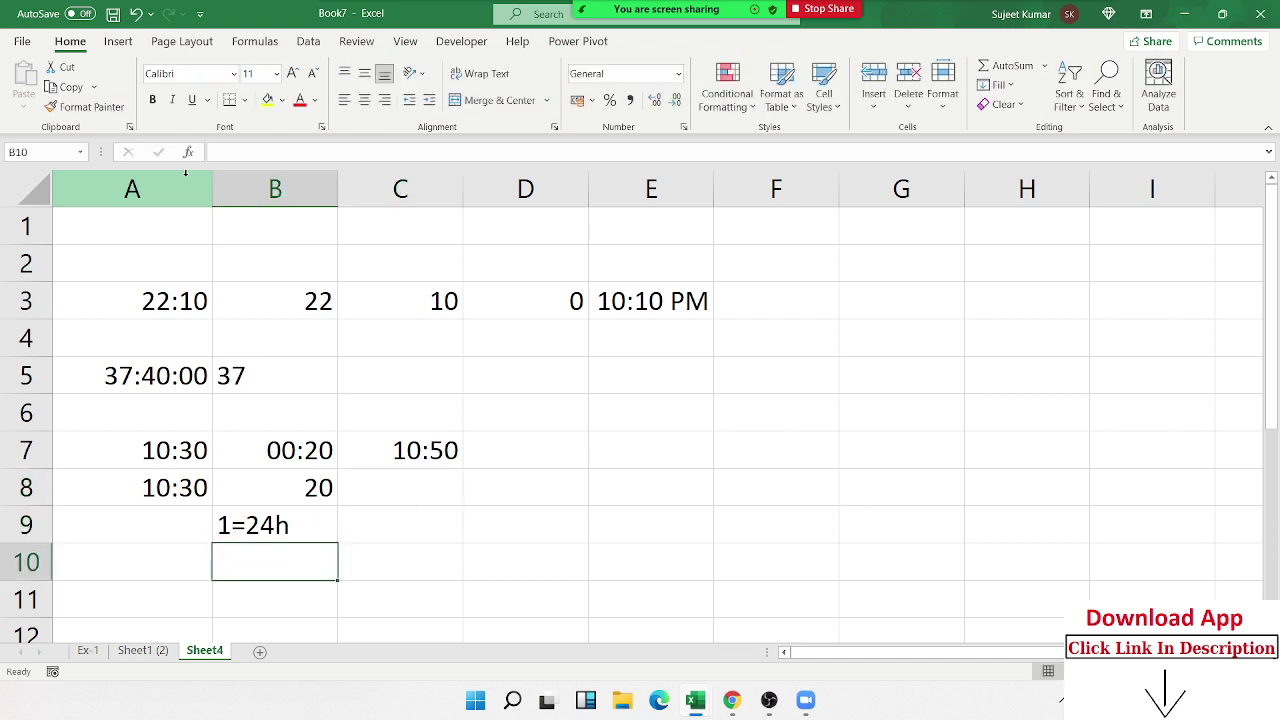
key(Up)
key(Up)
key(Right)
- Enter =A8+TIME(0,20,0) in C8 so 10:30 plus 20 minutes shows 10:50
text(=)
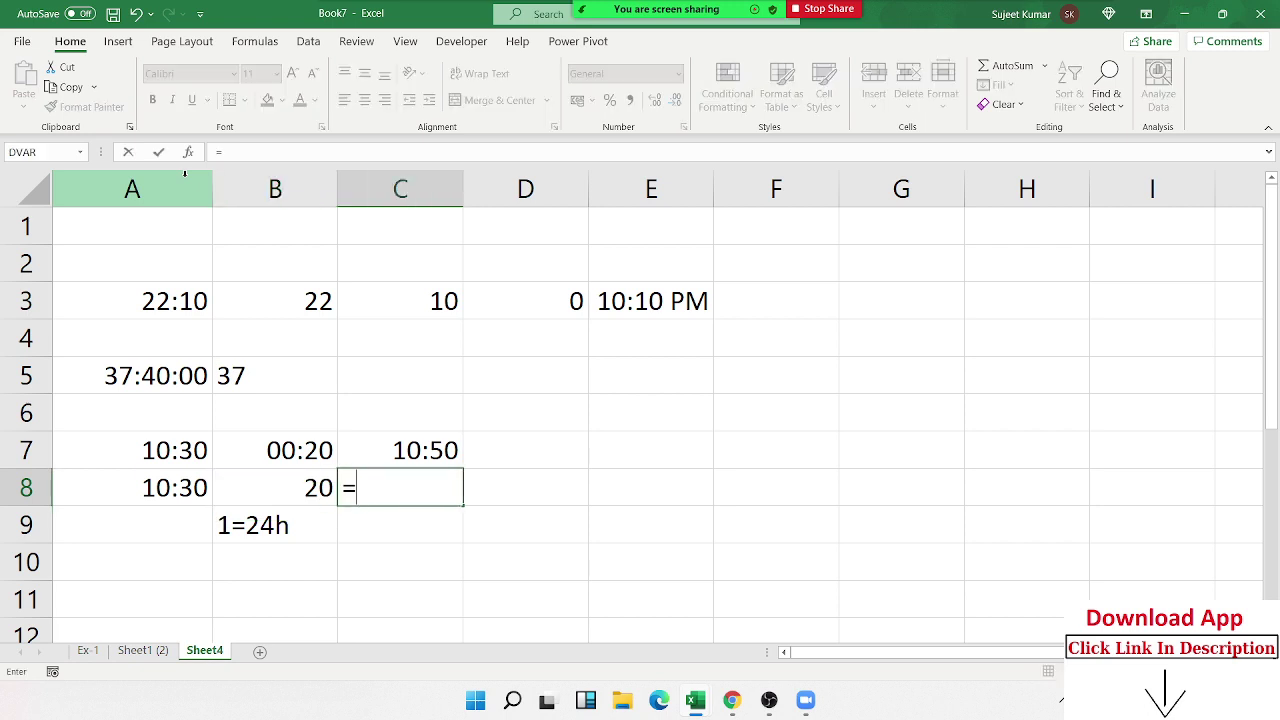
key(Left)
key(Left)
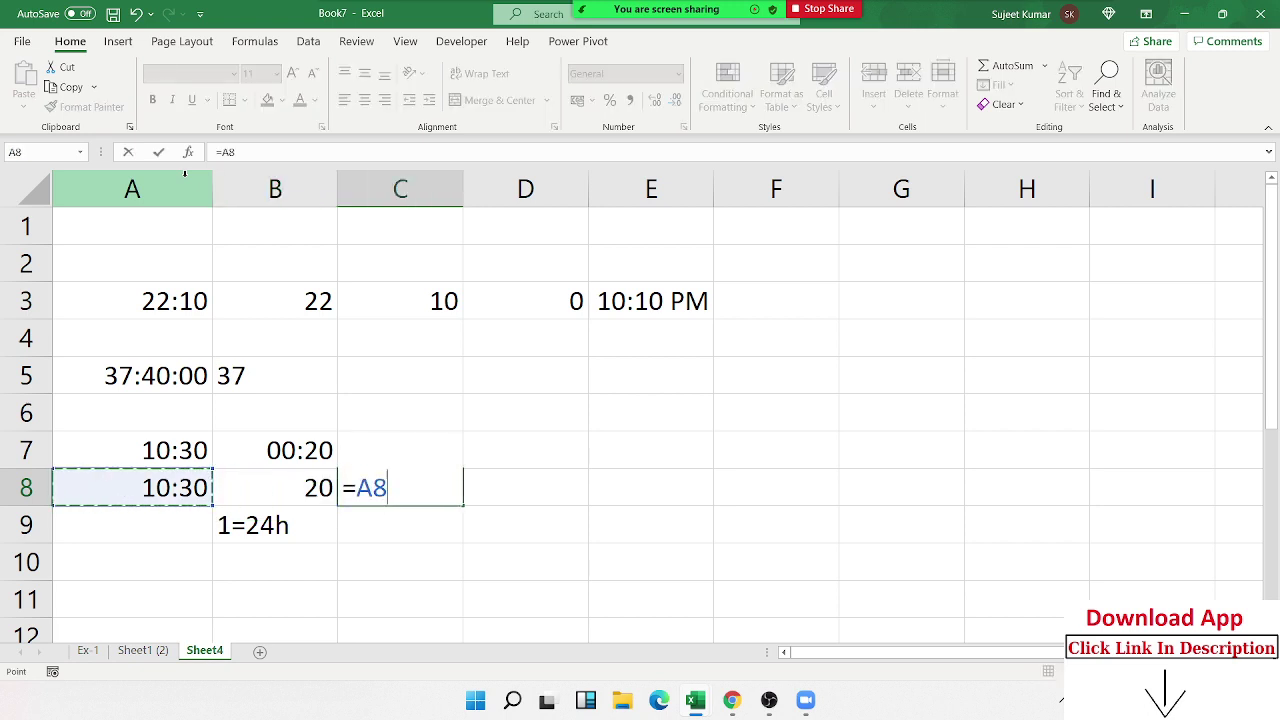
text(+ti)
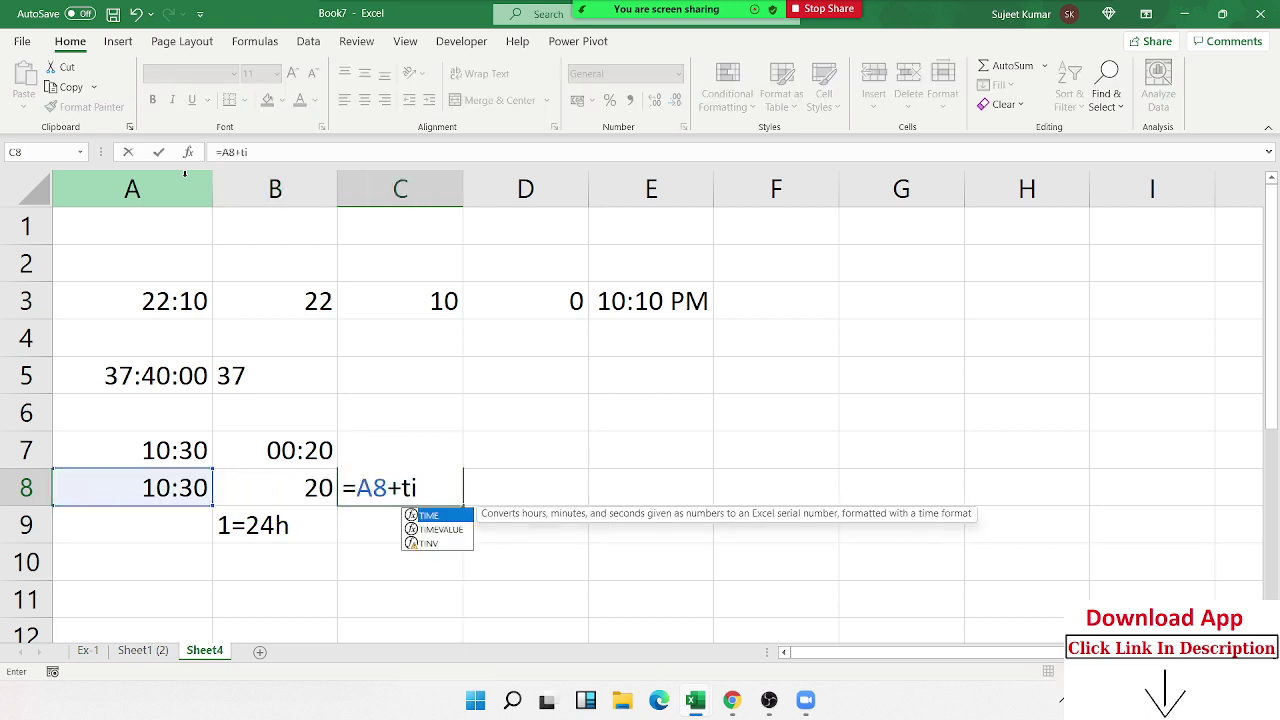
text(m)
key(Tab)
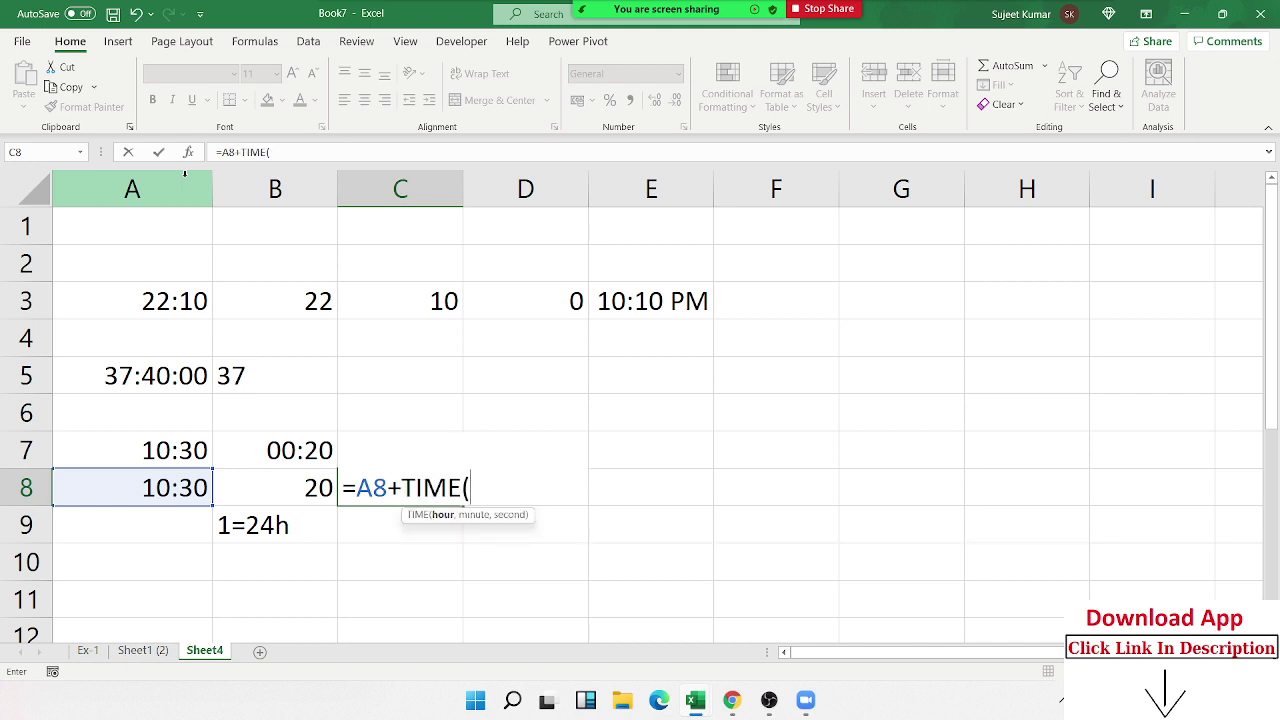
text(2)
key(BackSpace)
text(00,)
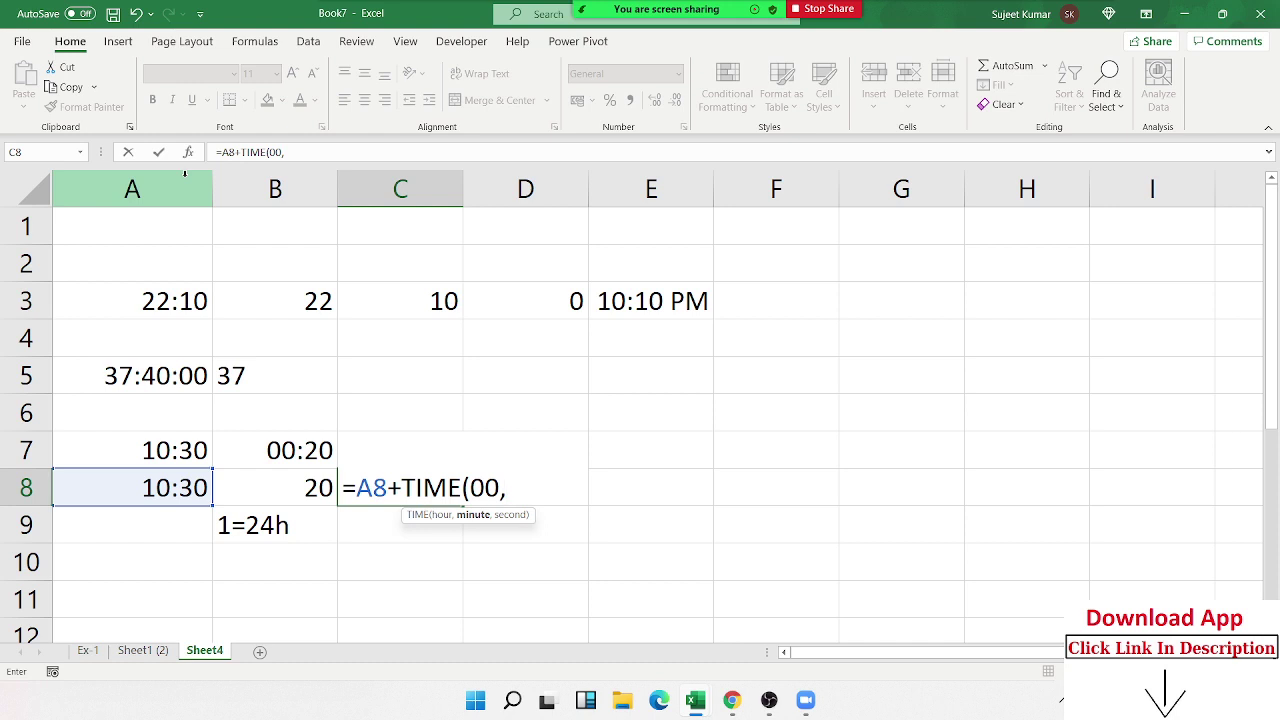
text(20,00)
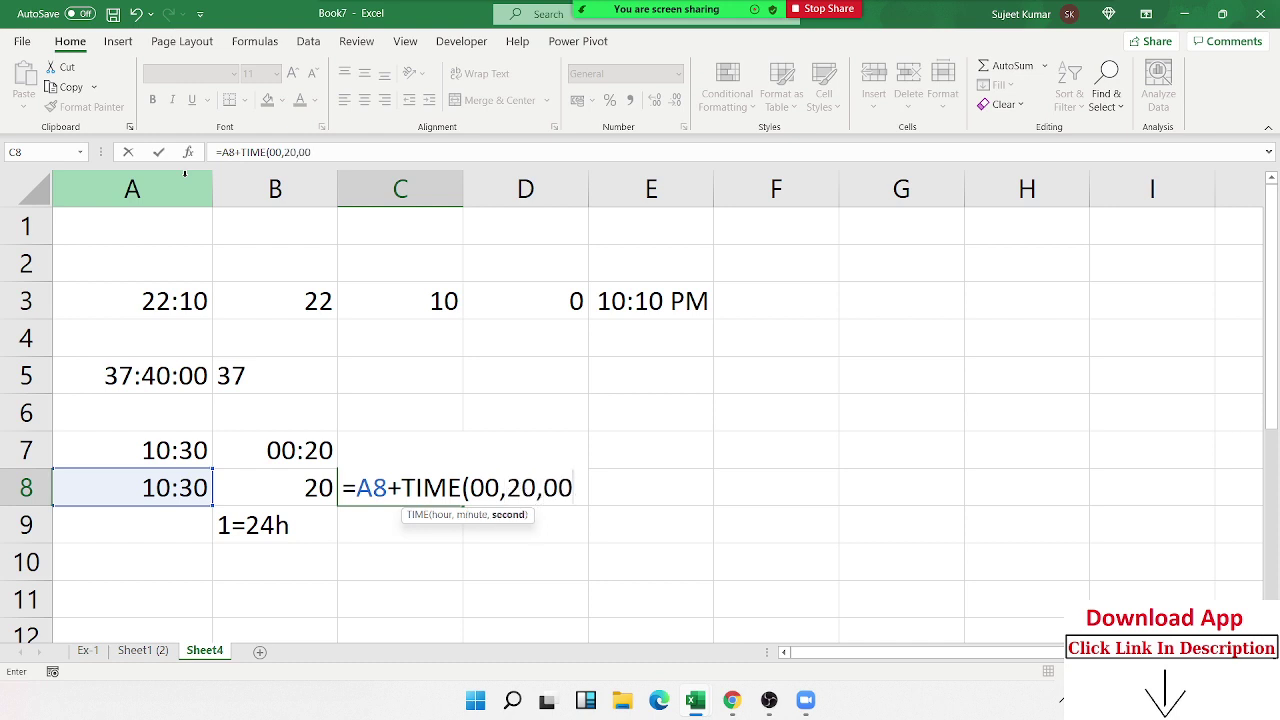
key(ctrl+Return)
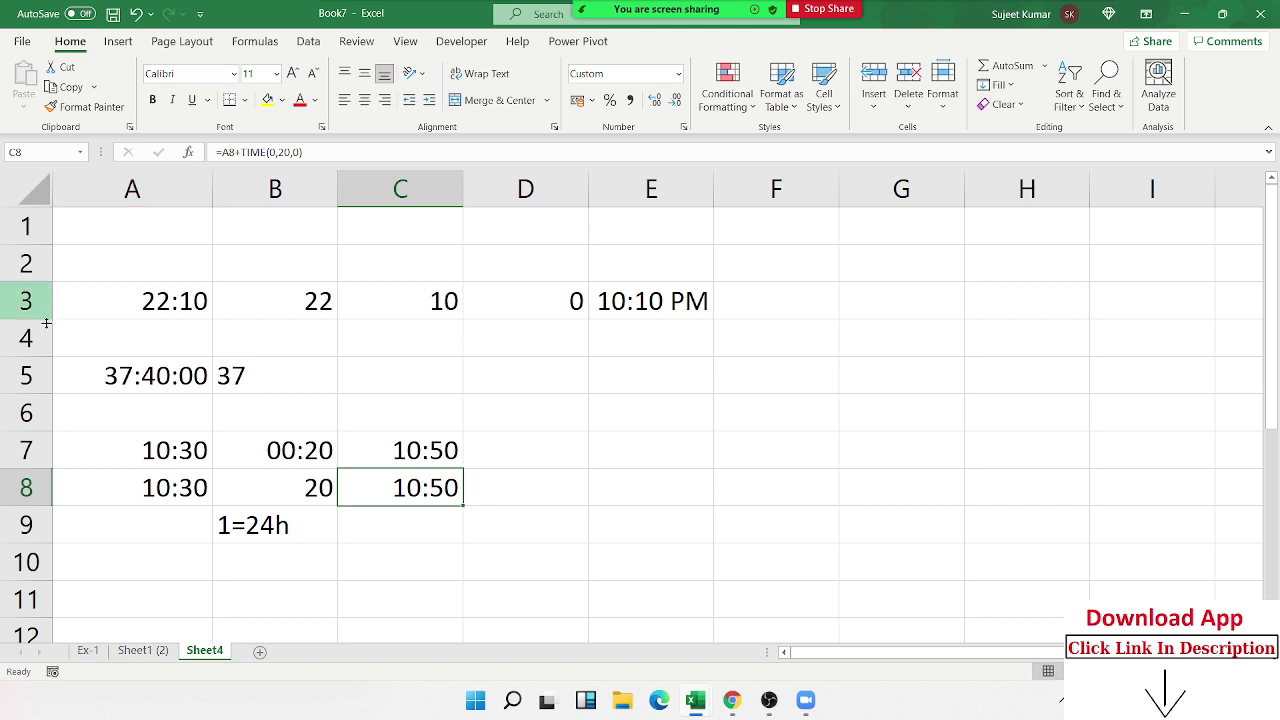
scroll(131, 508, down, 1)
- Enter the times 08:00 in A11 and 20:00 in B11
click(168, 479)
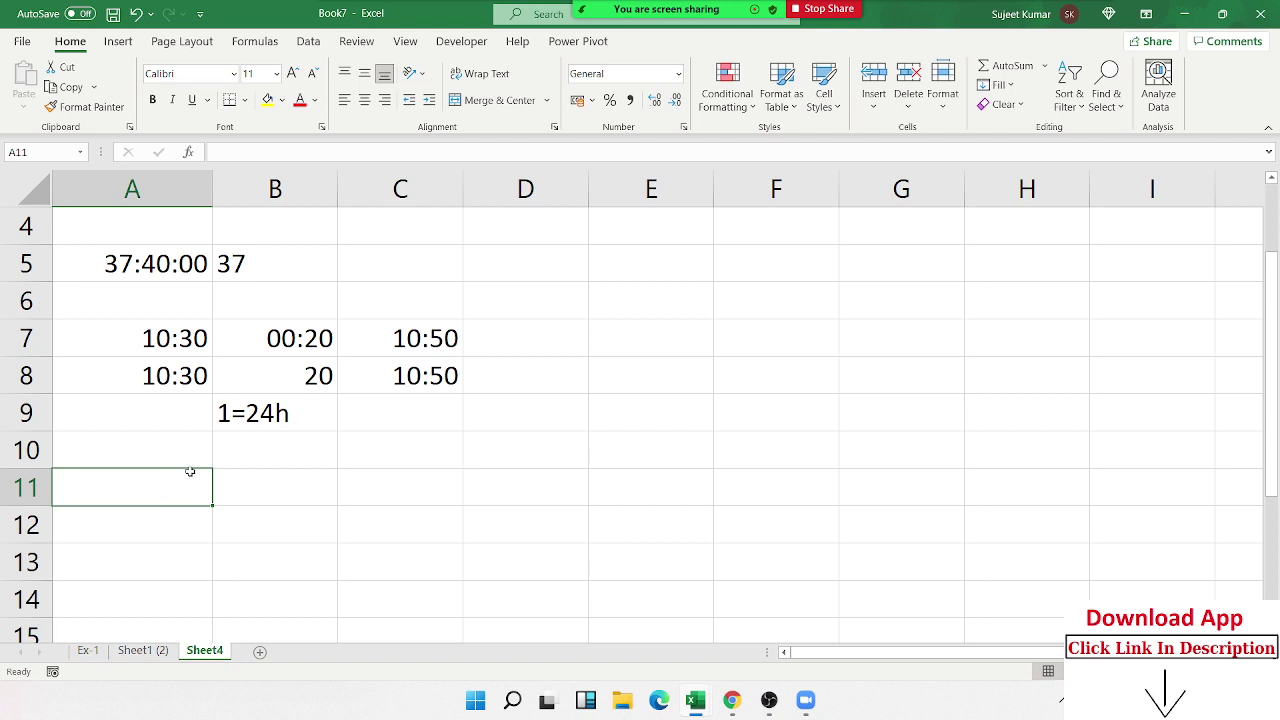
text(22)
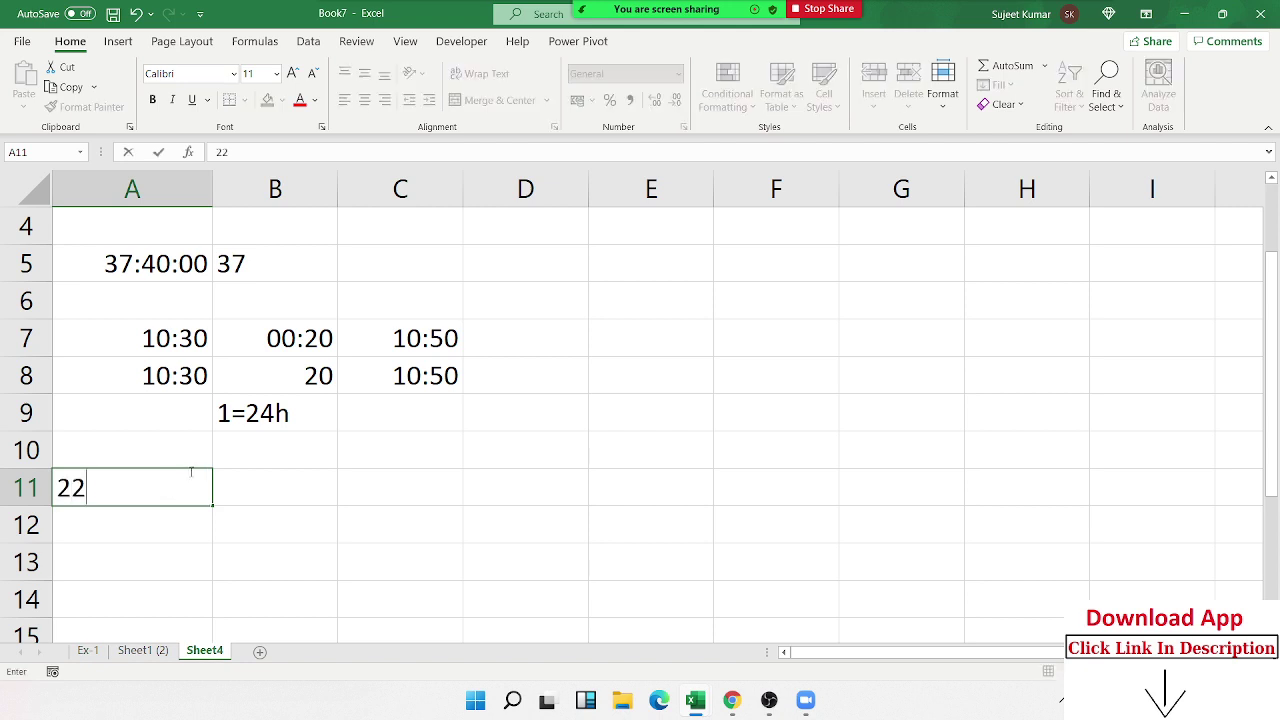
text(:)
key(Escape)
text(8:)
text(00)
key(Tab)
text(20)
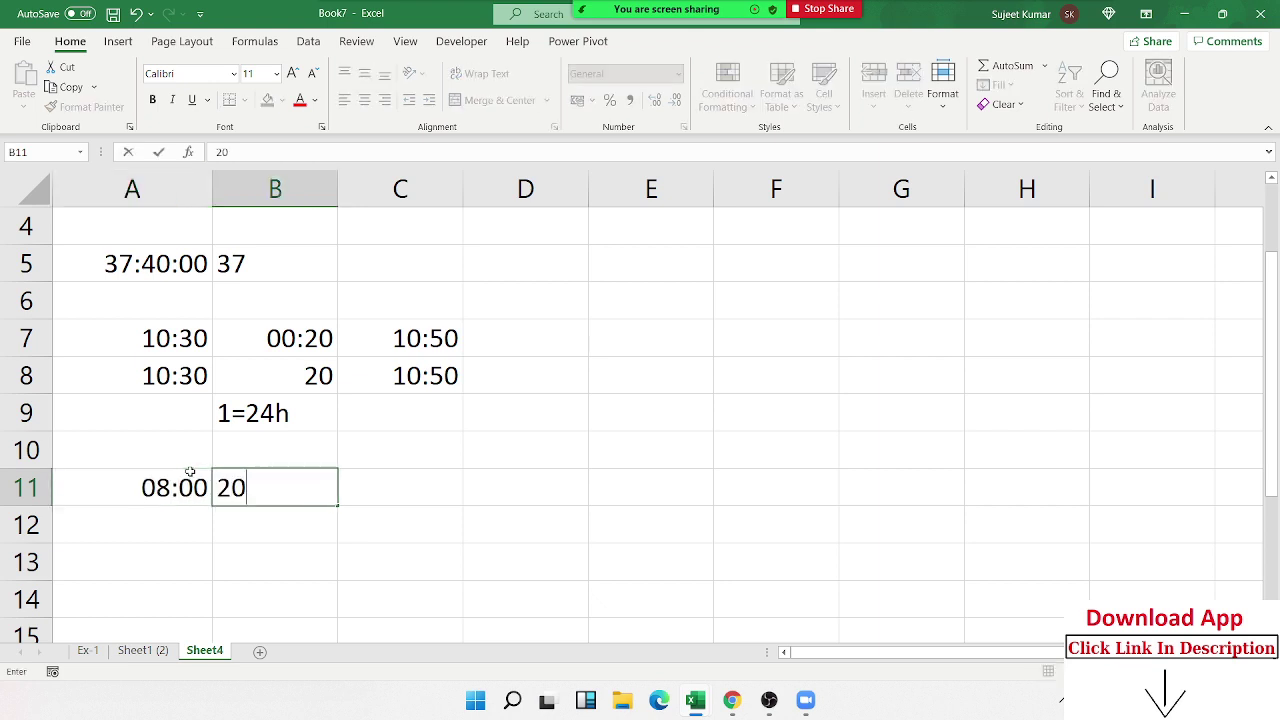
text(:00)
key(Tab)
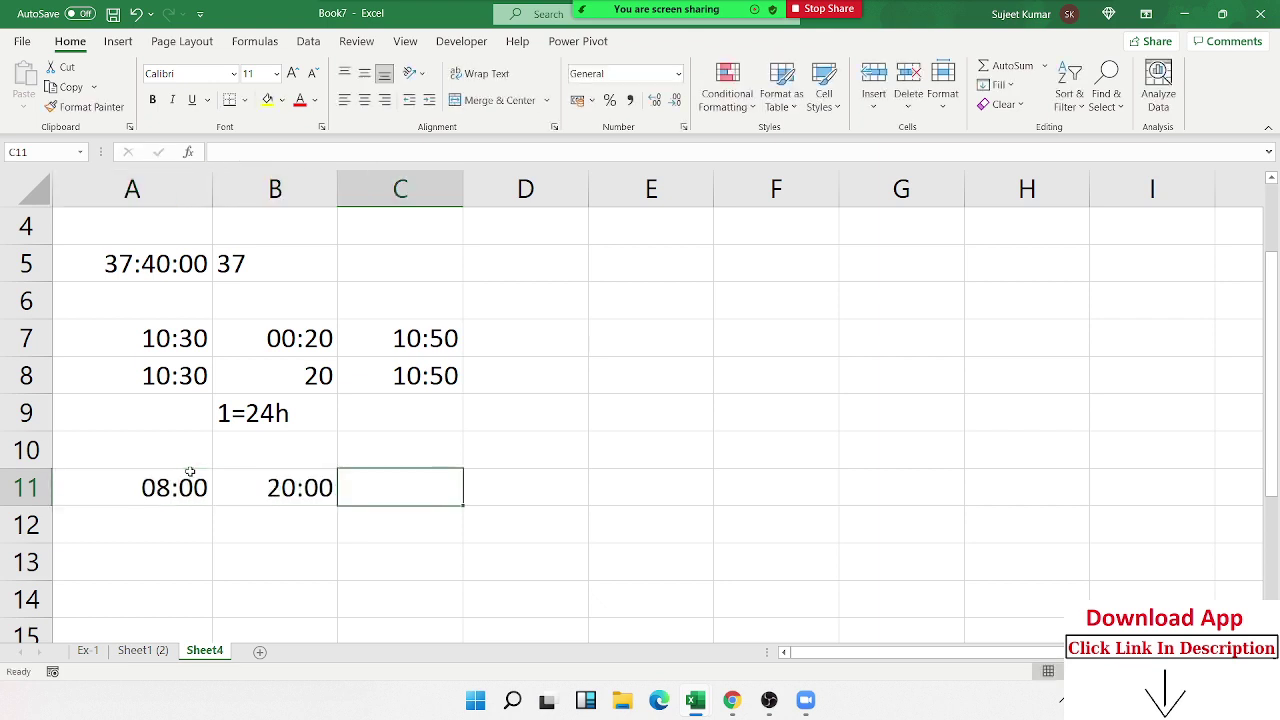
- Put =B11-A11 in C11 to show the 12:00 difference
text(=)
key(Left)
text(-)
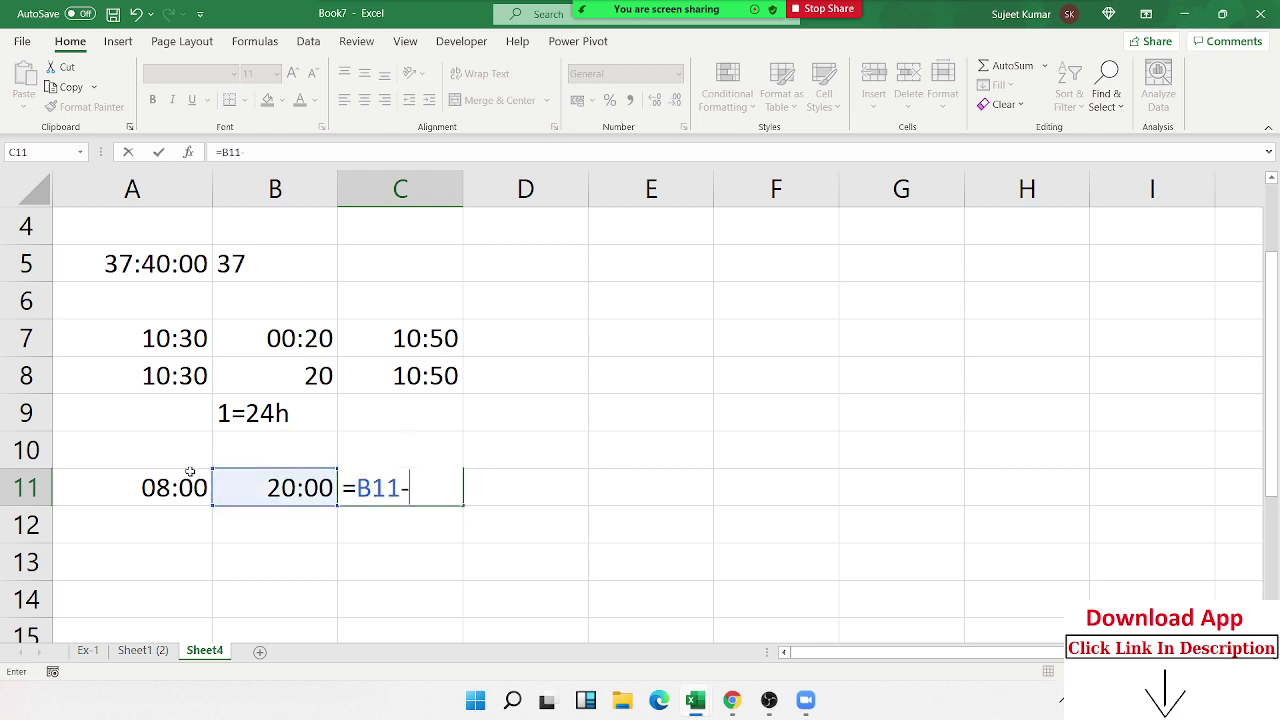
key(Left)
key(Left)
key(Return)
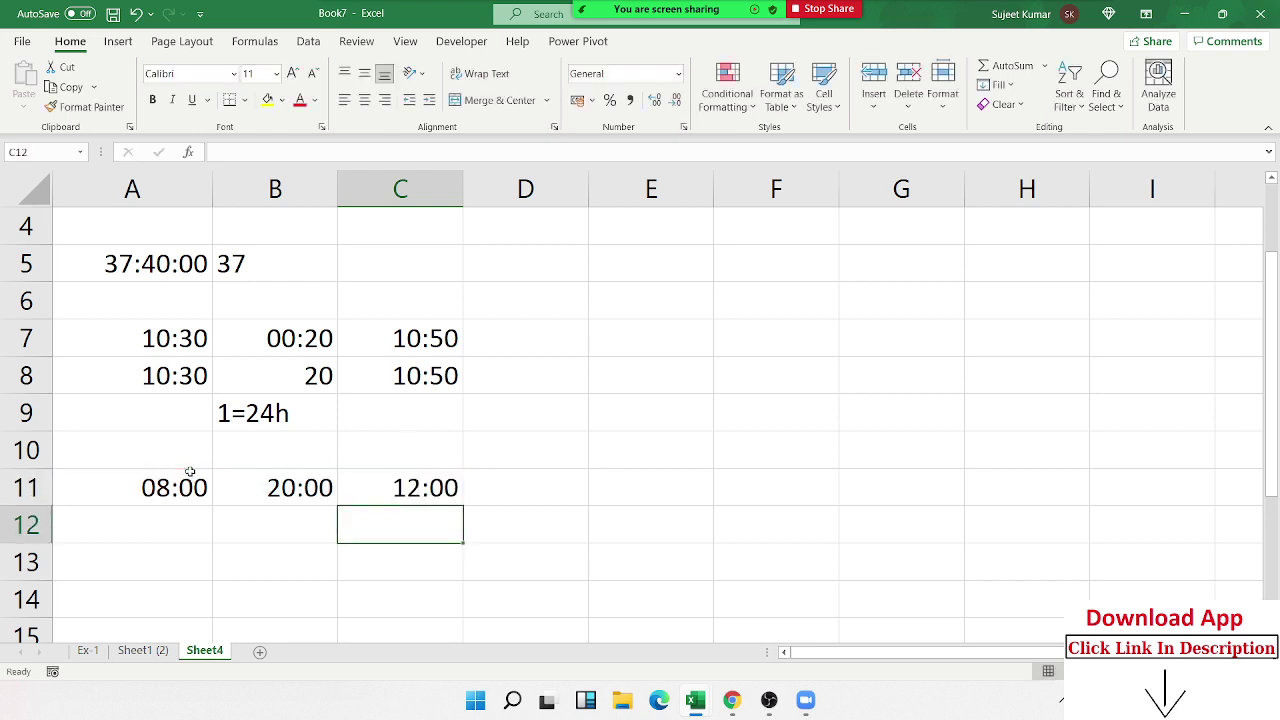
key(Down)
key(Down)
key(Left)
key(Up)
key(Left)
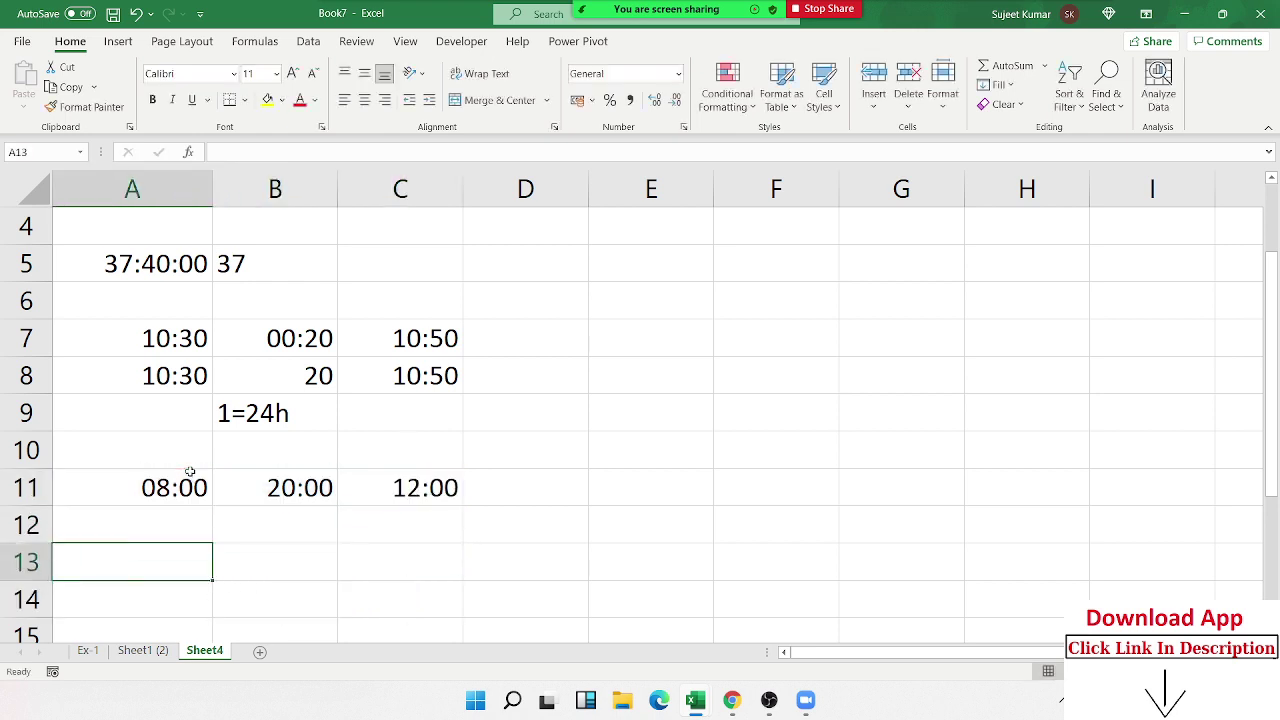
text(14:00)
key(Tab)
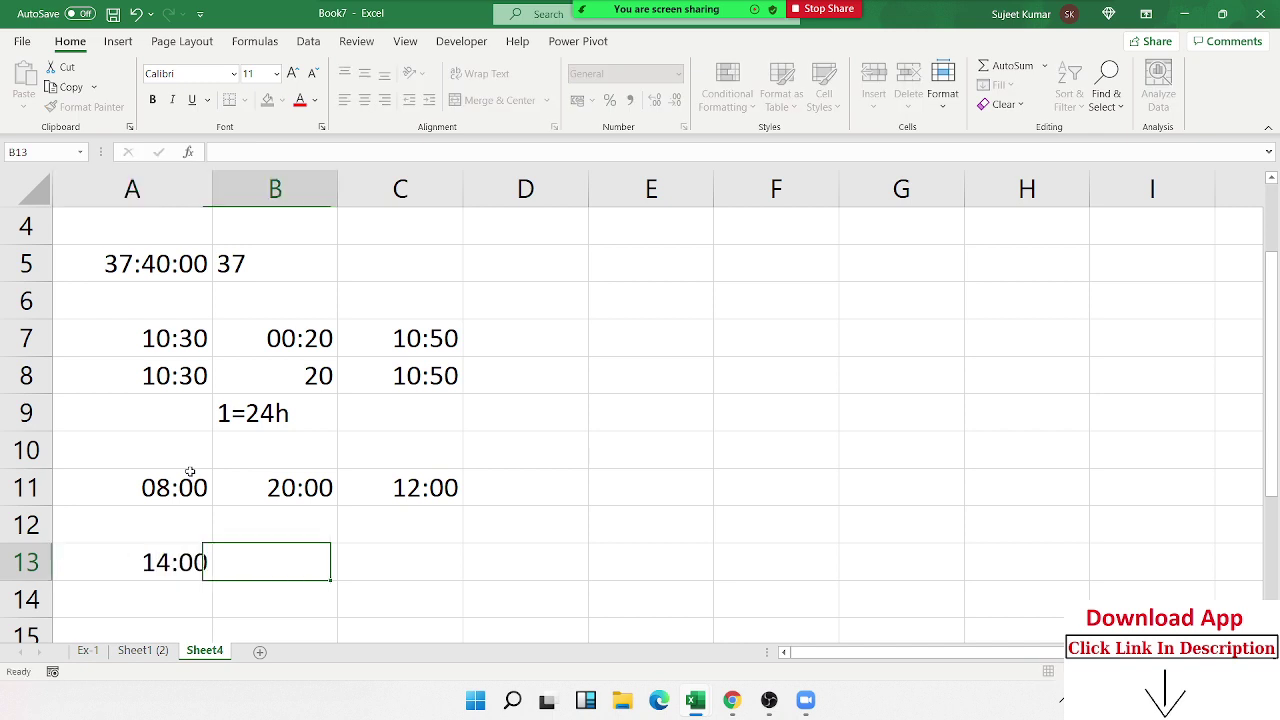
text(3:)
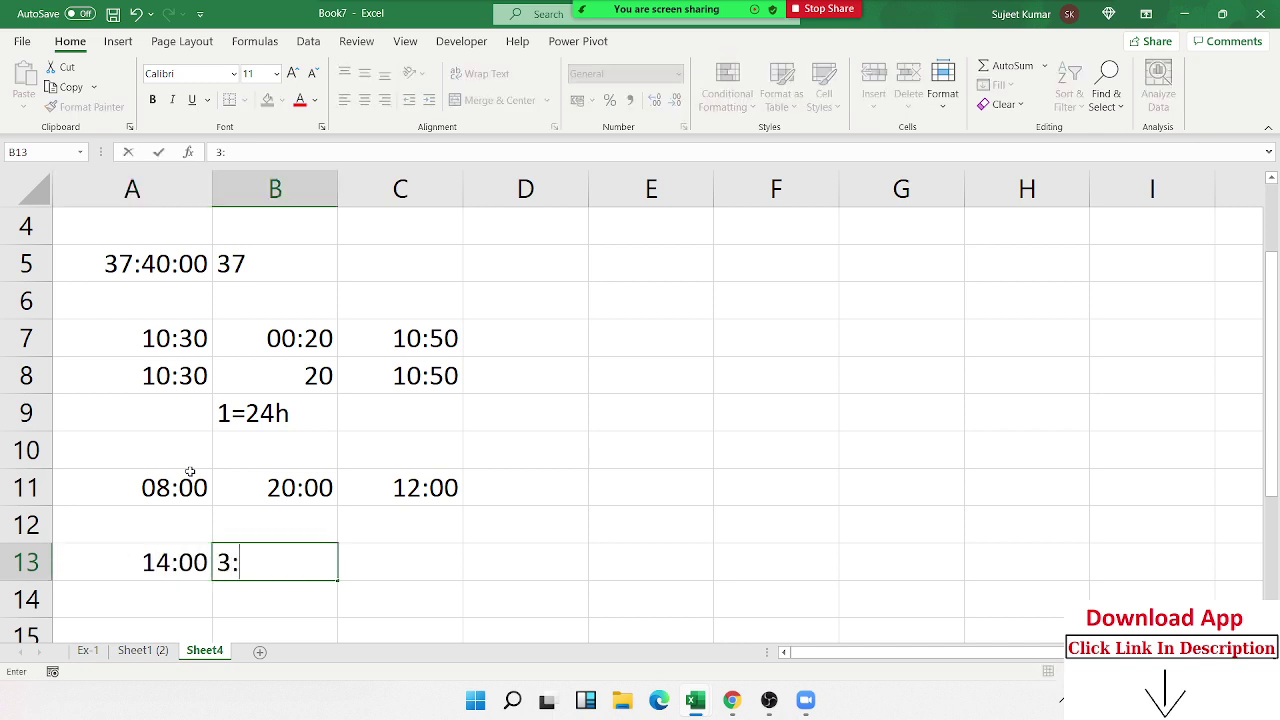
text(00)
key(Return)
key(Up)
key(Right)
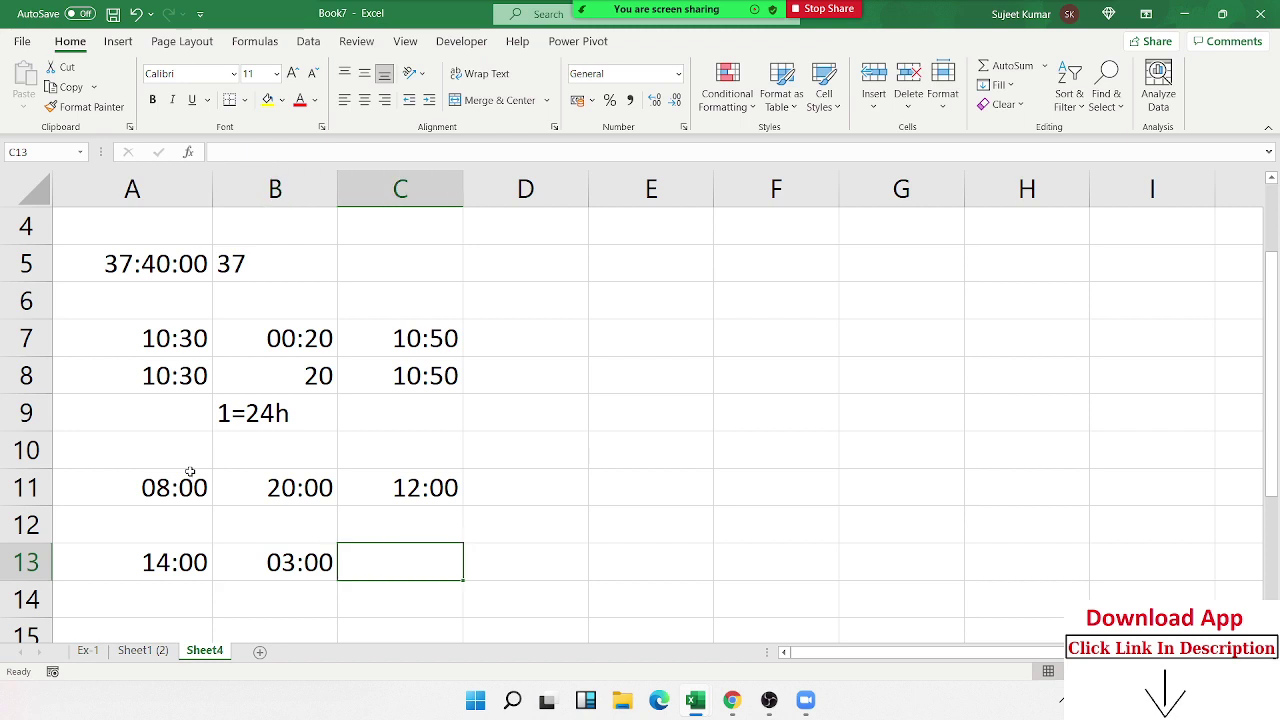
key(Left)
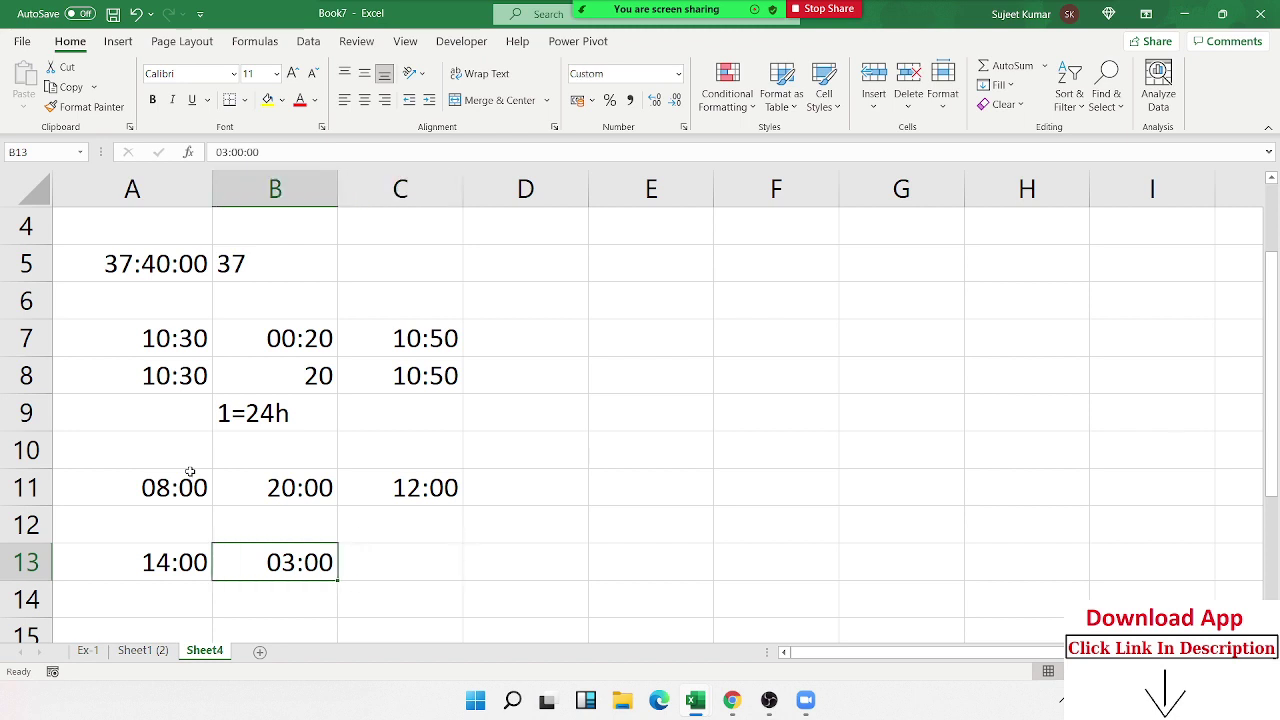
key(Left)
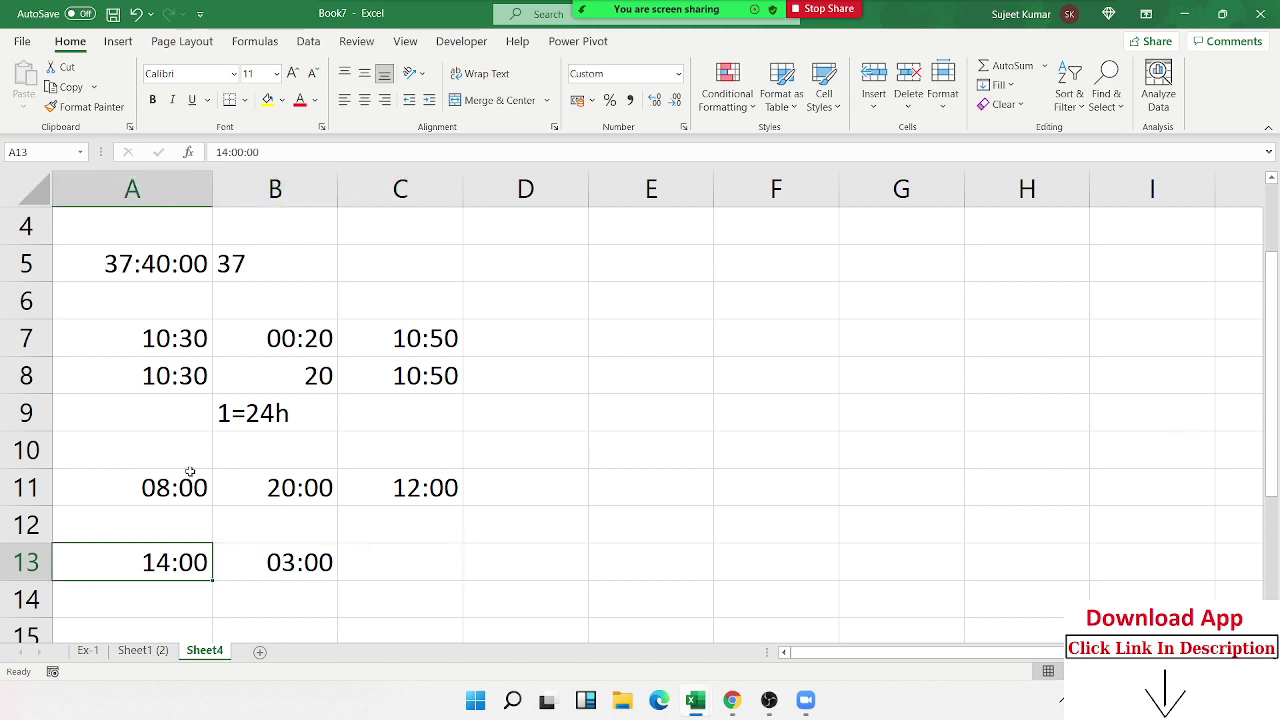
text(7)
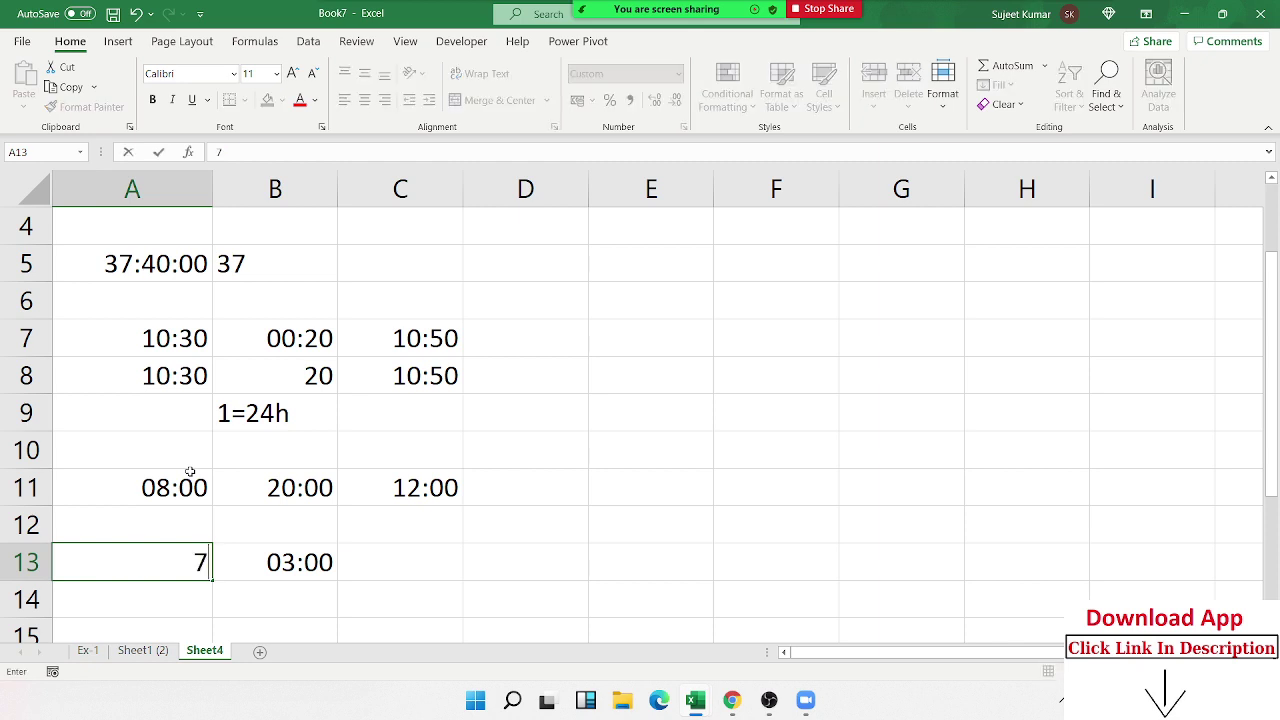
text(/9 14)
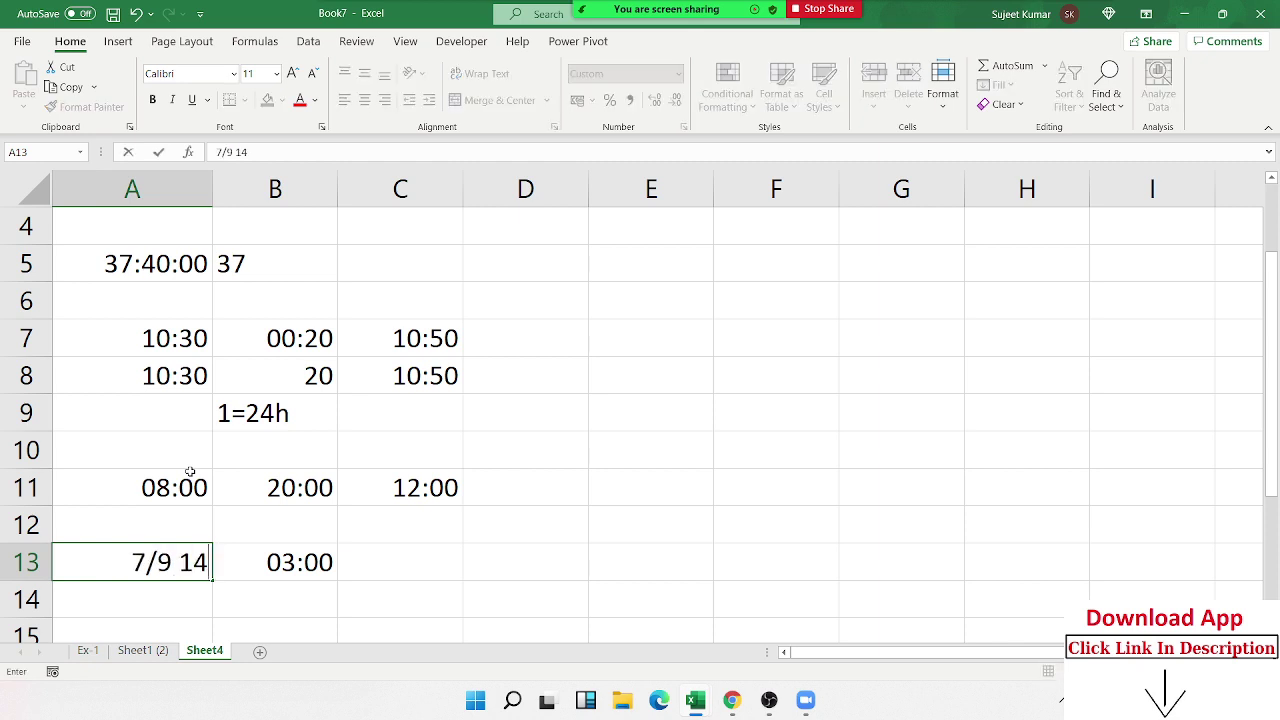
text(:00)
key(Return)
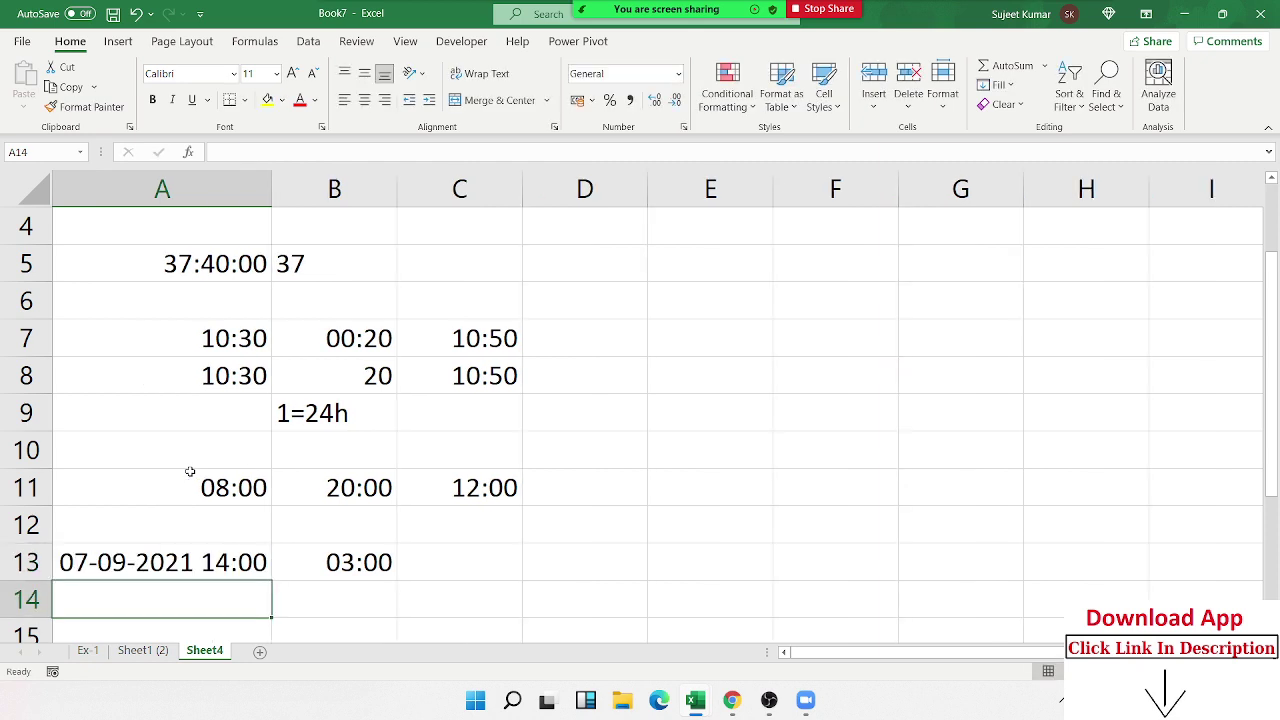
key(Up)
key(Right)
text(8)
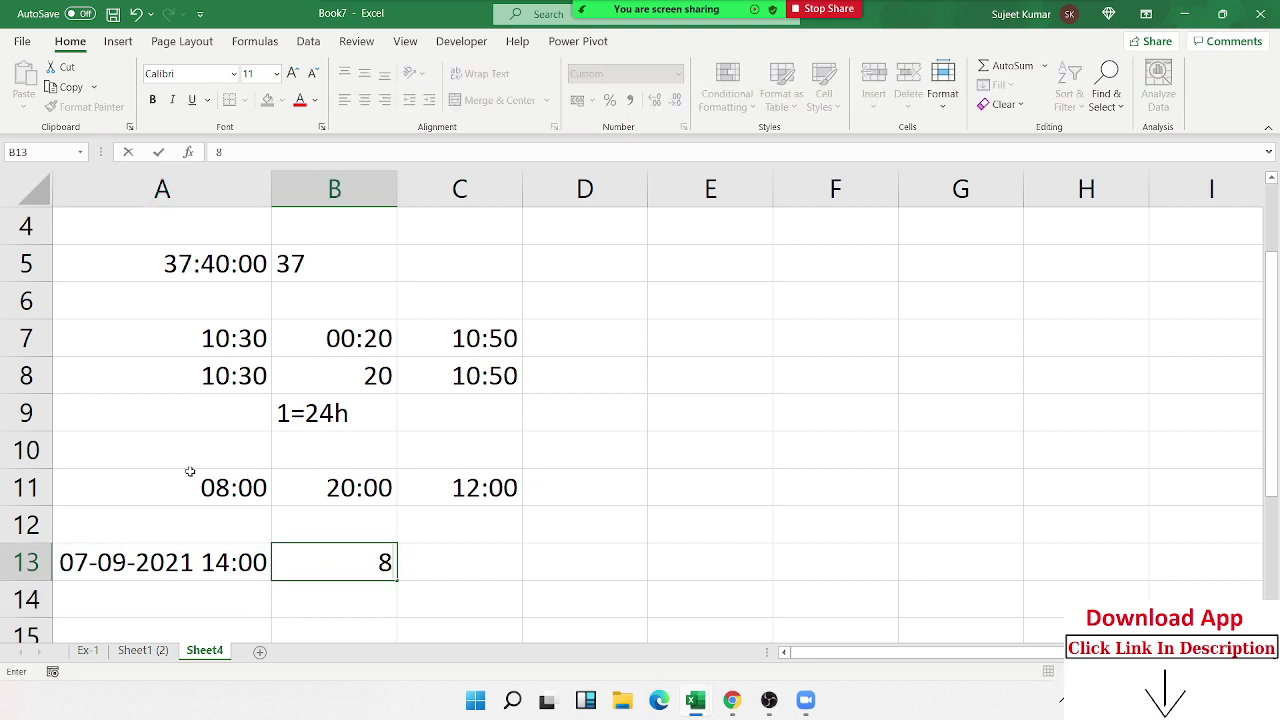
text(/9)
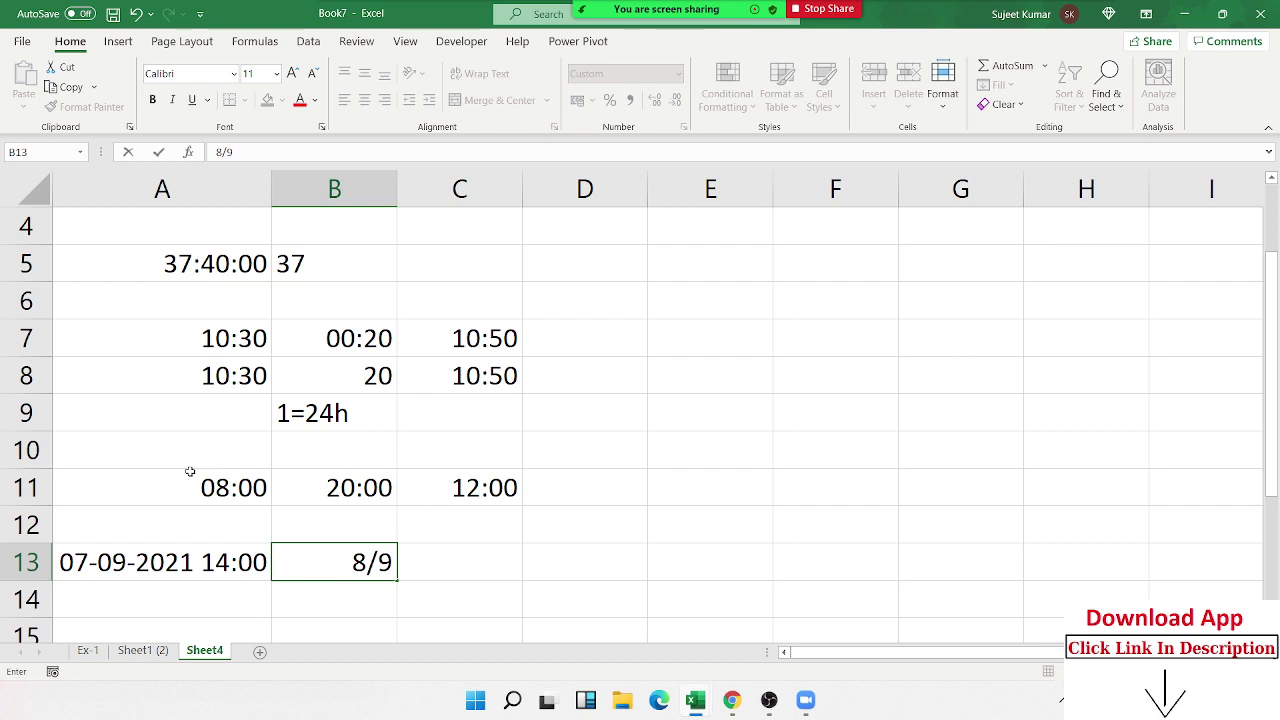
text( 03:)
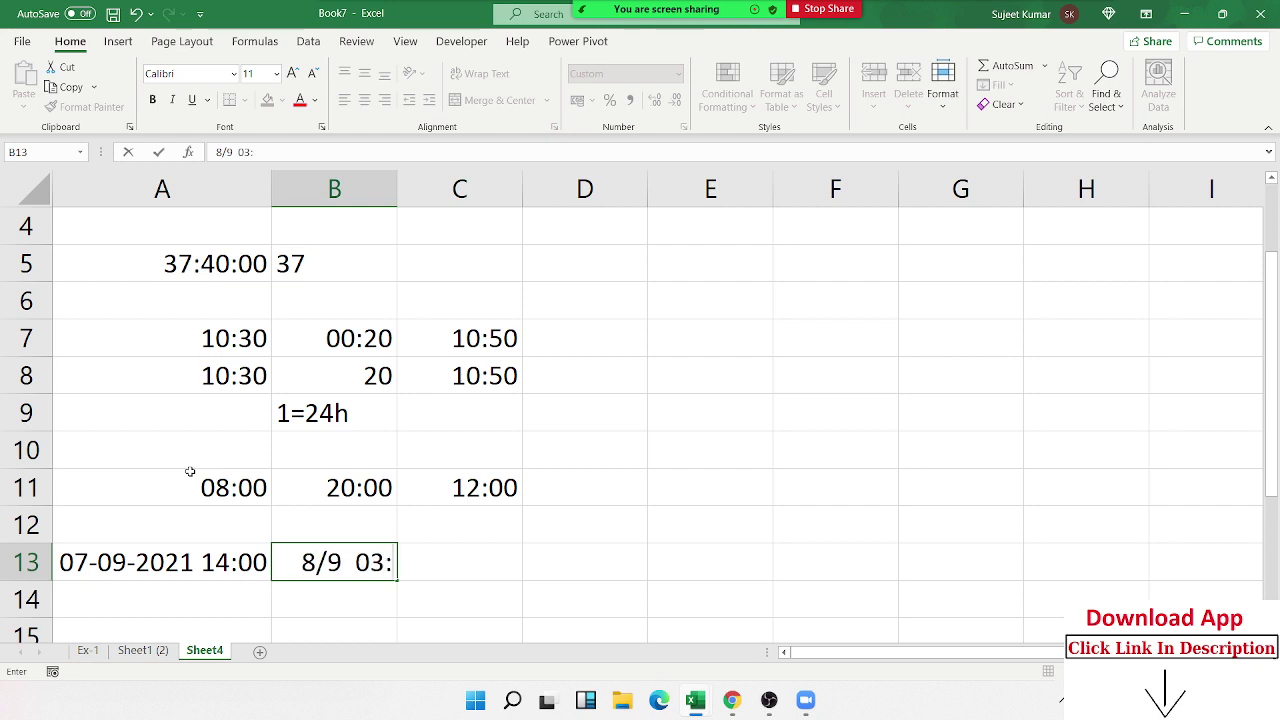
text(00)
key(Return)
- Enter =B13-A13 in C13 and format it as time to show 13:00
key(Up)
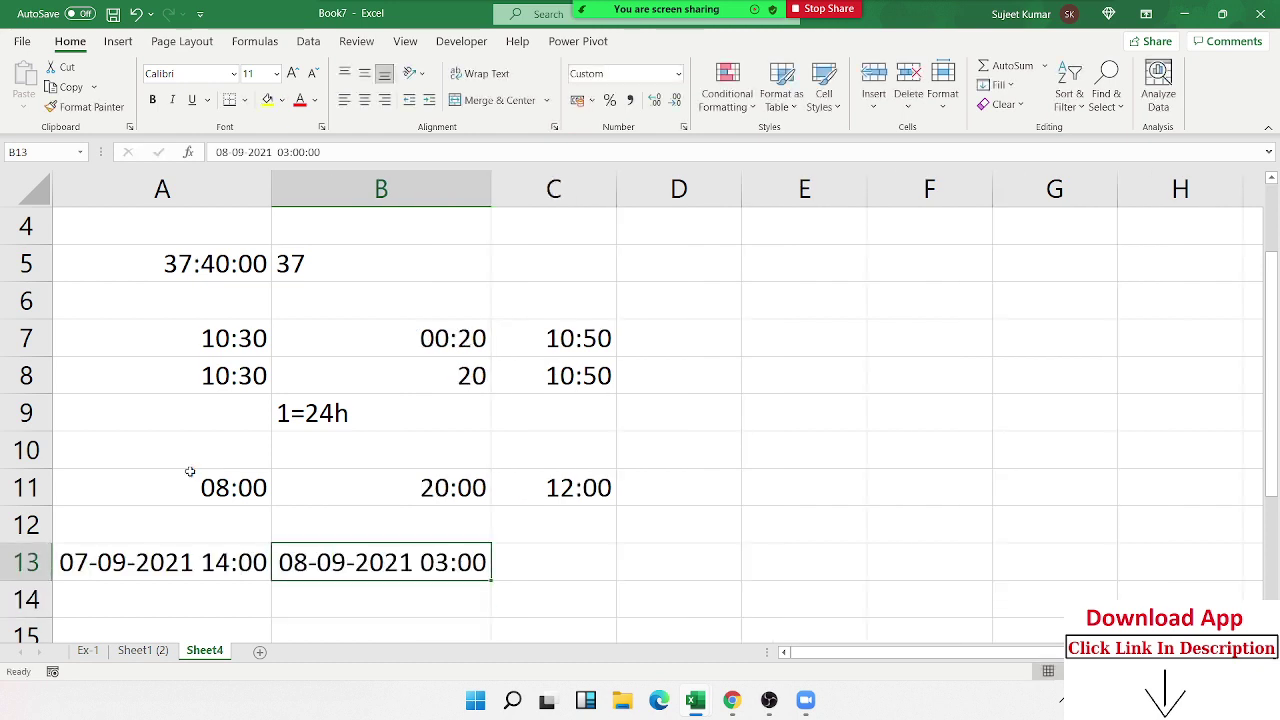
key(Right)
text(=)
key(Left)
text(+)
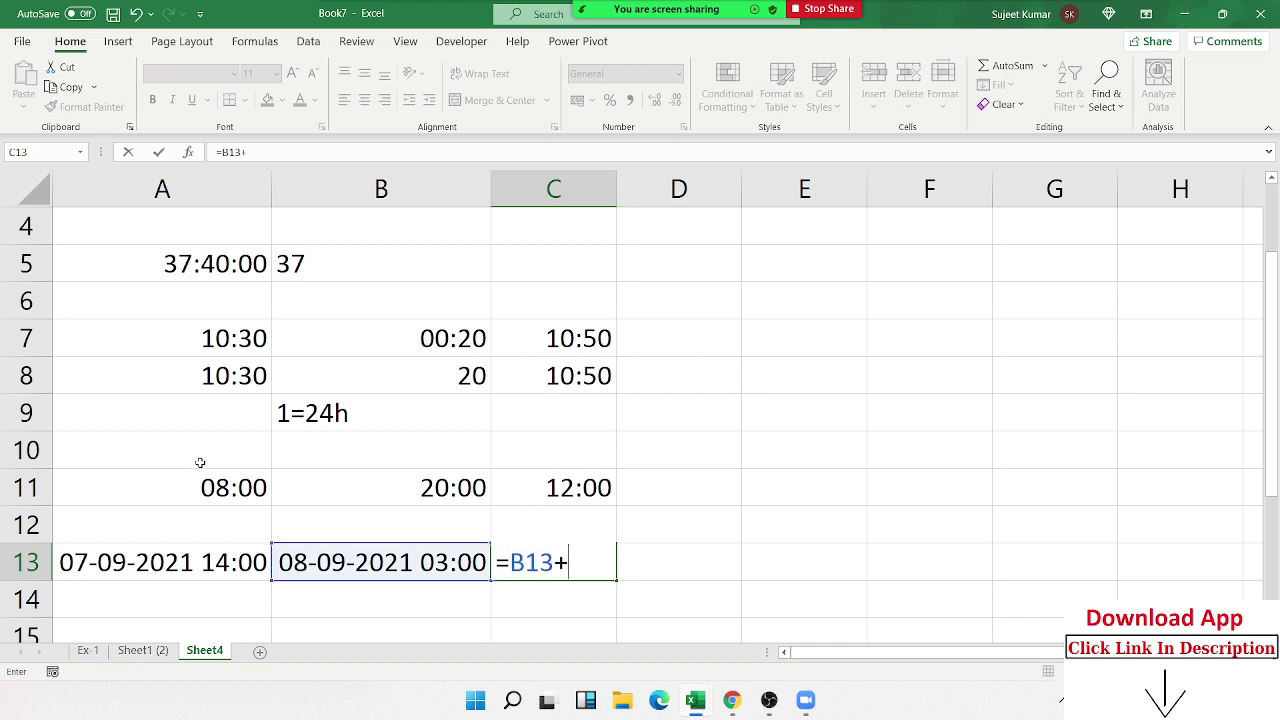
key(BackSpace)
text(-)
key(Left)
key(Left)
key(Return)
key(Up)
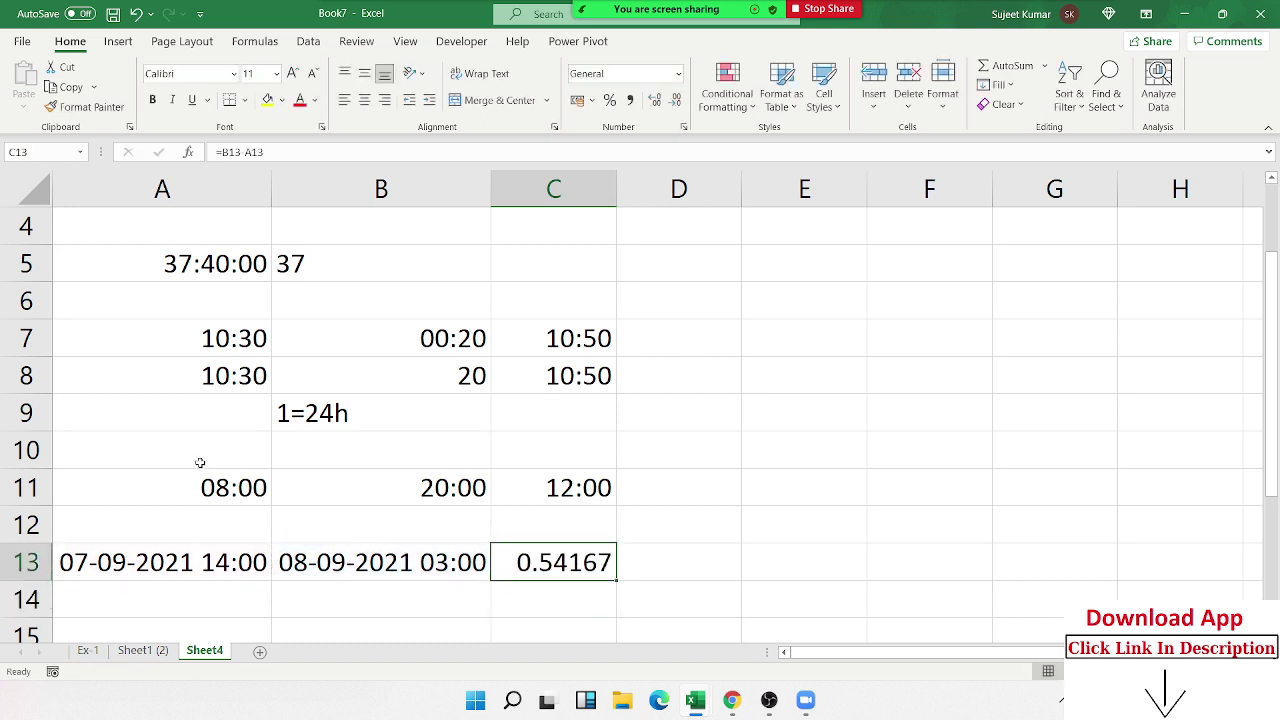
key(ctrl+shift+2)
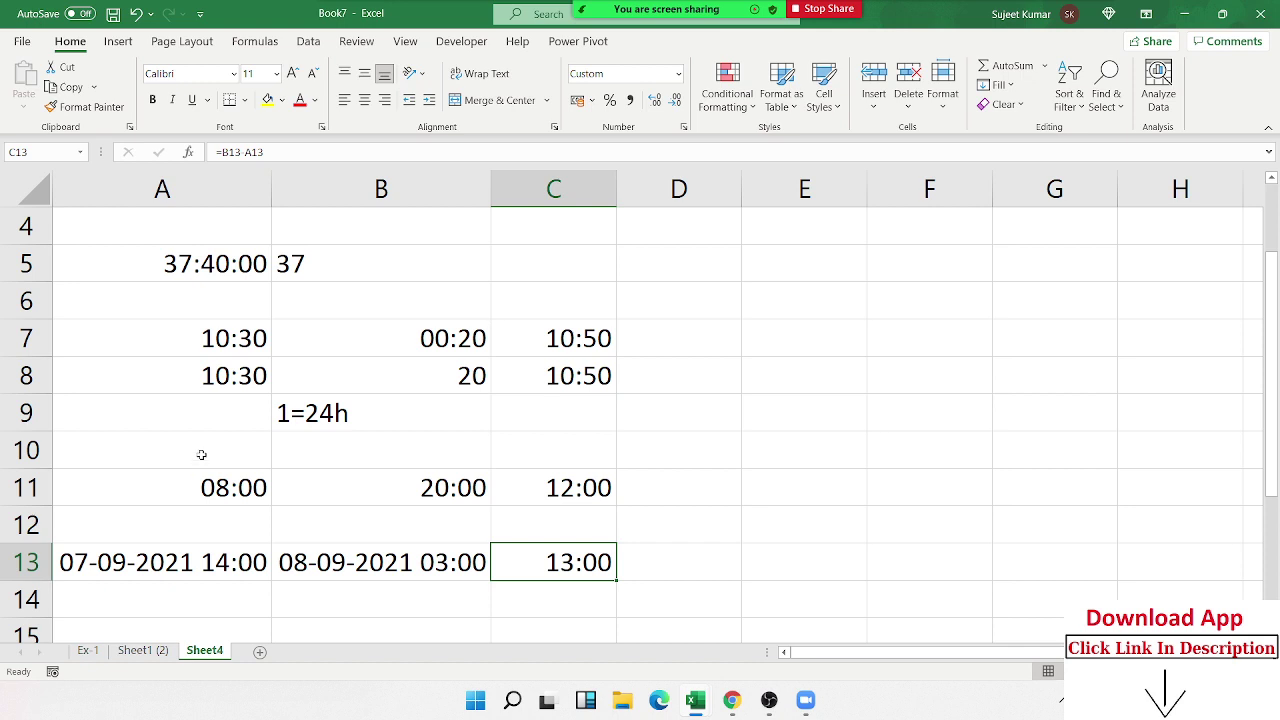
- Browse the Date & Time function list in the Formulas tab's function library
click(304, 44)
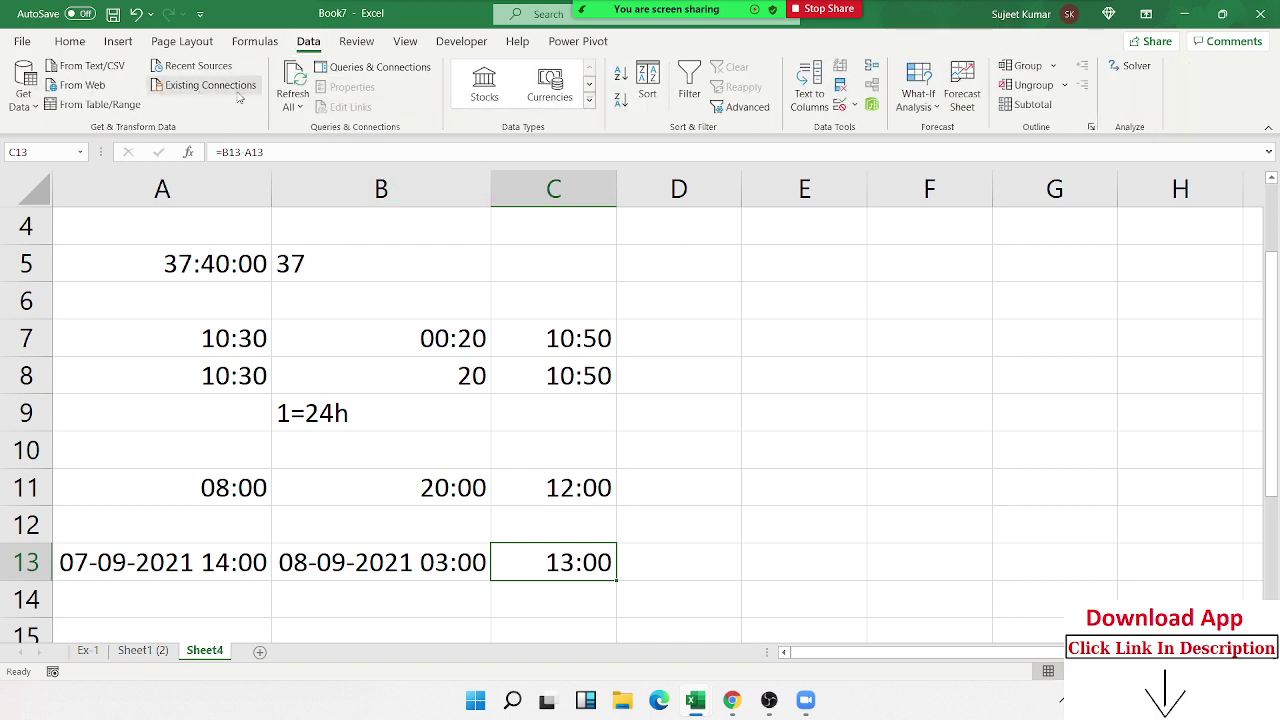
click(252, 44)
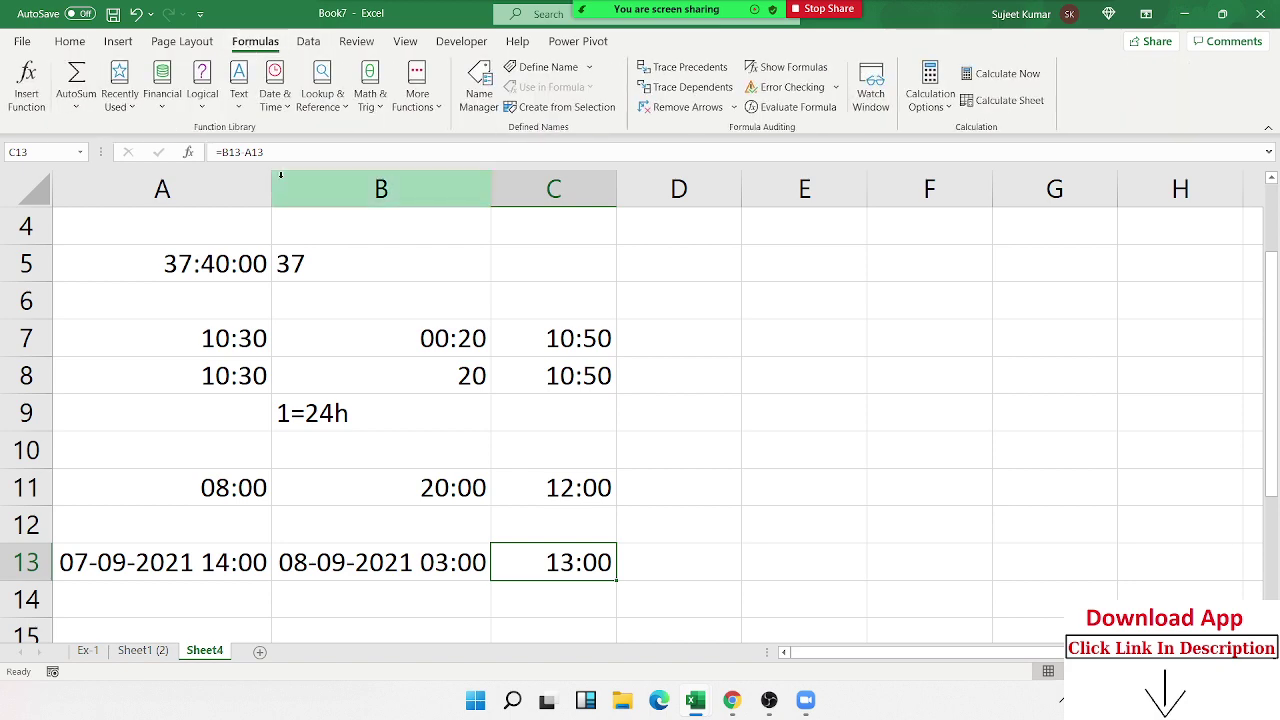
click(281, 119)
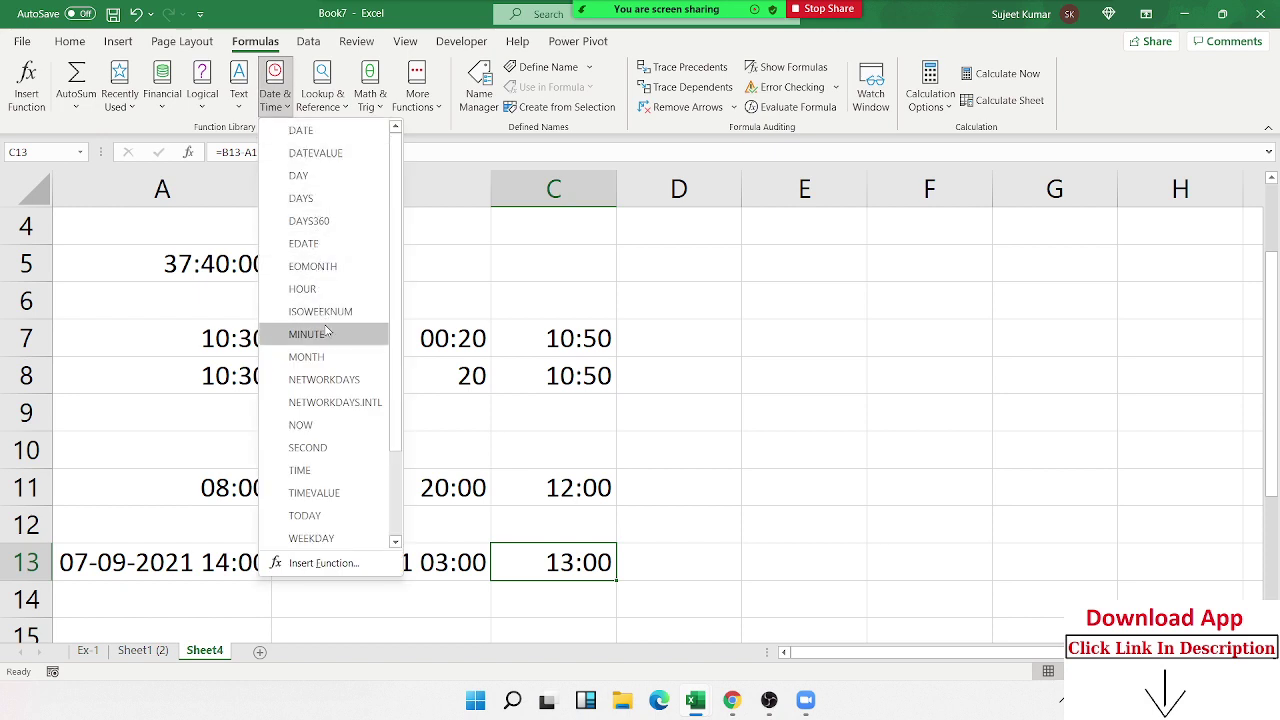
click(710, 275)
- Enter 01-Sep in E4 and fill the dates down to 09-Sep
click(726, 232)
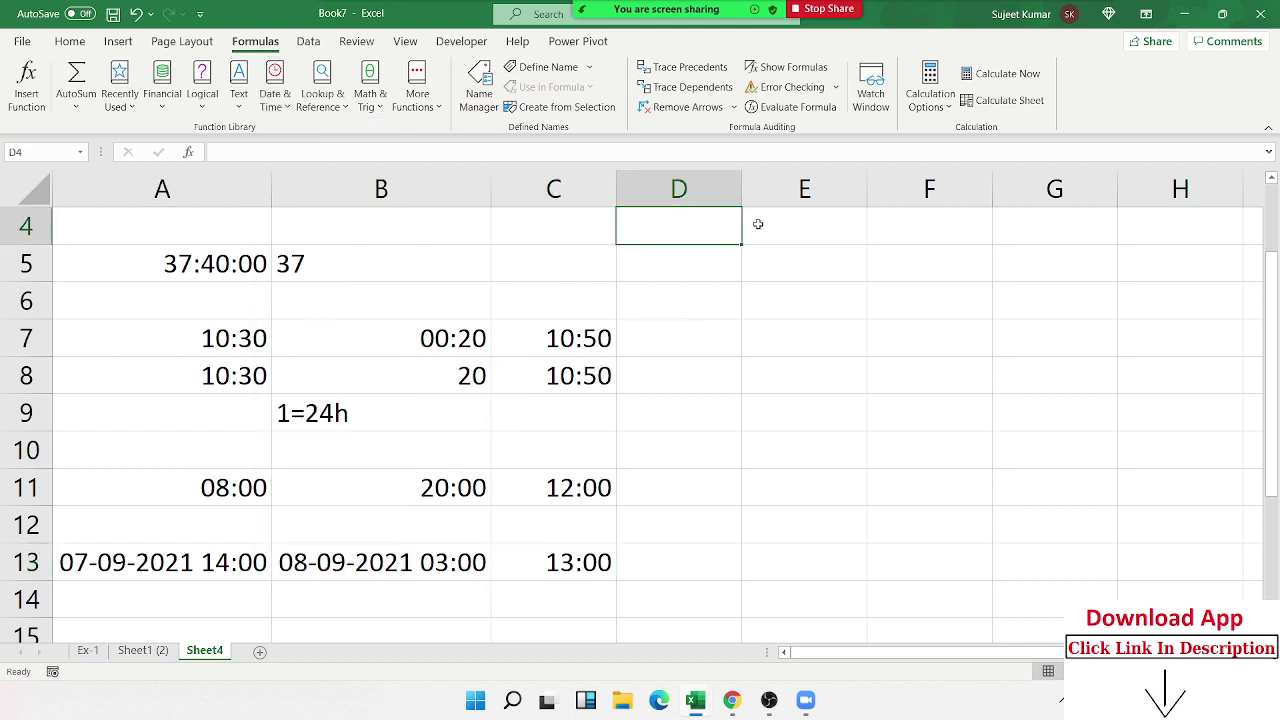
click(758, 224)
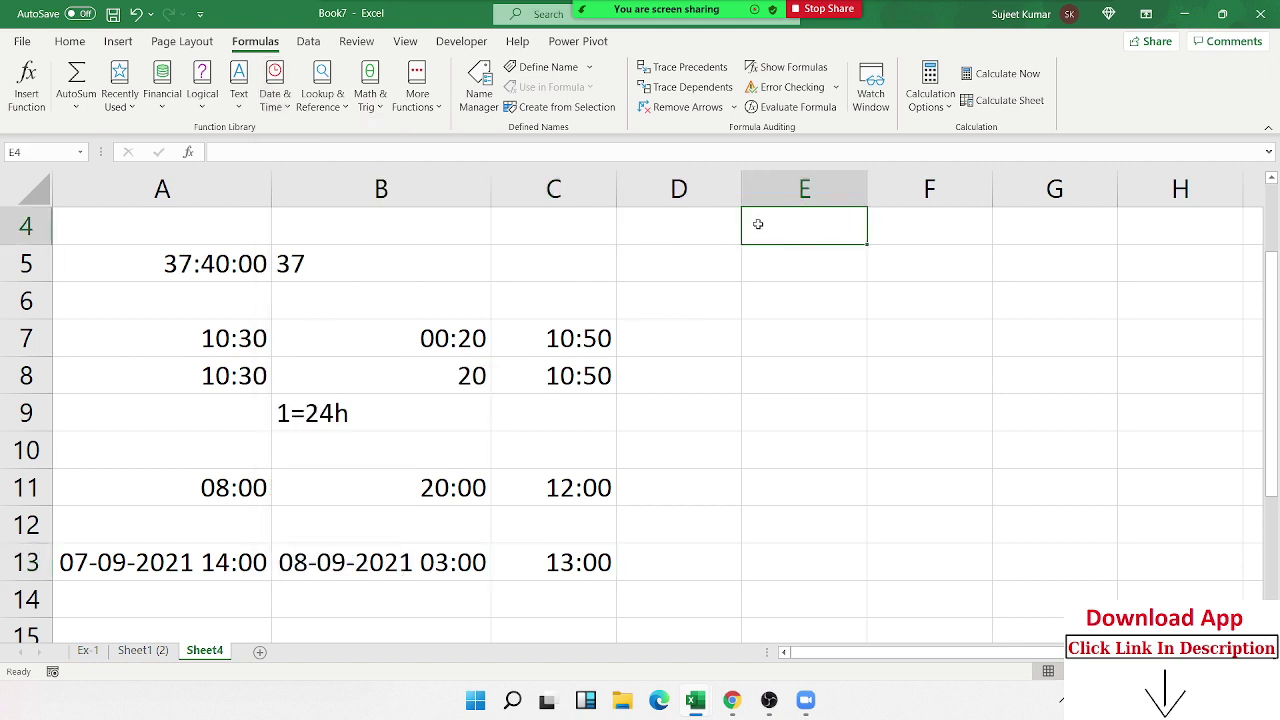
text(8/)
key(Escape)
text(1/9)
key(Return)
click(816, 226)
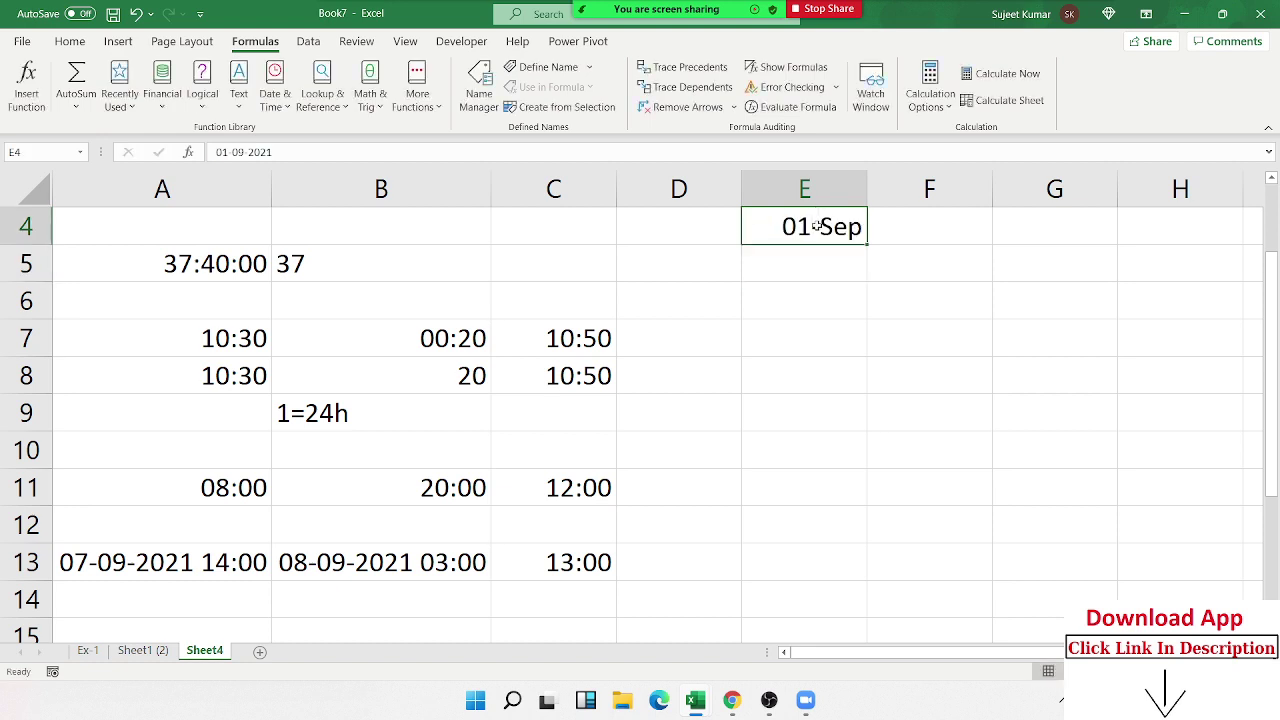
drag(865, 244, 866, 540)
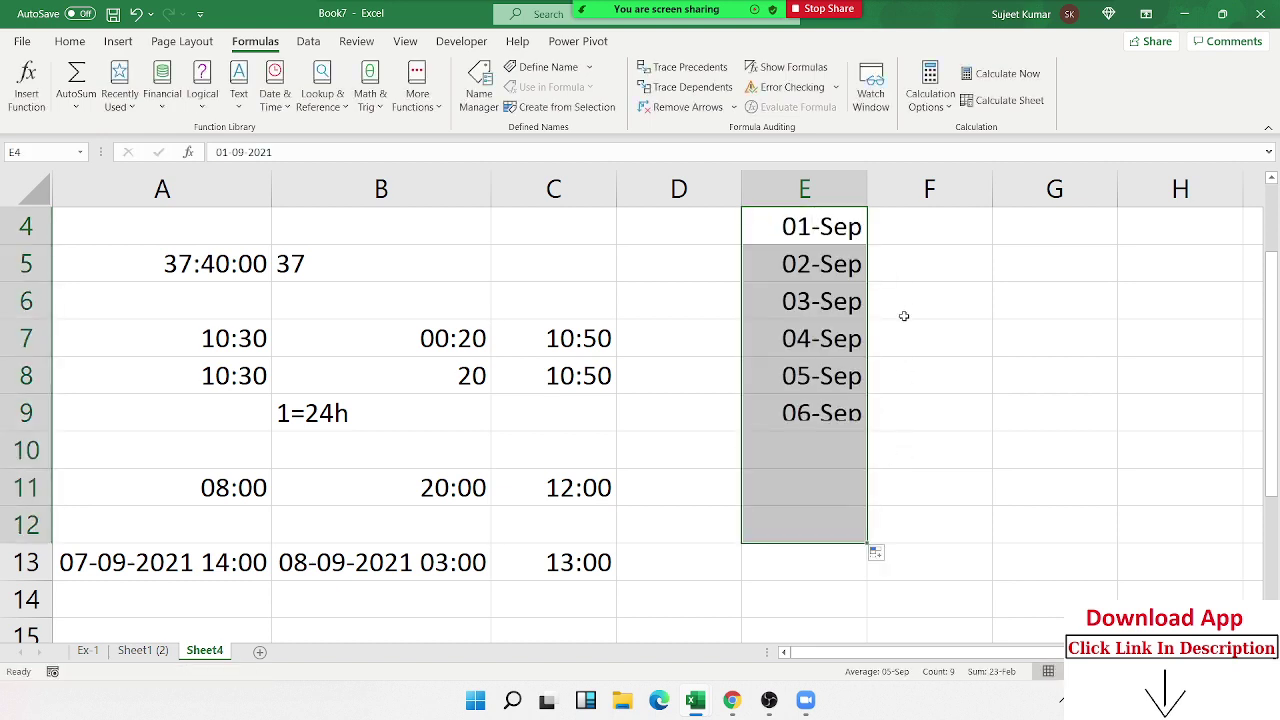
- Put =TEXT(E4,"DDD") in F4 and fill it down to show weekday names
click(911, 226)
text(=te)
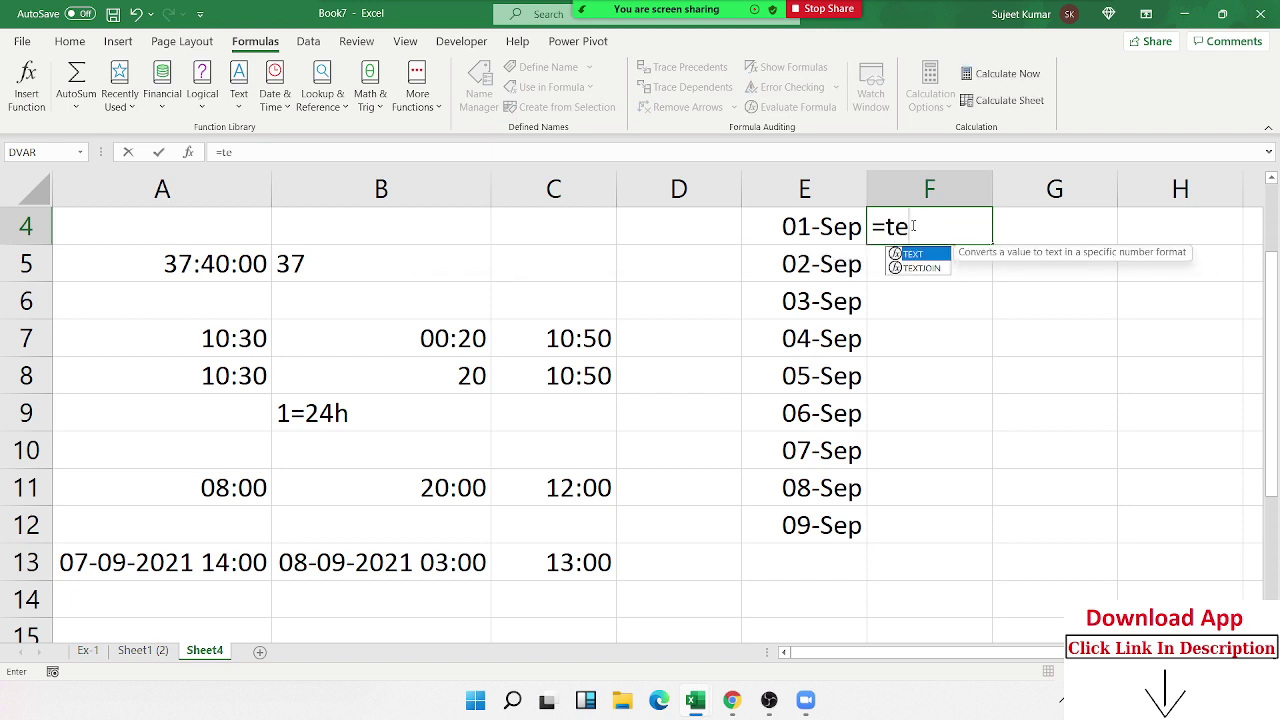
key(Tab)
key(Left)
text(,)
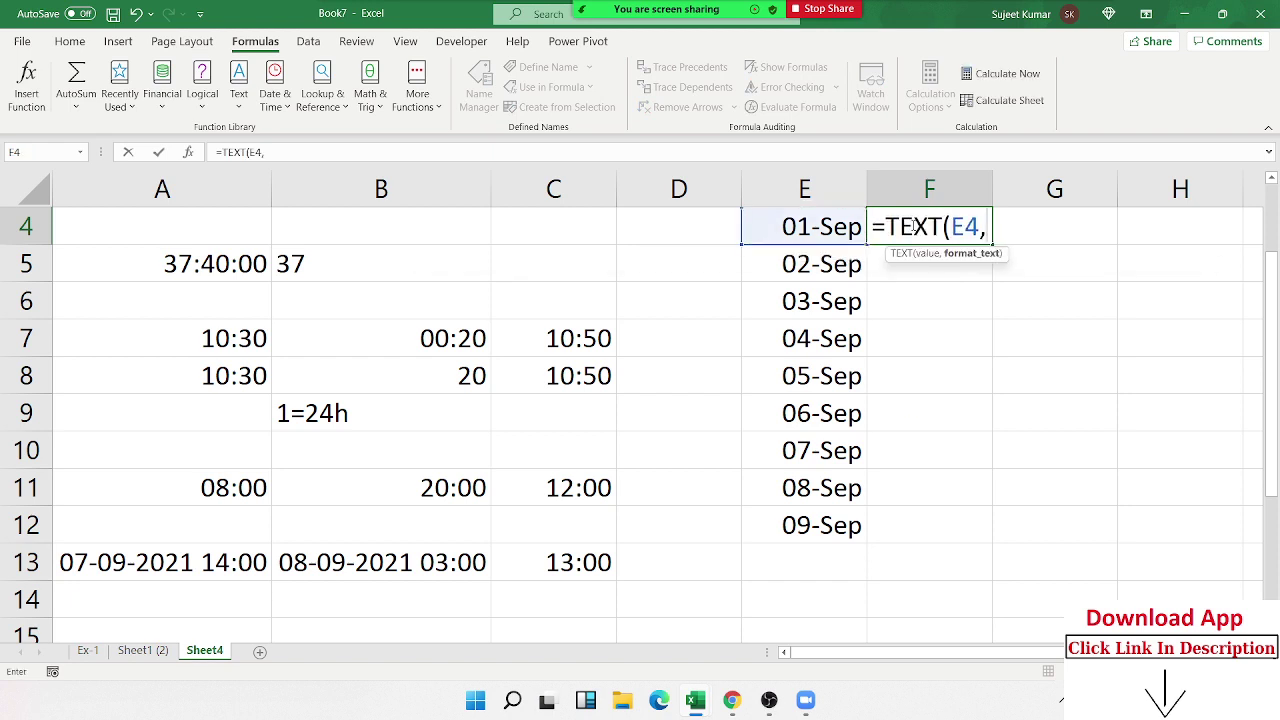
text("DDD")
key(ctrl+Return)
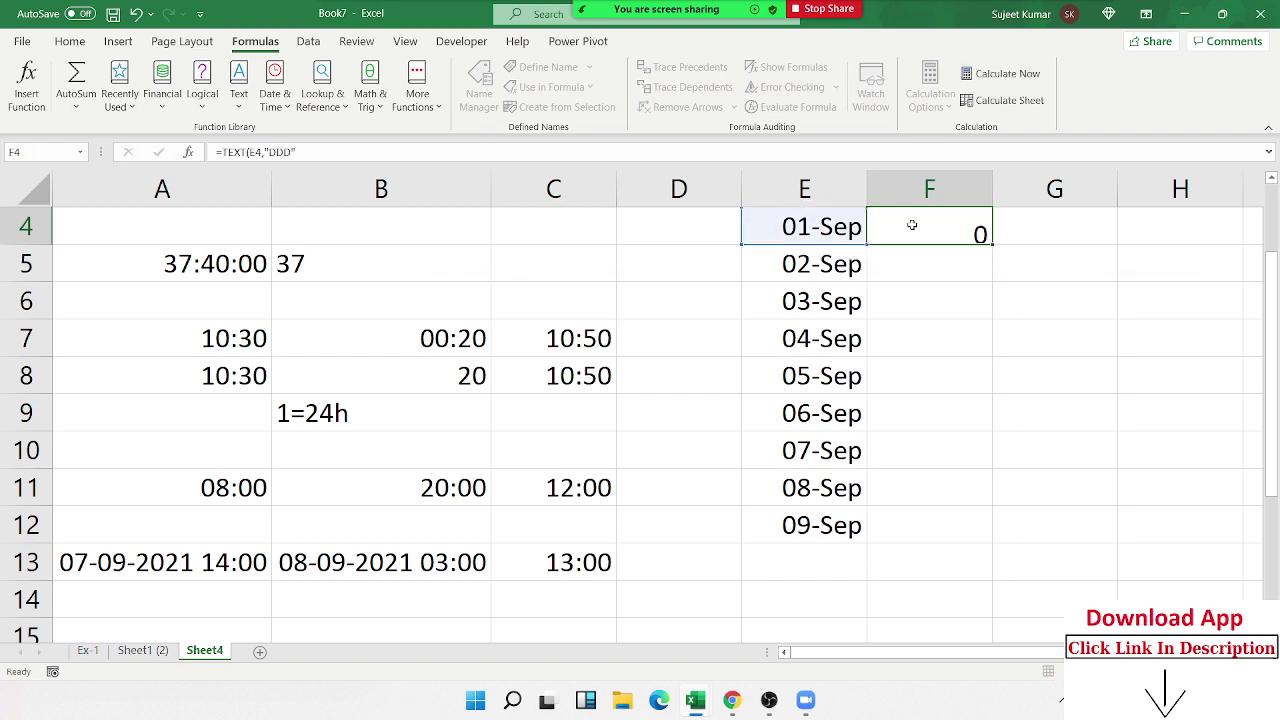
key(Return)
click(911, 226)
double_click(992, 244)
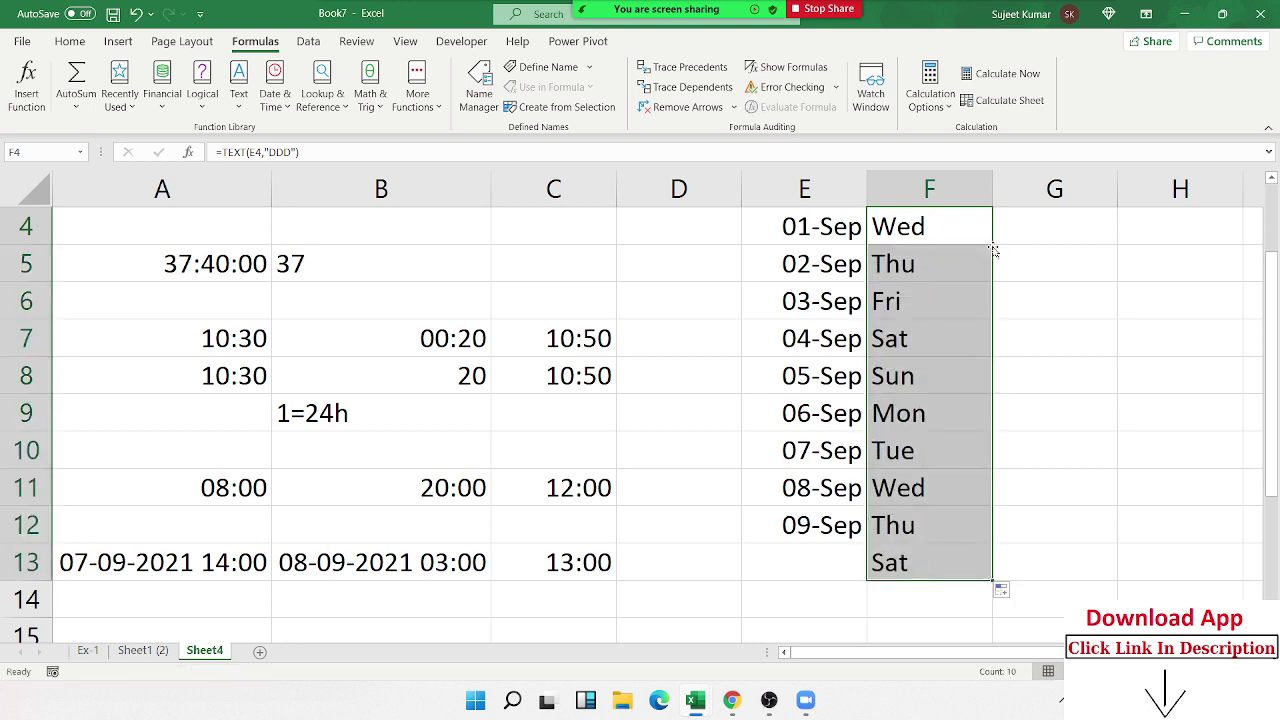
click(1032, 226)
- Enter =WEEKNUM(E4,2) in G4, returning week 36 with Monday-start weeks
text(=)
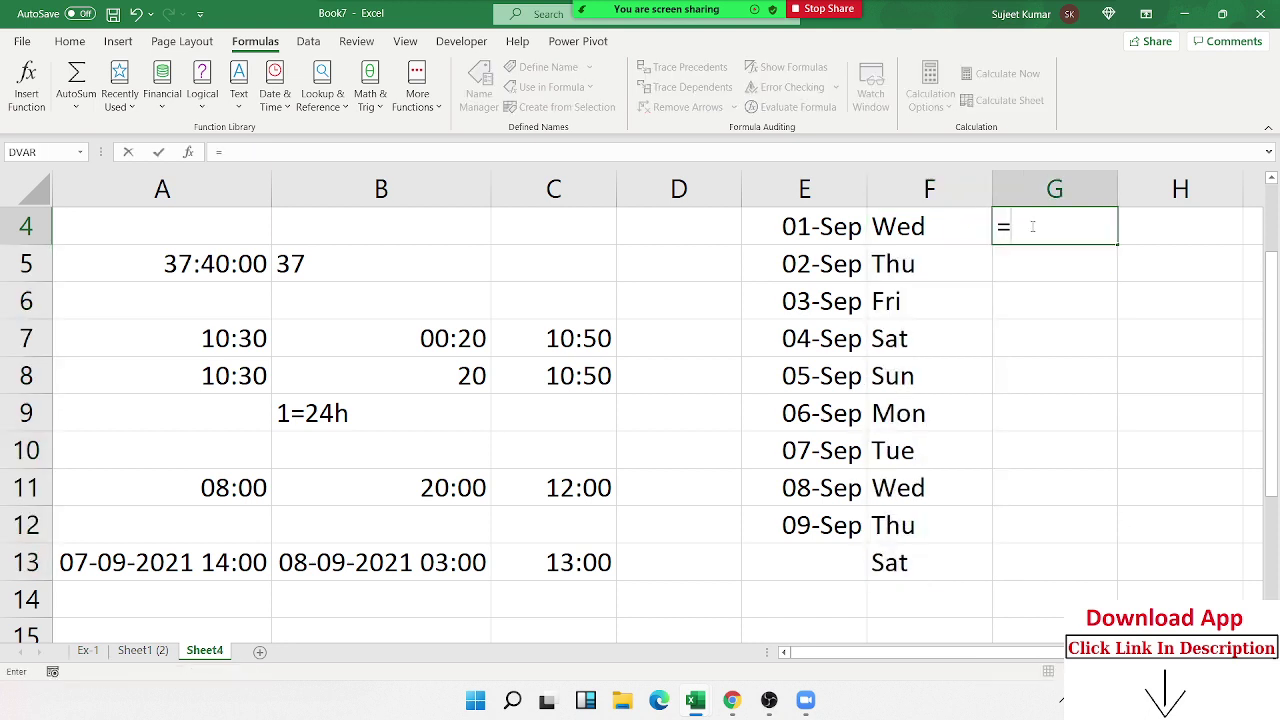
text(wee)
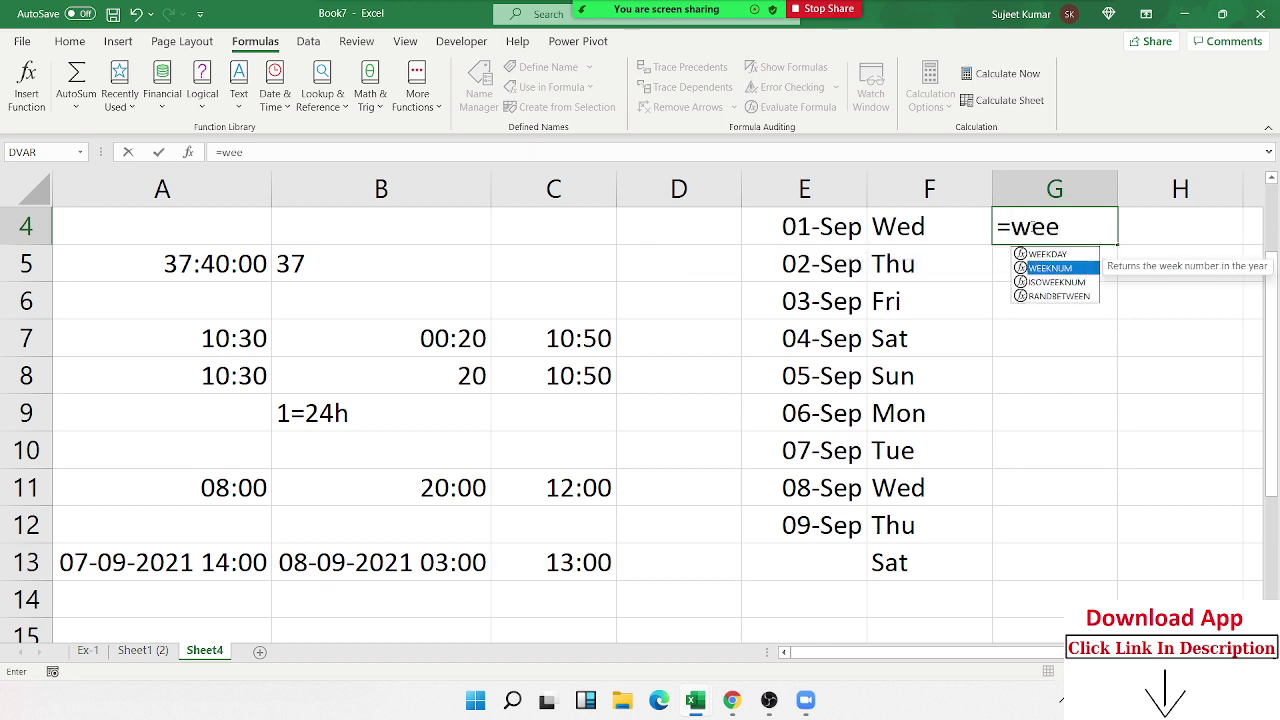
key(Tab)
key(Left)
key(Left)
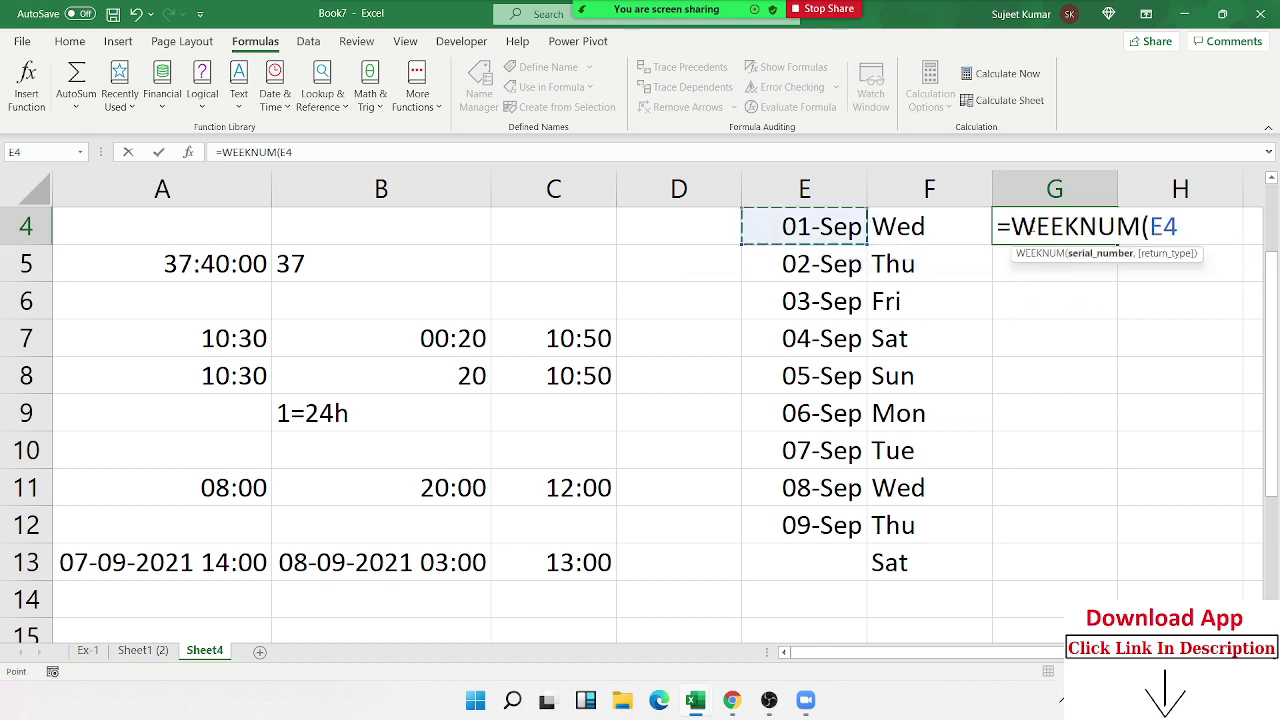
text(,)
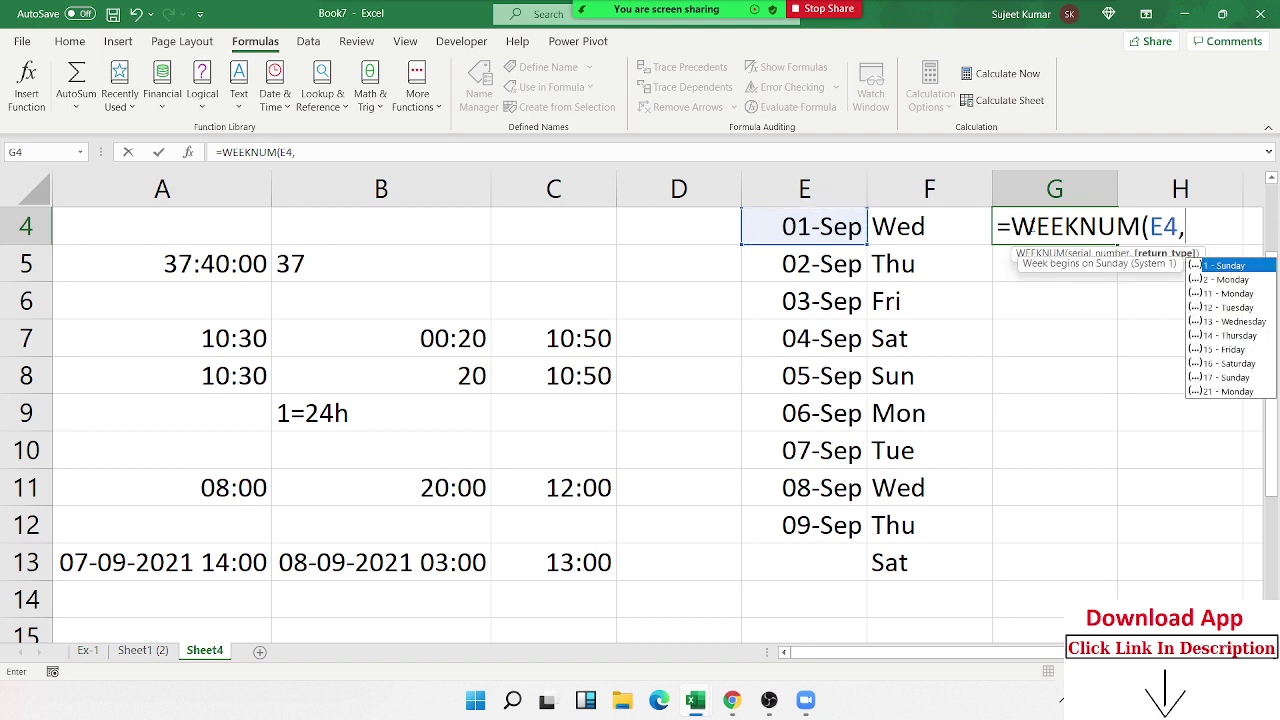
key(Down)
key(Tab)
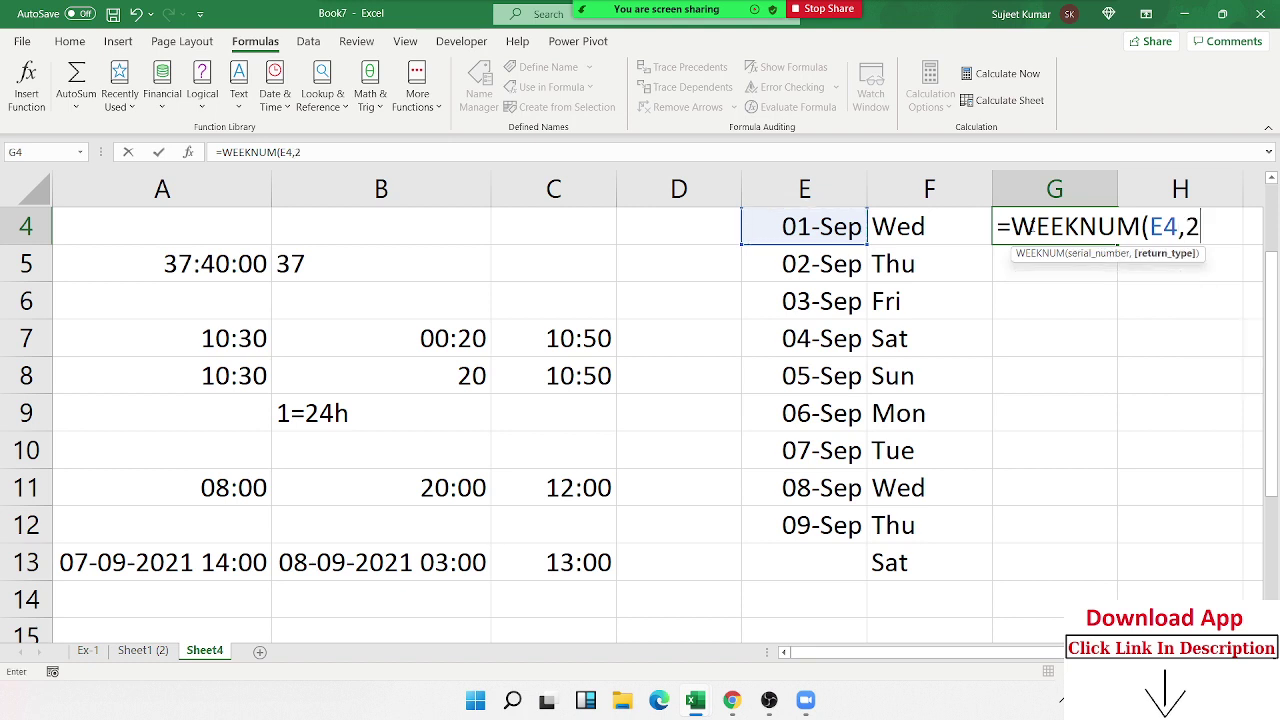
key(Return)
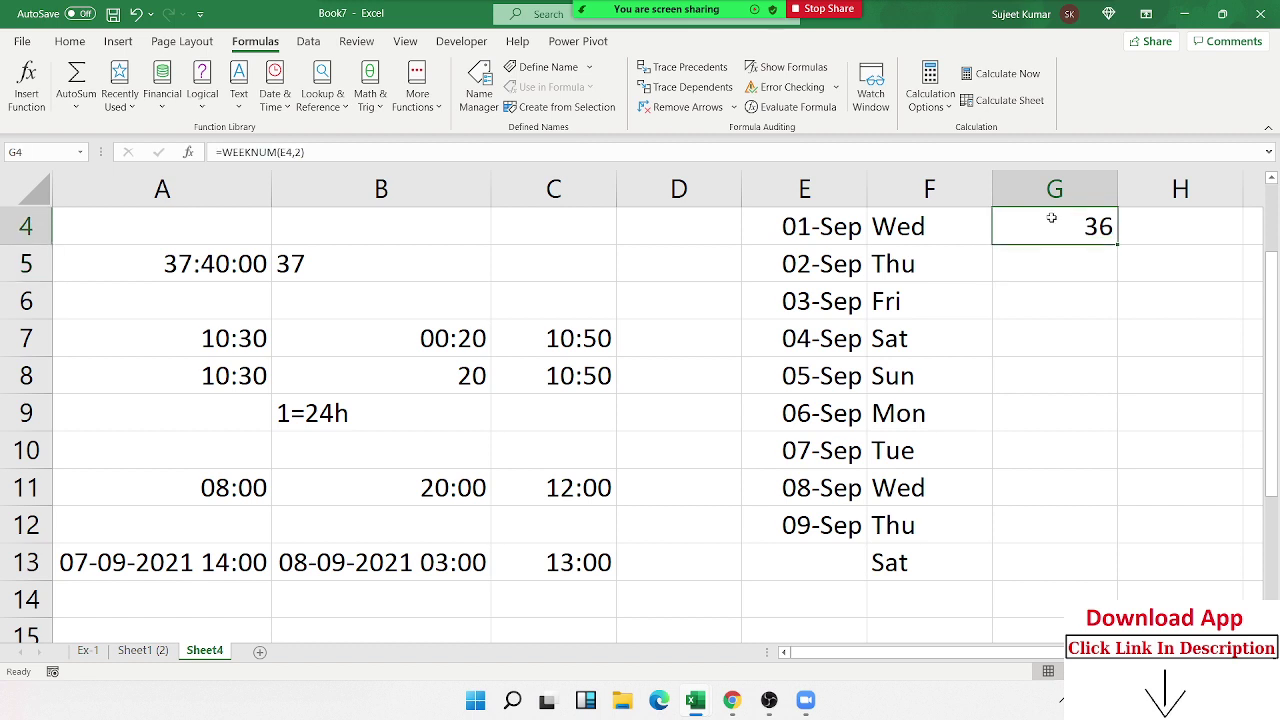
double_click(1050, 226)
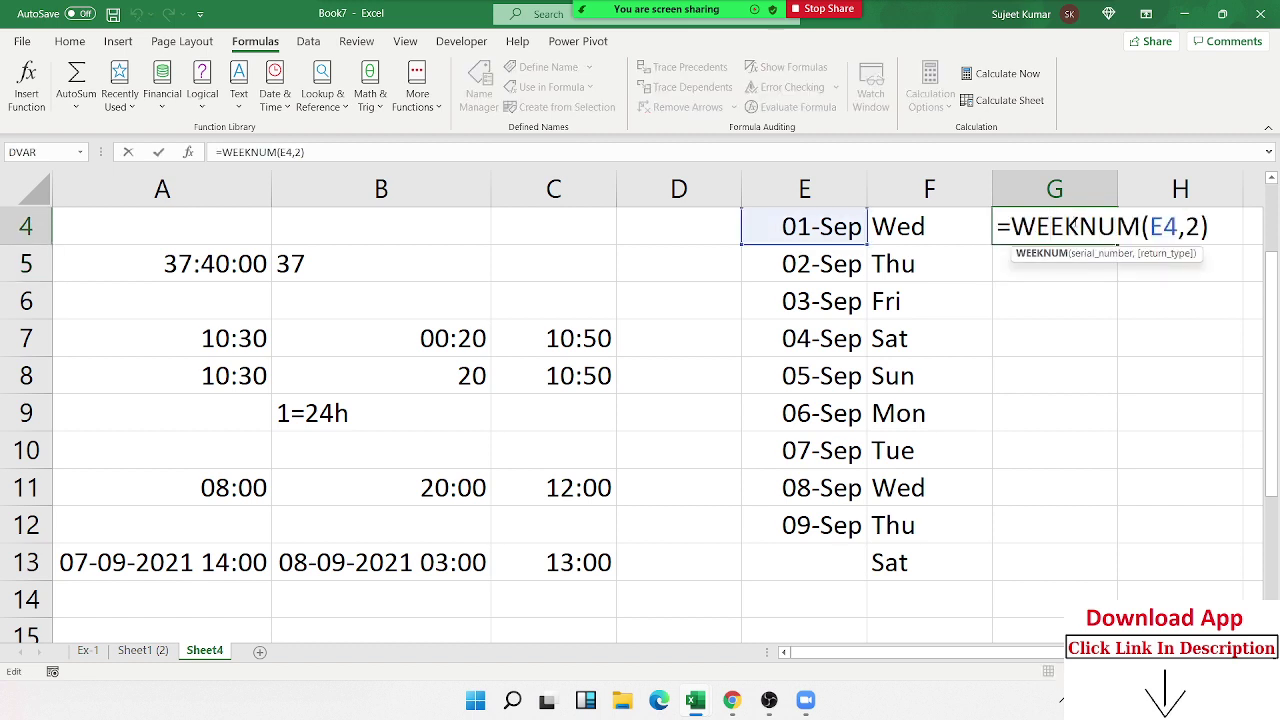
key(Escape)
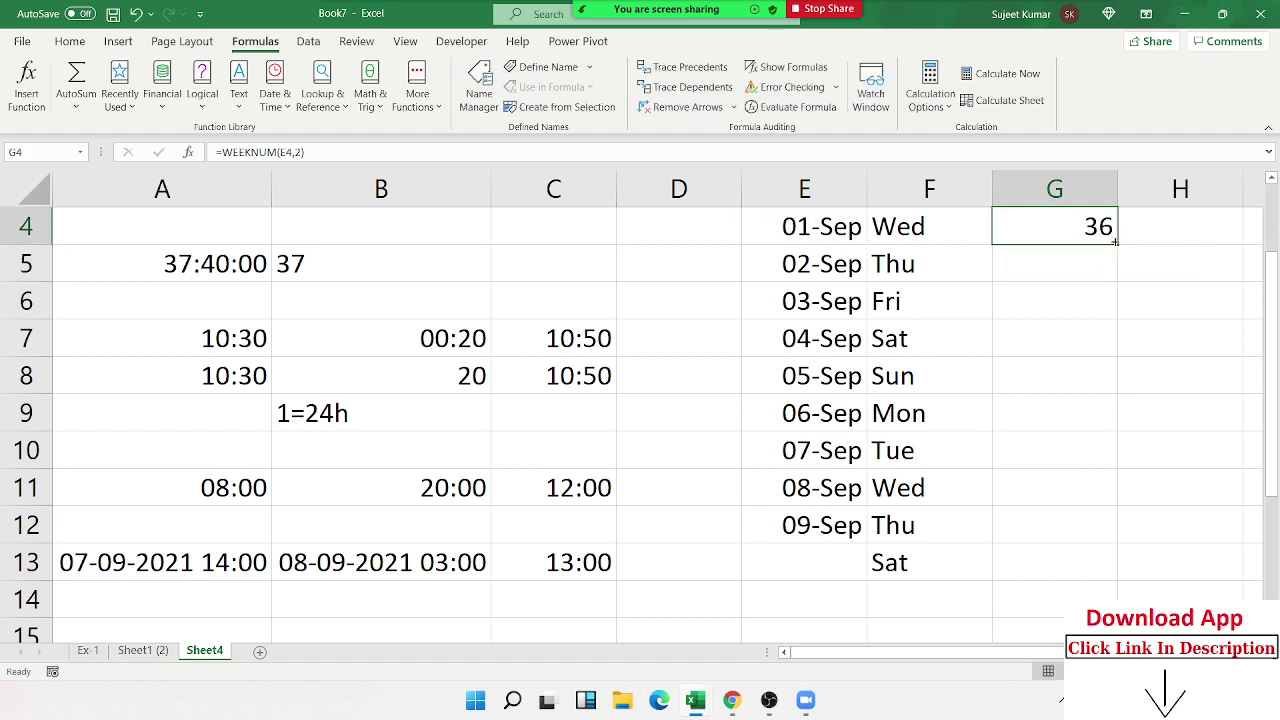
- Enter =WEEKDAY(E5,2) in G5 for Monday-first weekday numbering
click(1105, 256)
text(=)
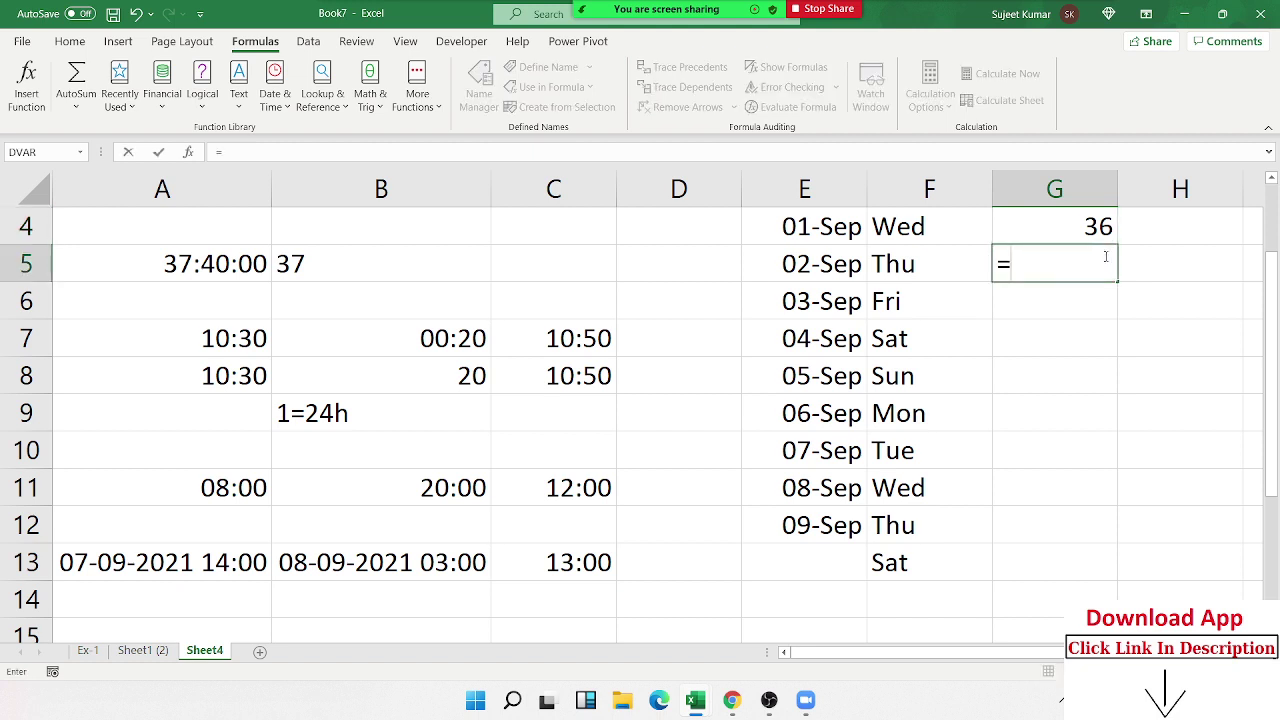
text(we)
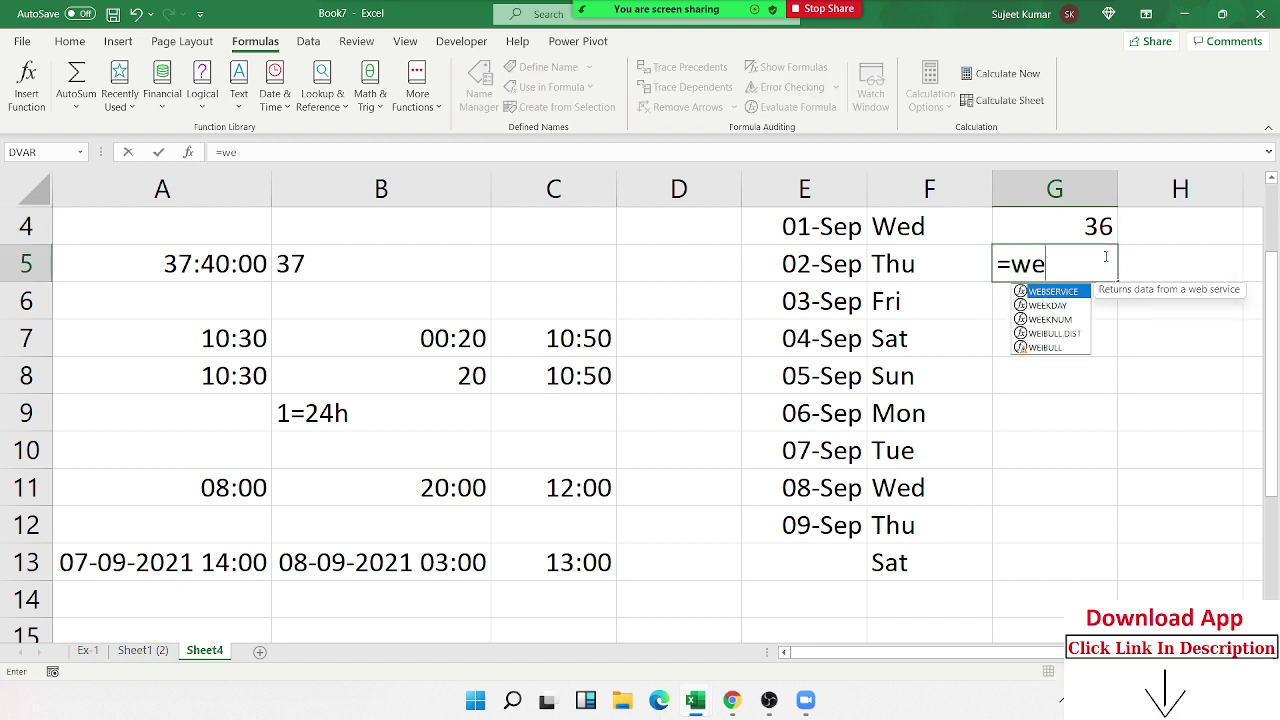
text(e)
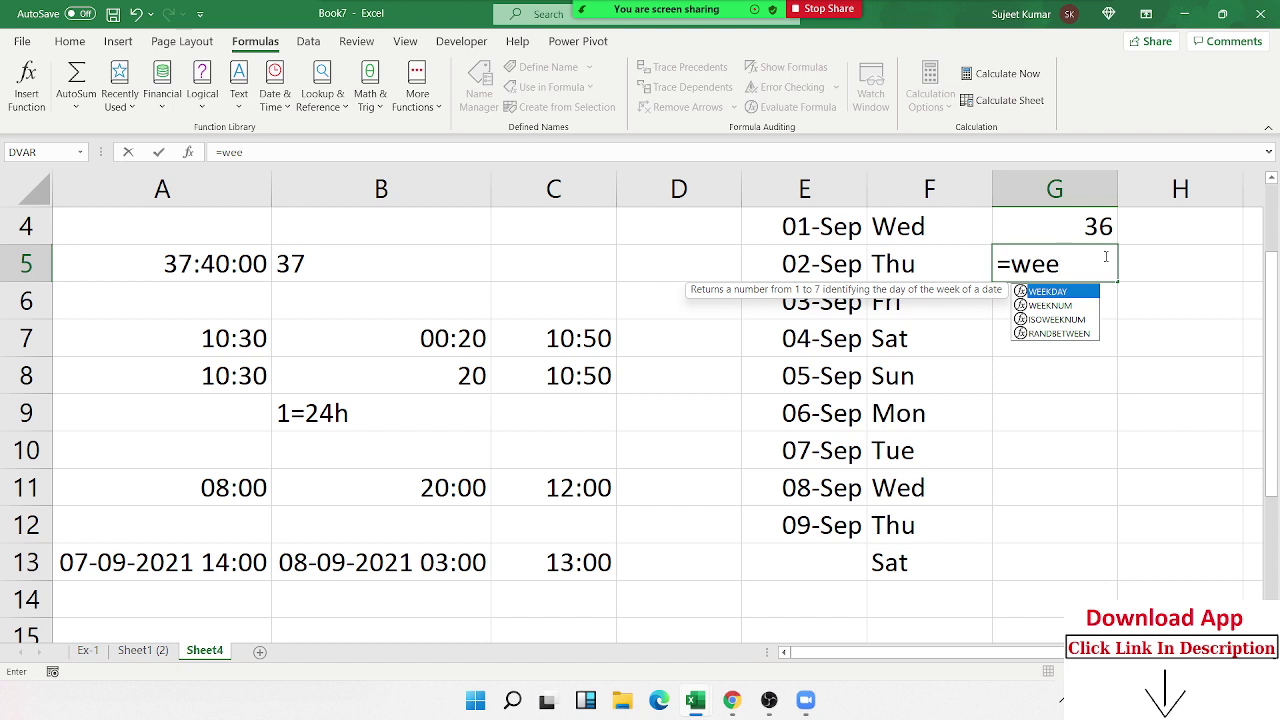
key(Tab)
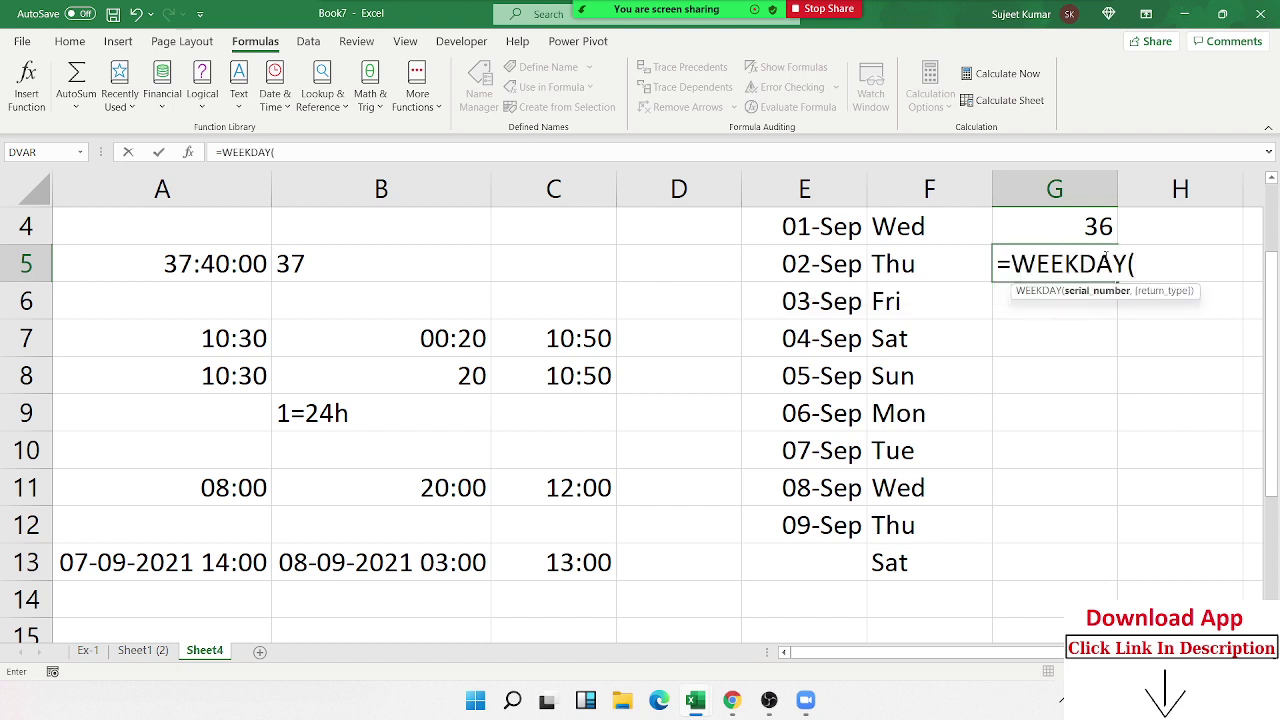
key(Left)
key(Left)
text(,)
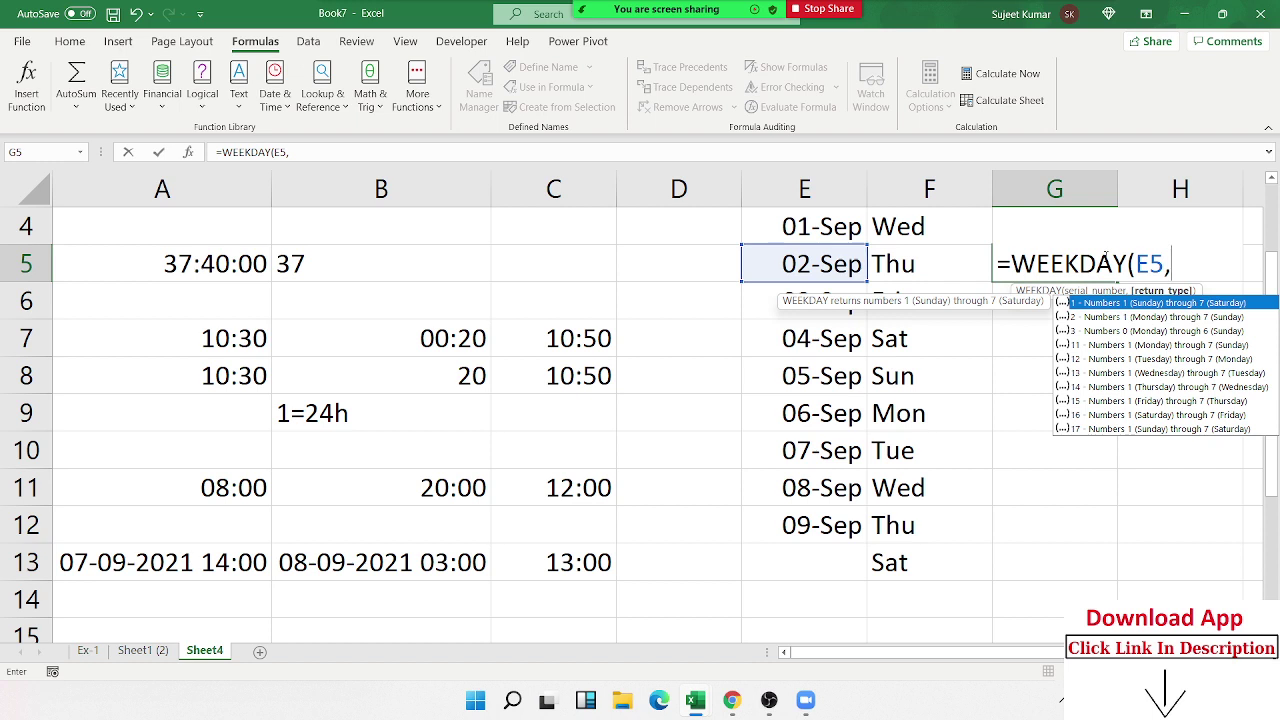
key(Down)
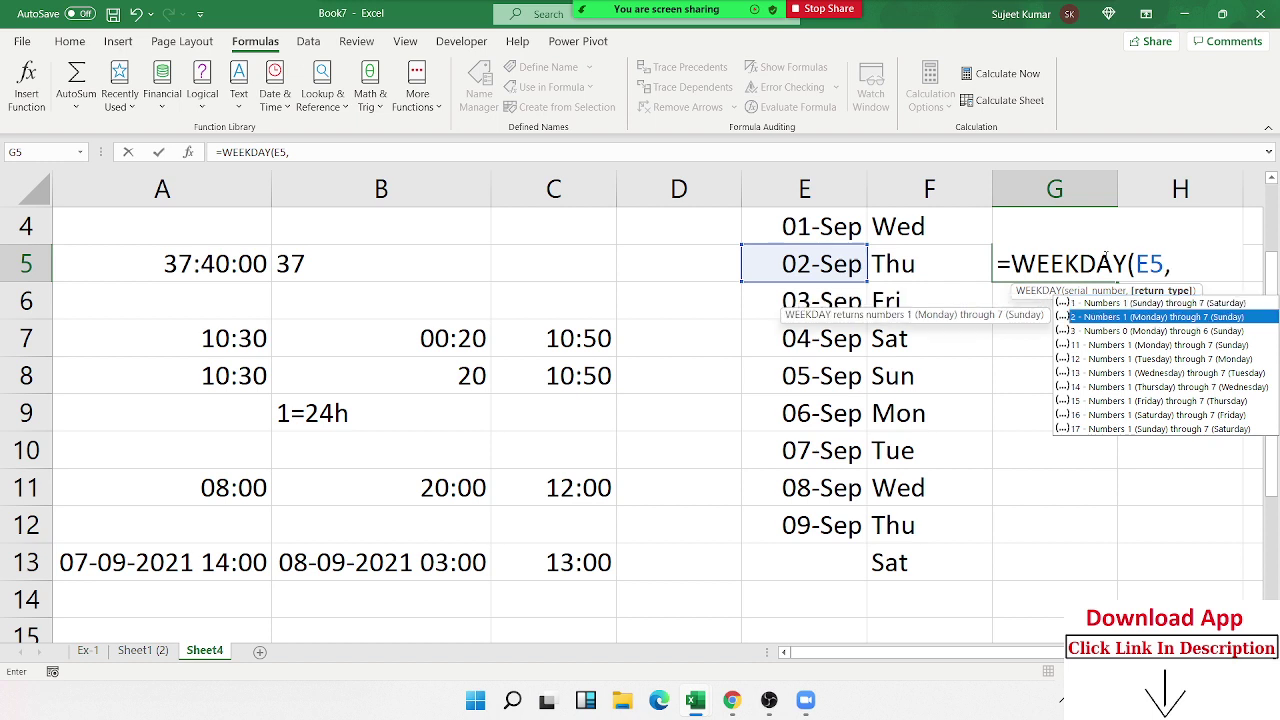
key(Tab)
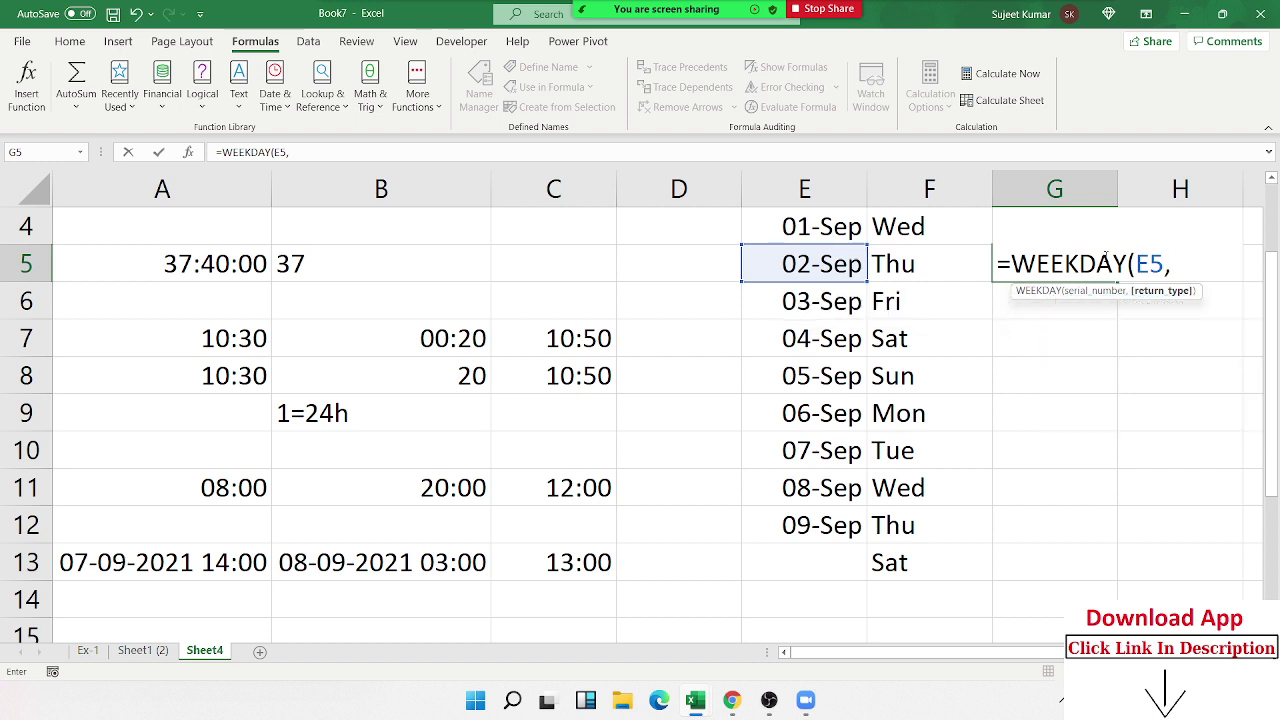
text())
key(Return)
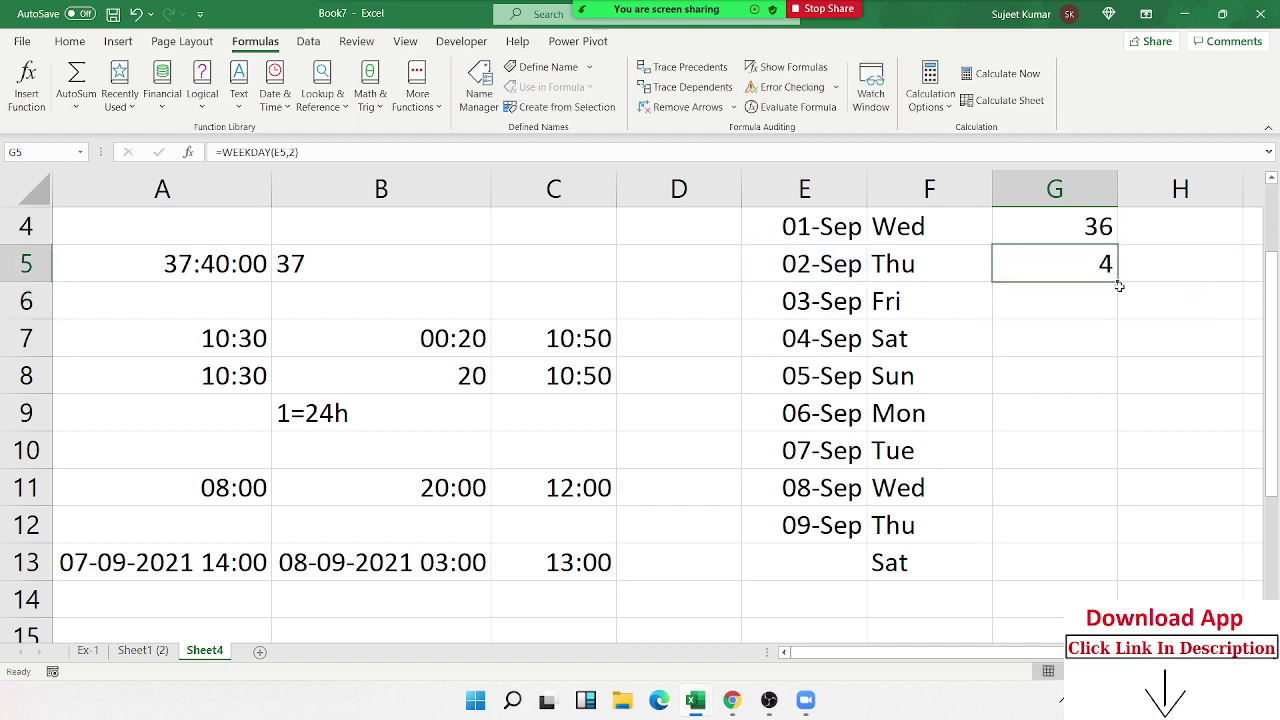
- Fill the WEEKDAY formula down to G13 and confirm G4's week number 36
click(1112, 265)
drag(1117, 282, 1117, 572)
double_click(1102, 226)
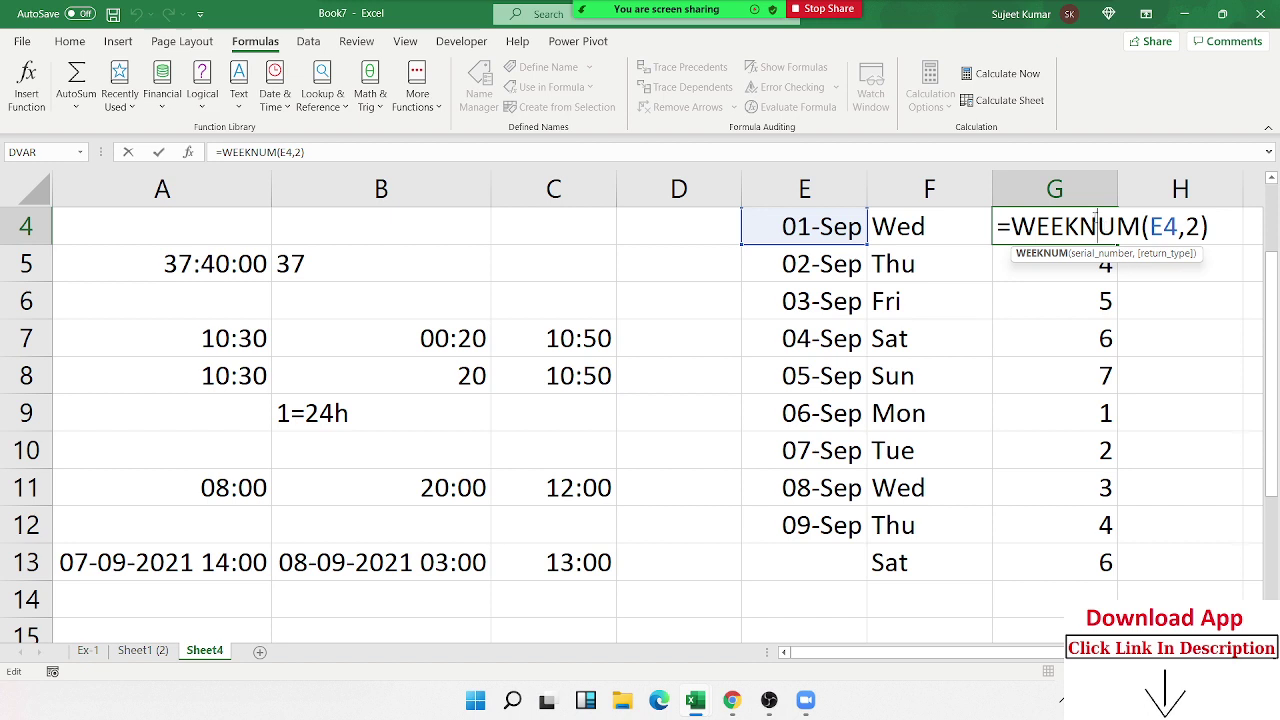
key(Return)
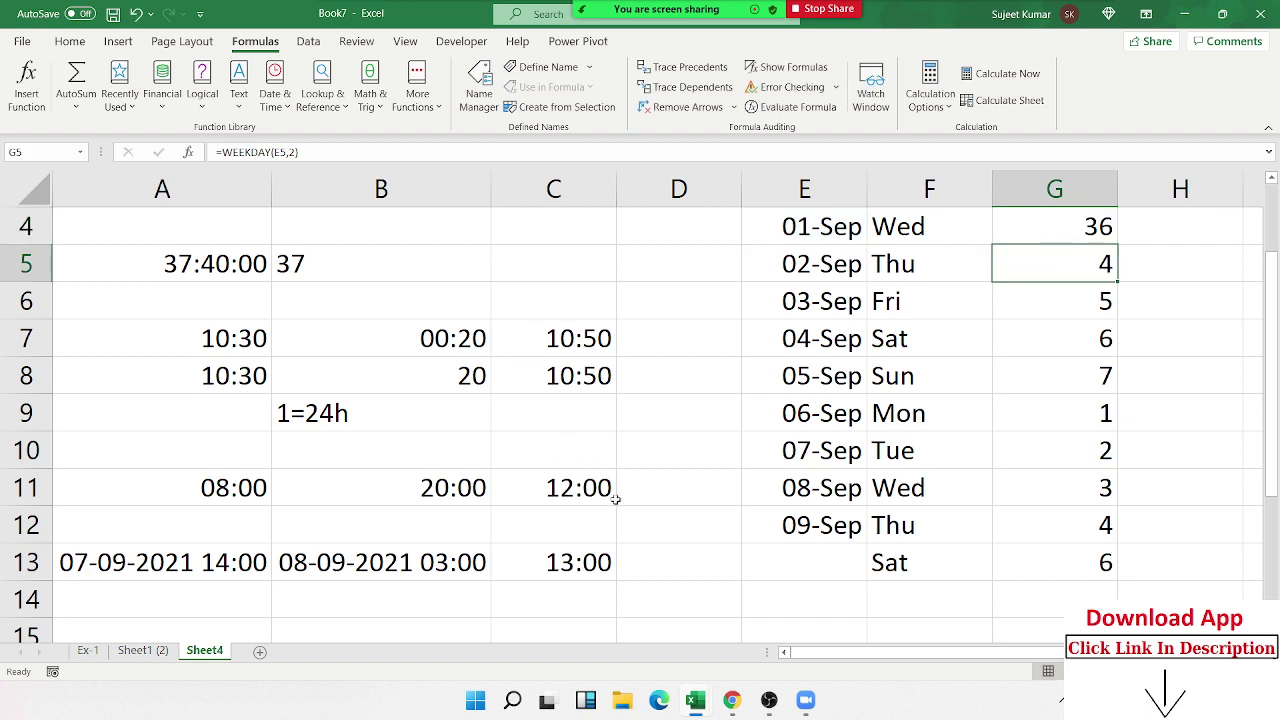
click(1095, 490)
click(1051, 535)
click(1042, 564)
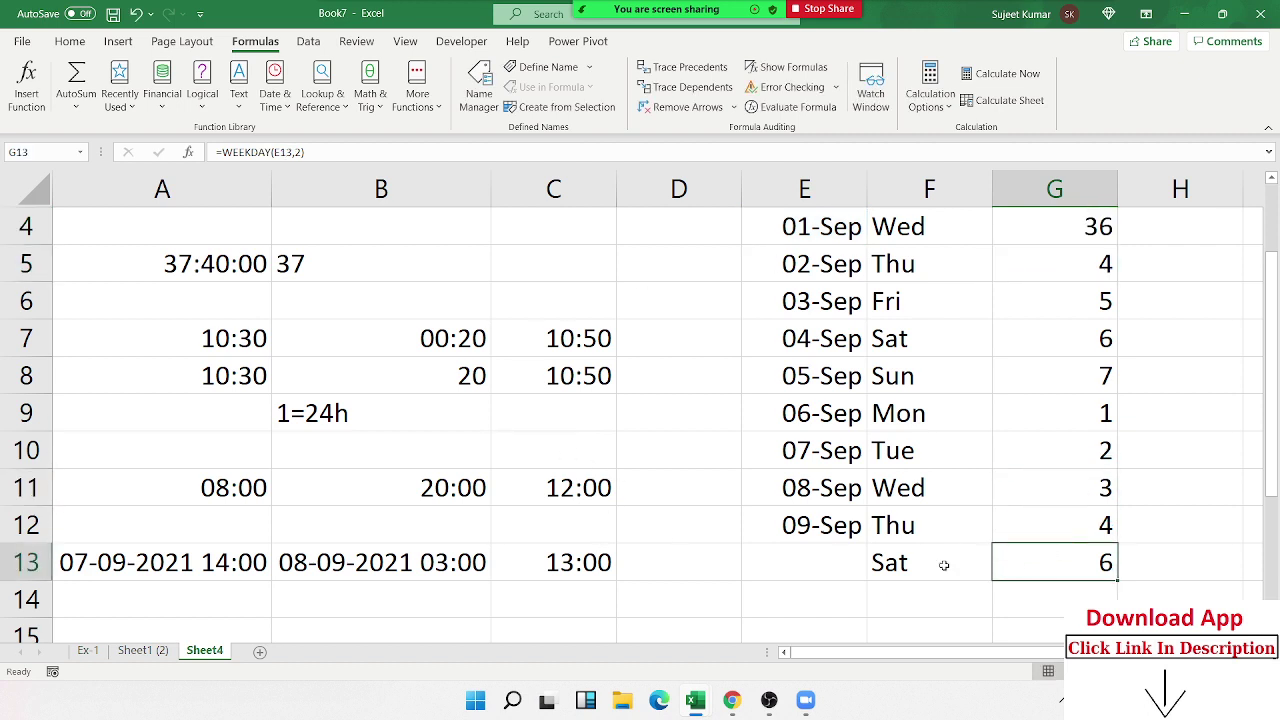
click(900, 566)
click(1040, 575)
scroll(878, 490, up, 1)
scroll(878, 490, down, 2)
scroll(878, 490, down, 1)
click(395, 418)
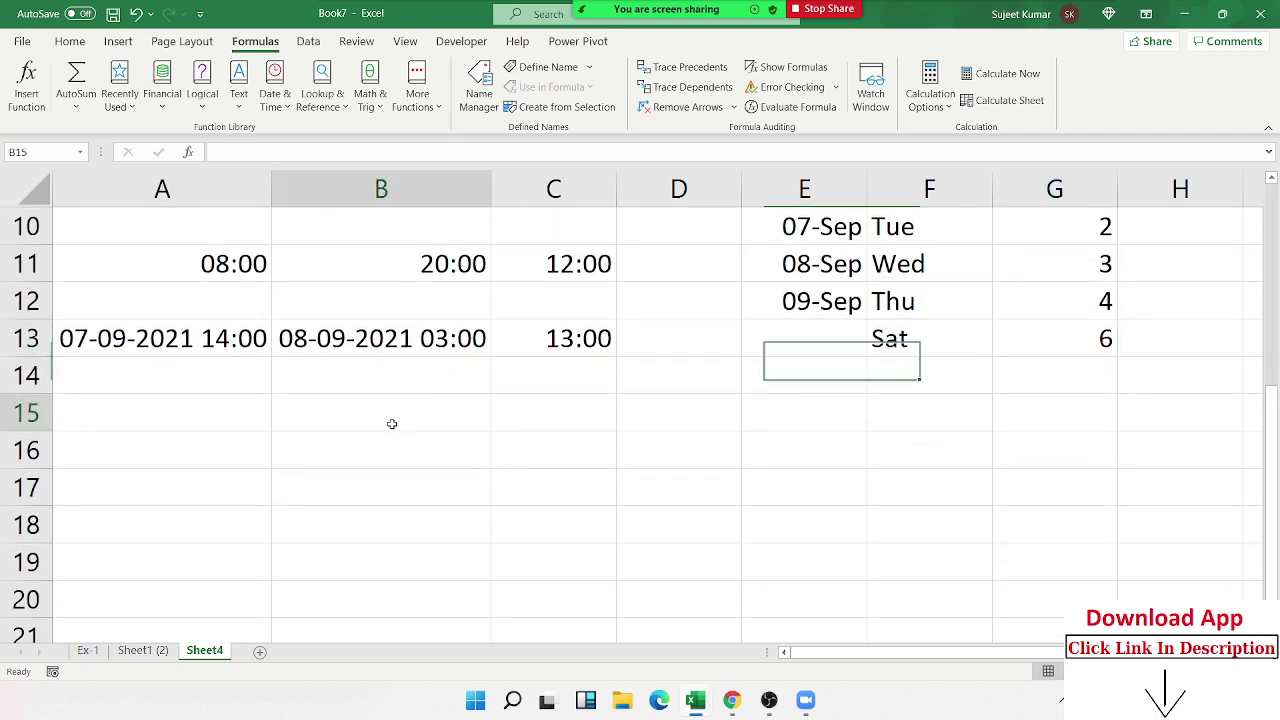
scroll(1010, 437, up, 1)
scroll(1004, 438, up, 5)
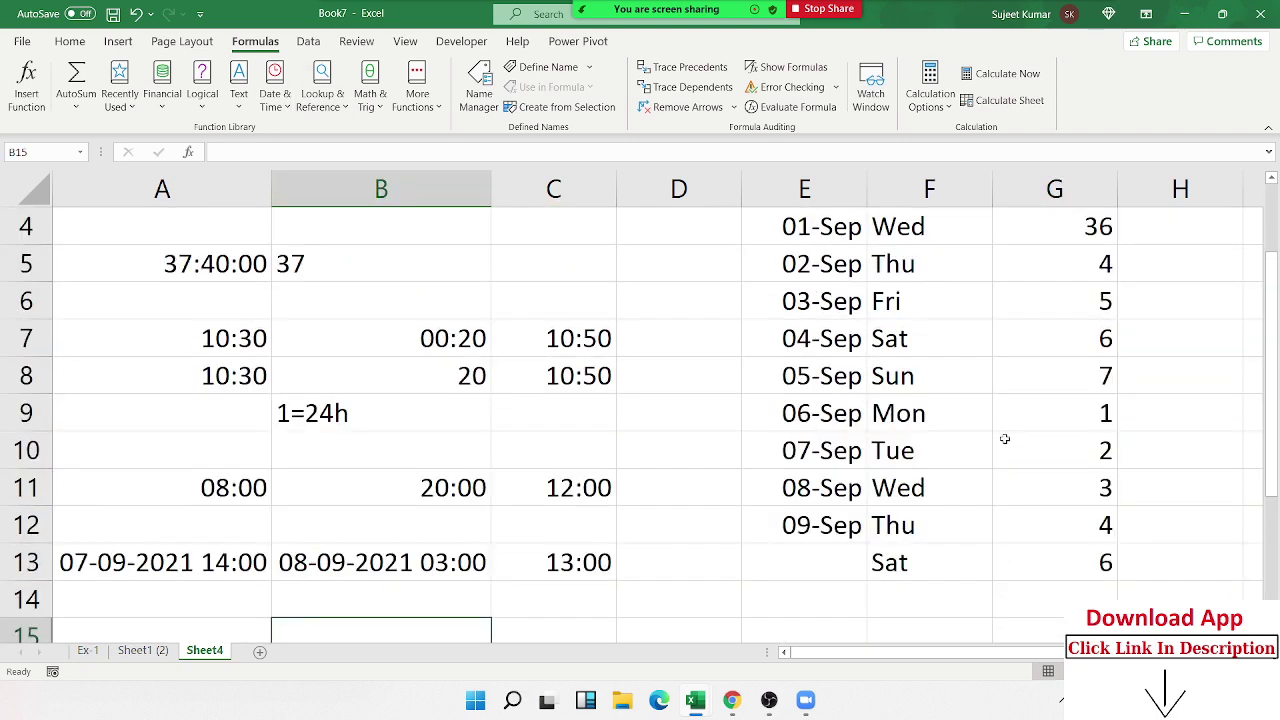
scroll(990, 472, up, 3)
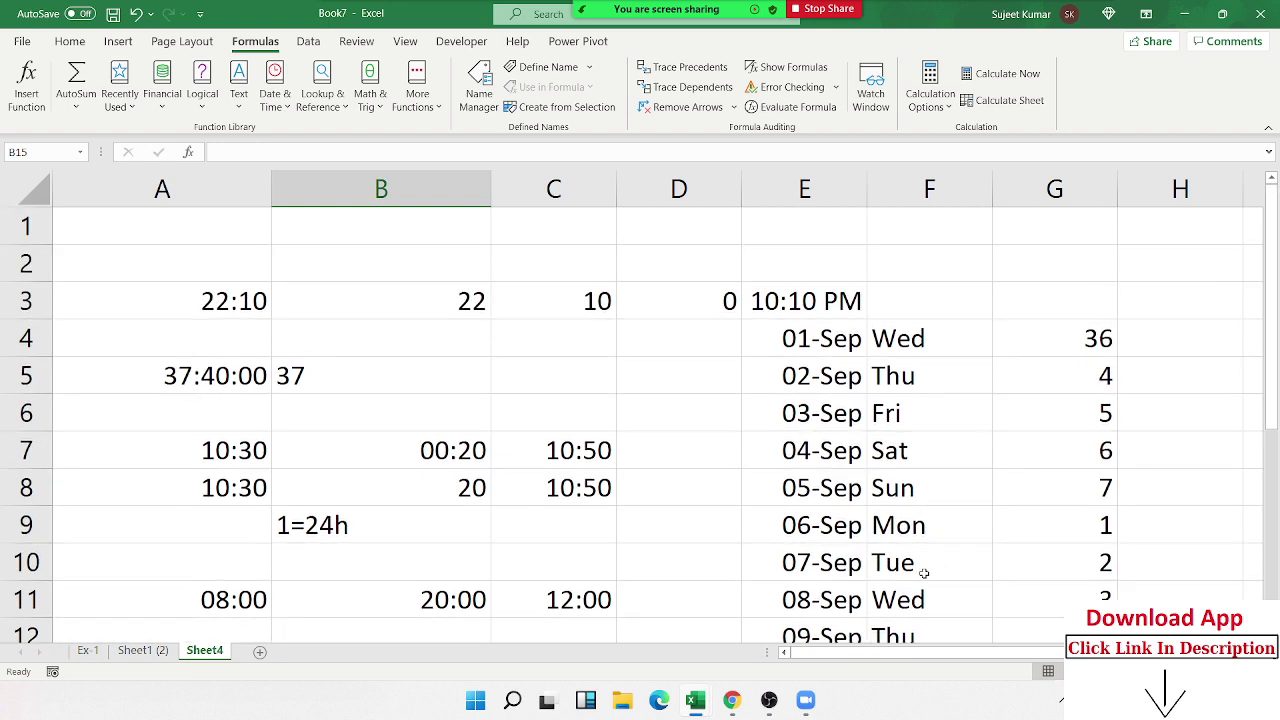
double_click(1078, 339)
key(Escape)
click(1057, 377)
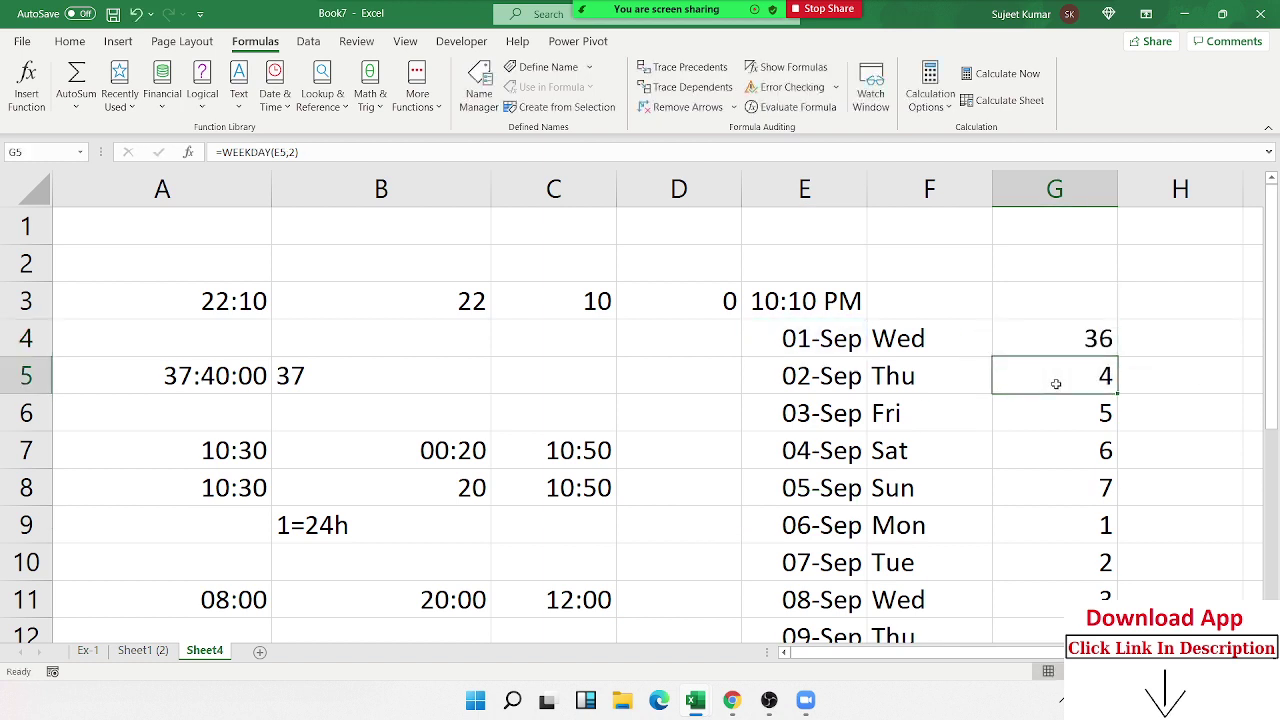
double_click(1051, 378)
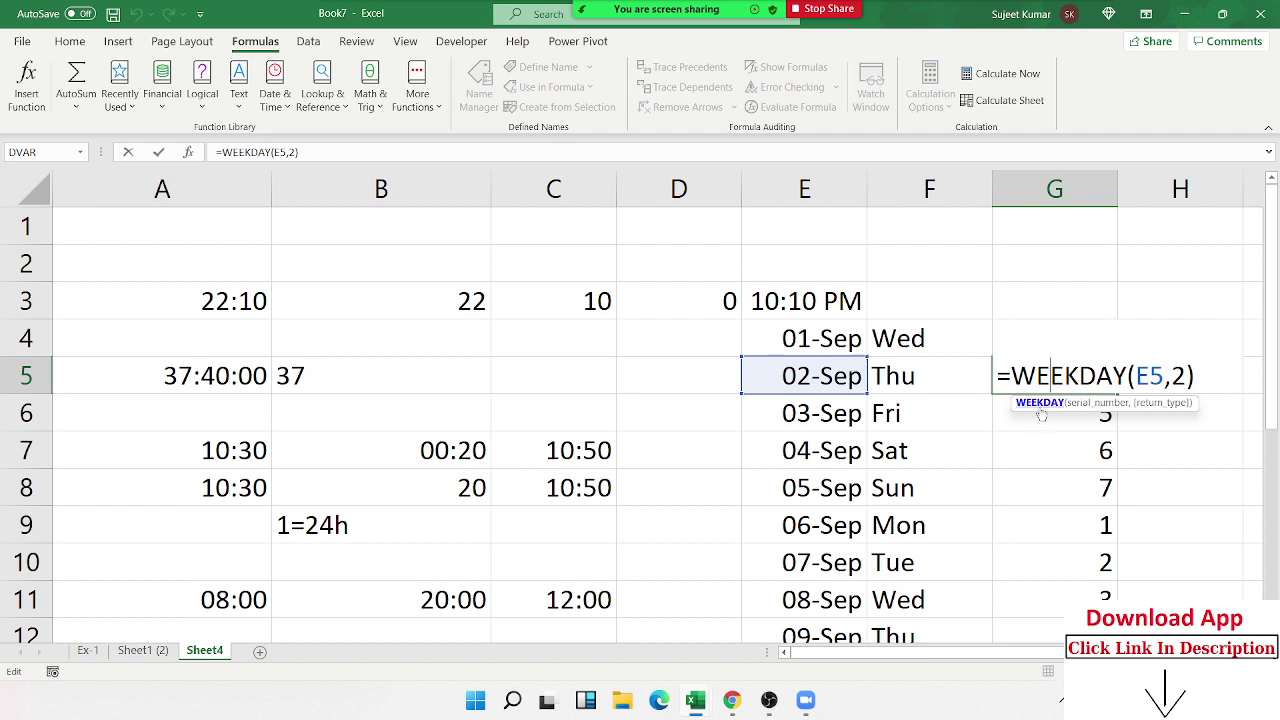
key(ctrl+Return)
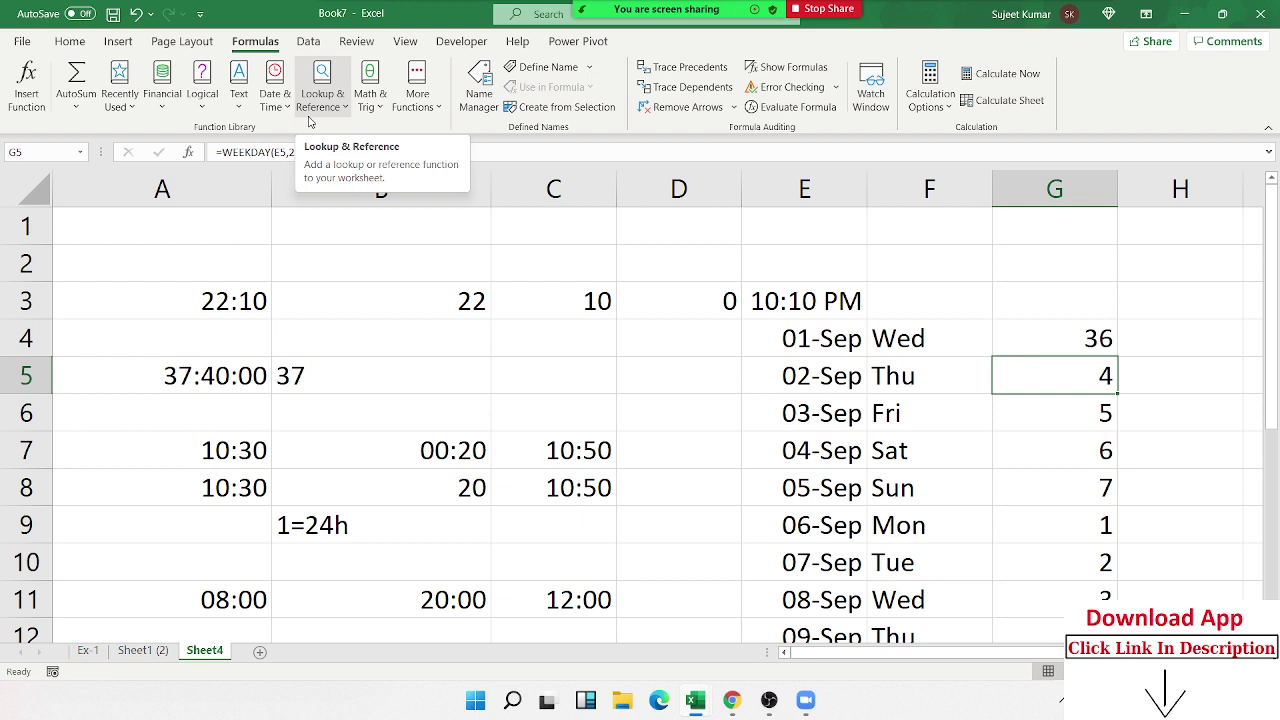
key(Left)
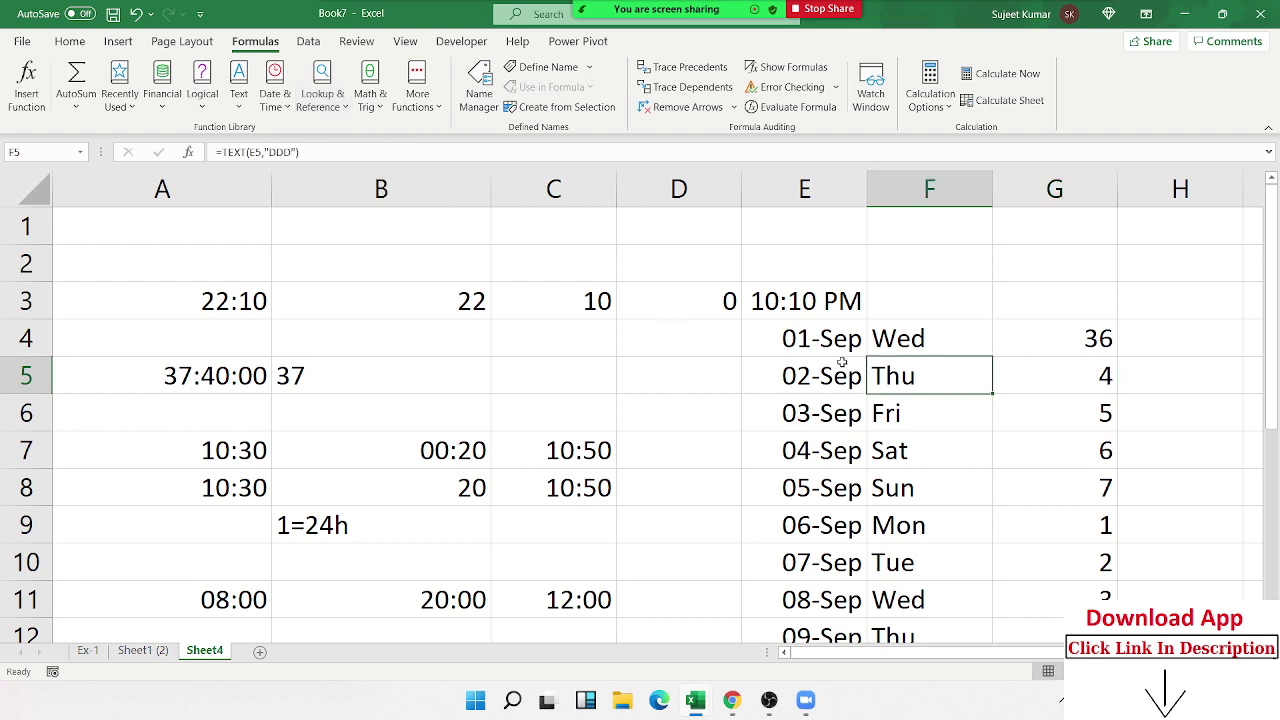
double_click(876, 372)
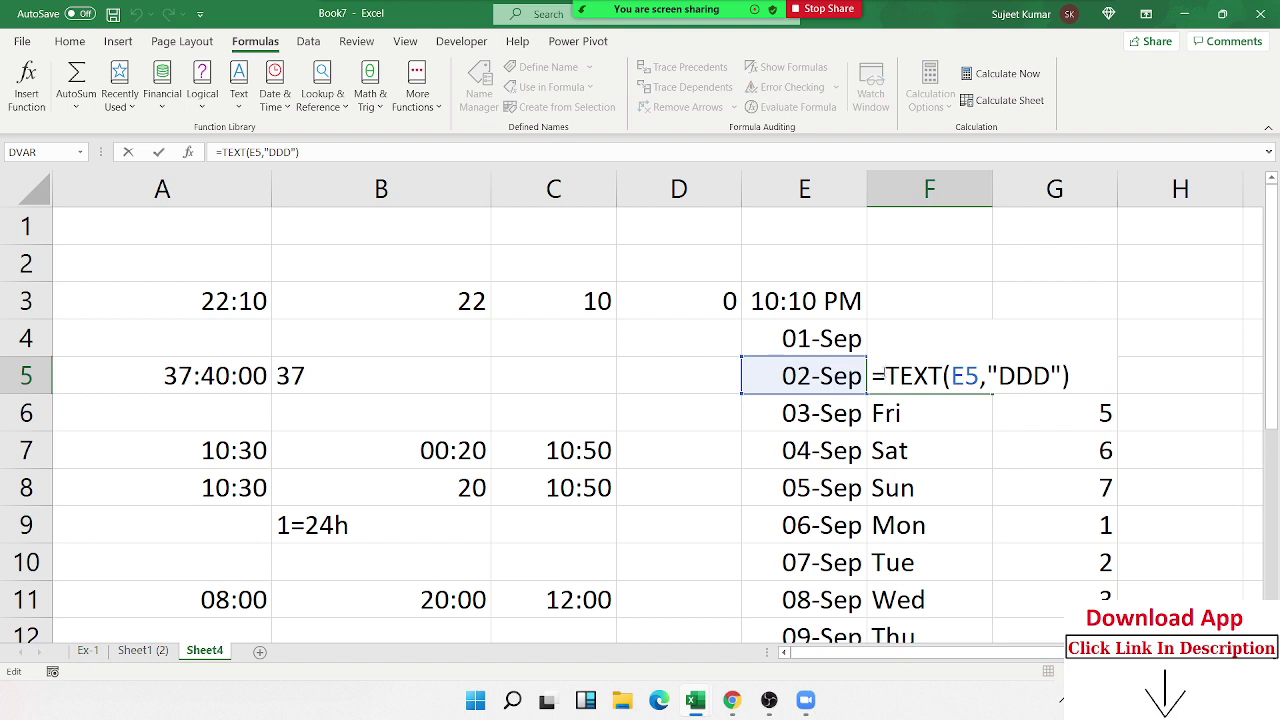
key(Escape)
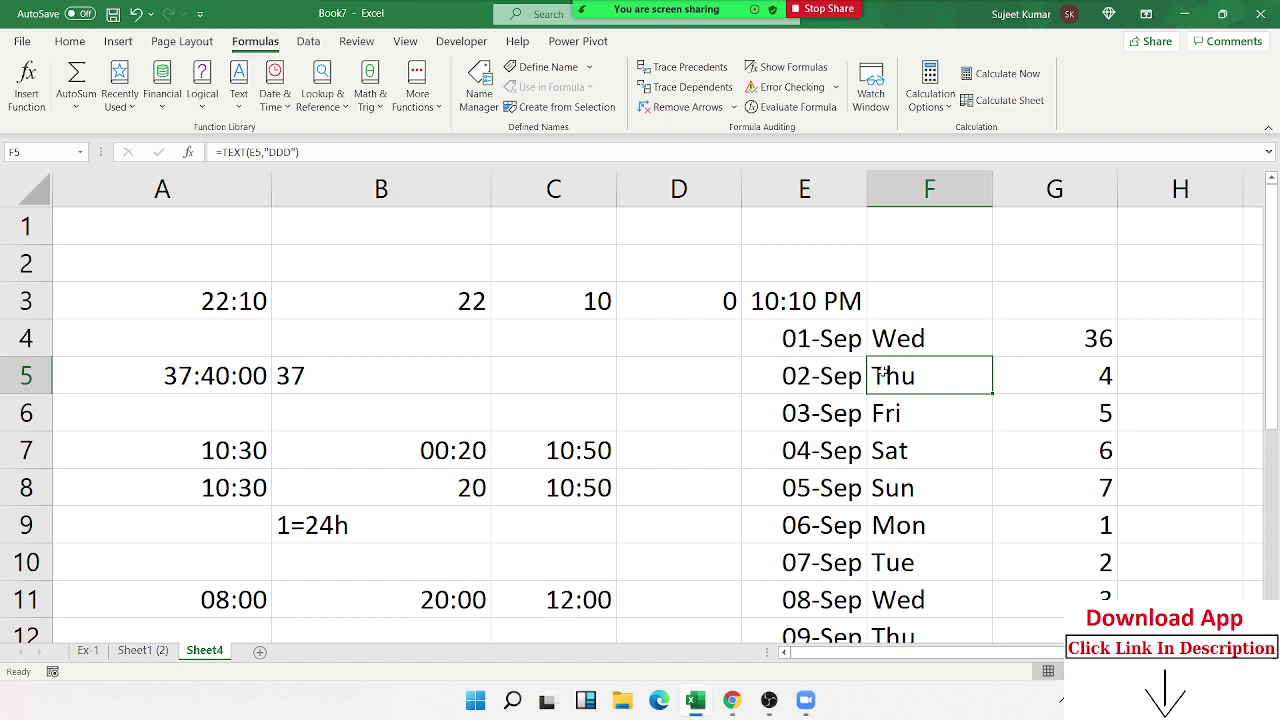
scroll(560, 508, down, 2)
scroll(554, 510, down, 1)
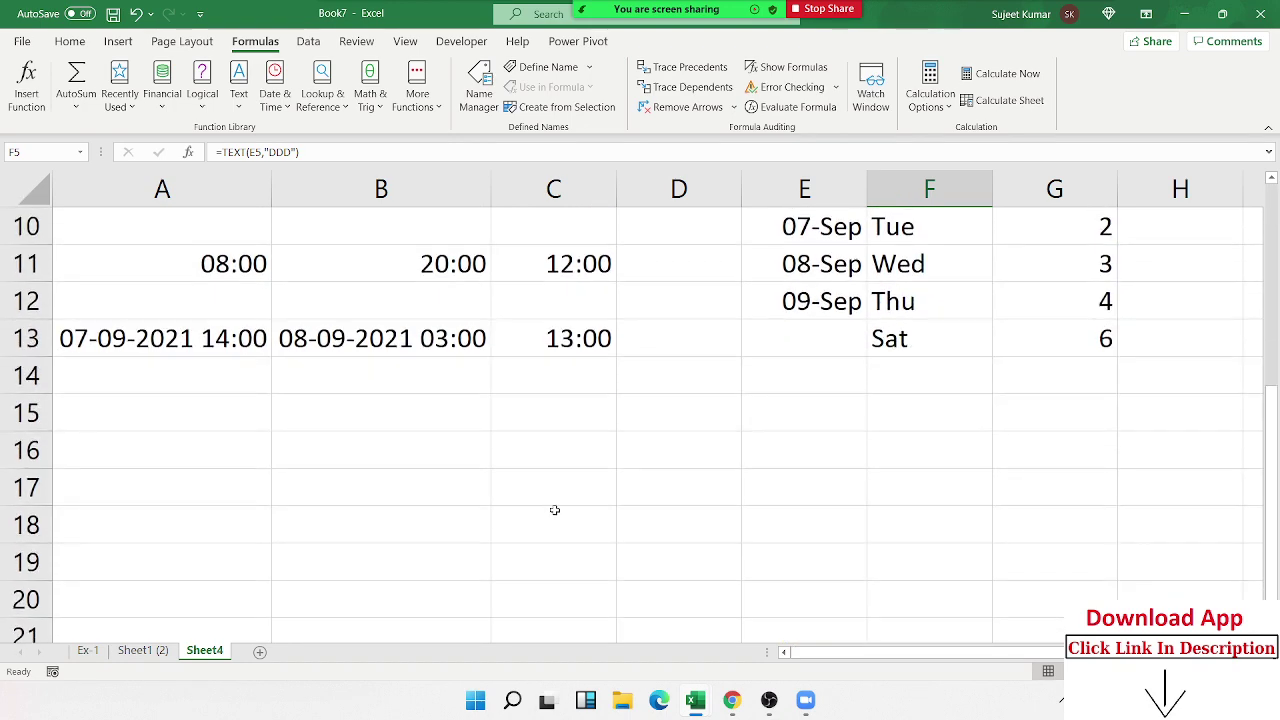
- Enter today's date, 07-09-2021, in B16
click(363, 459)
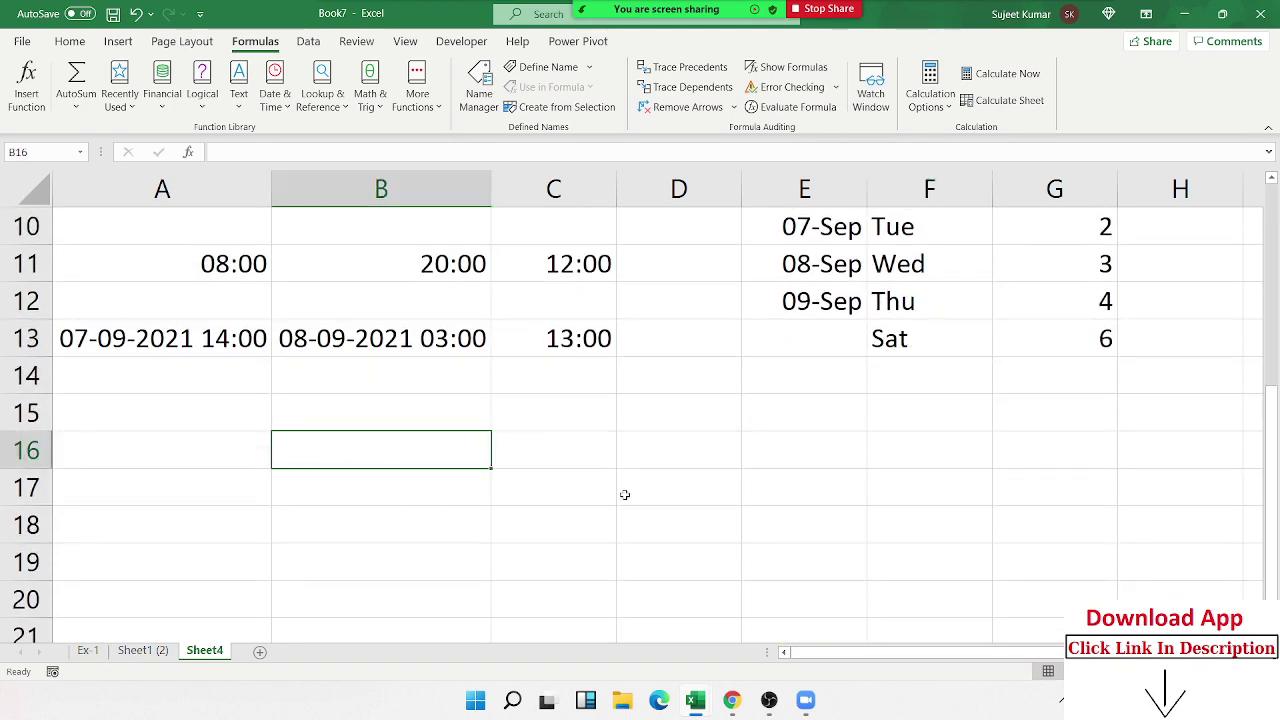
key(ctrl+semicolon)
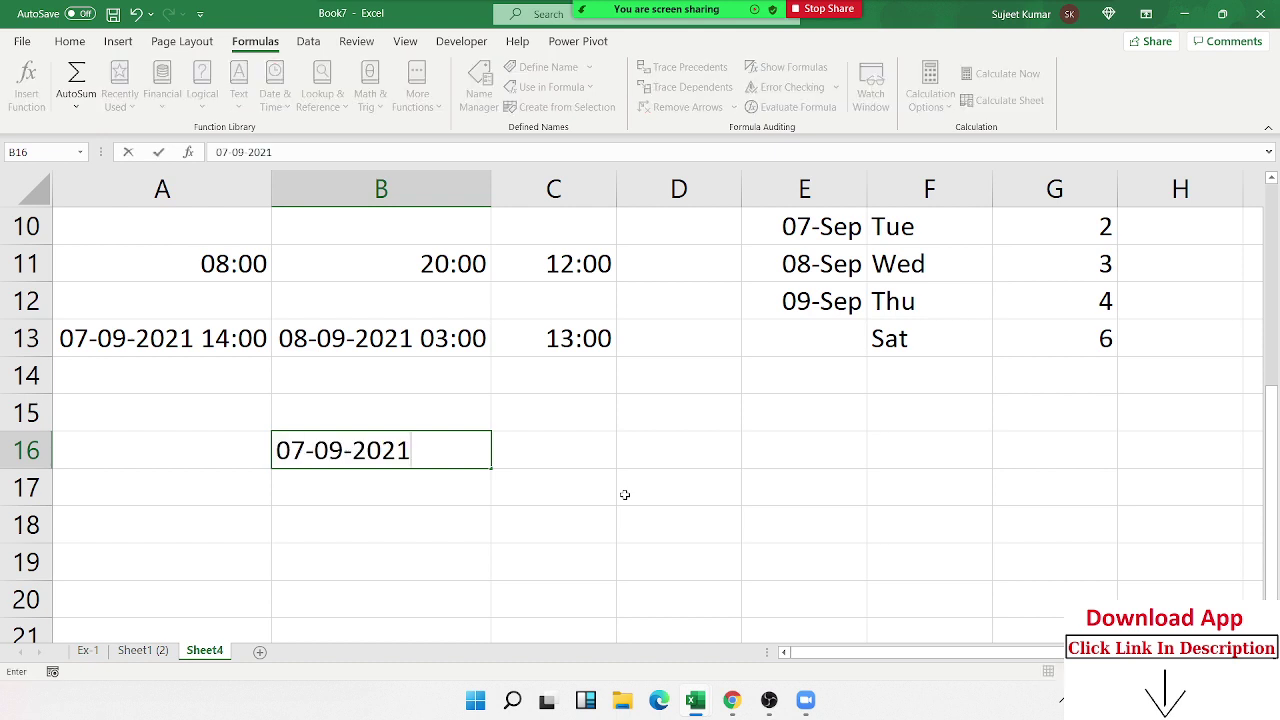
key(Return)
key(Up)
key(Right)
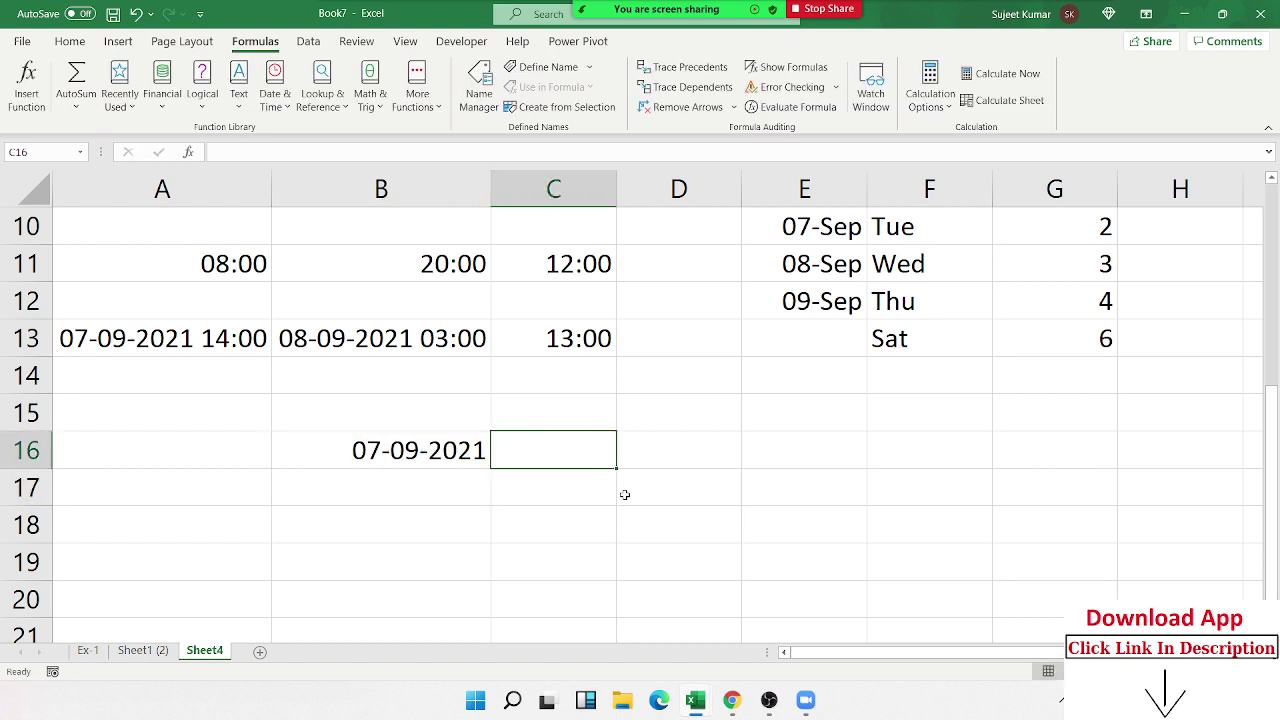
- Enter =B16-DATE(YEAR(B16),1,1) in C16, returning 249
text(=)
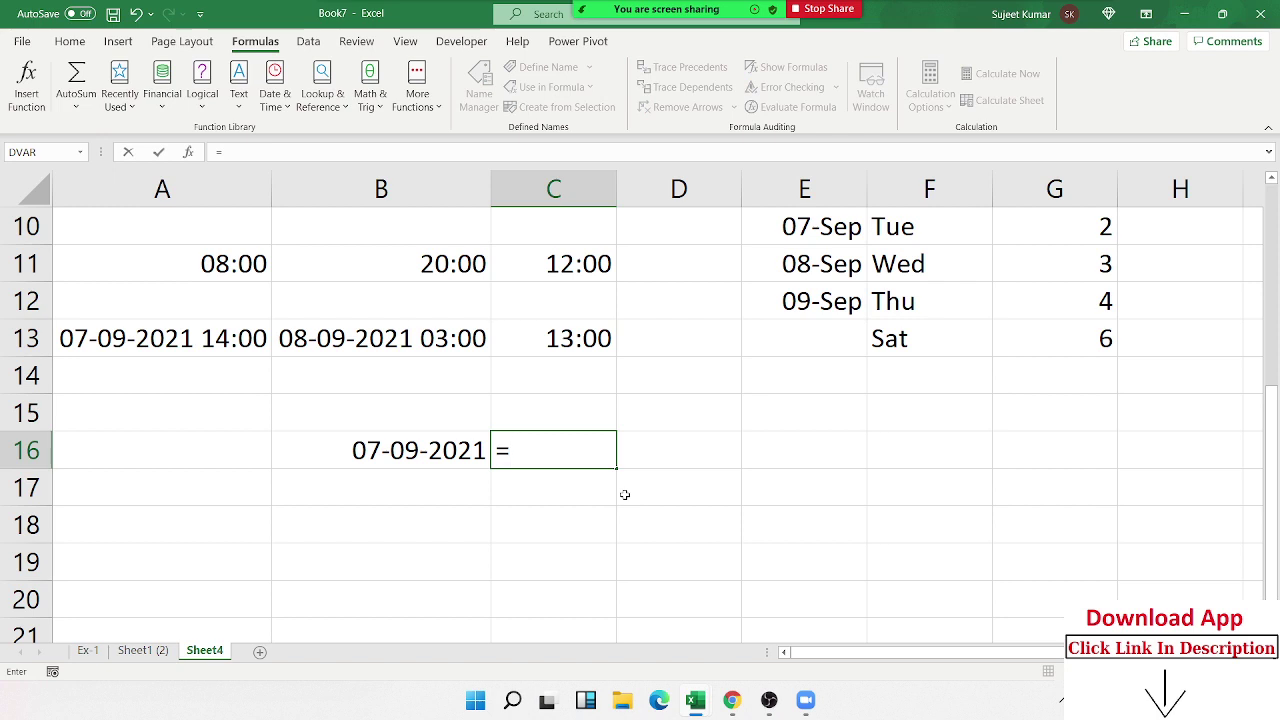
key(Left)
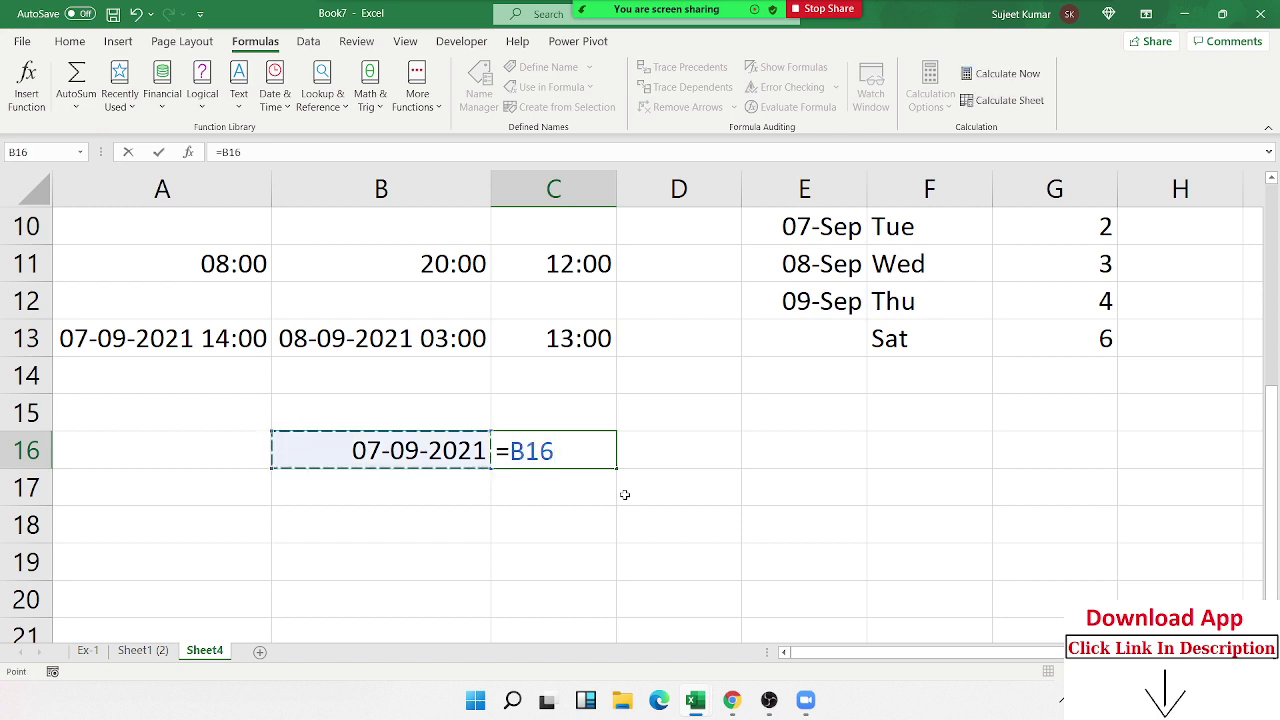
text(-d)
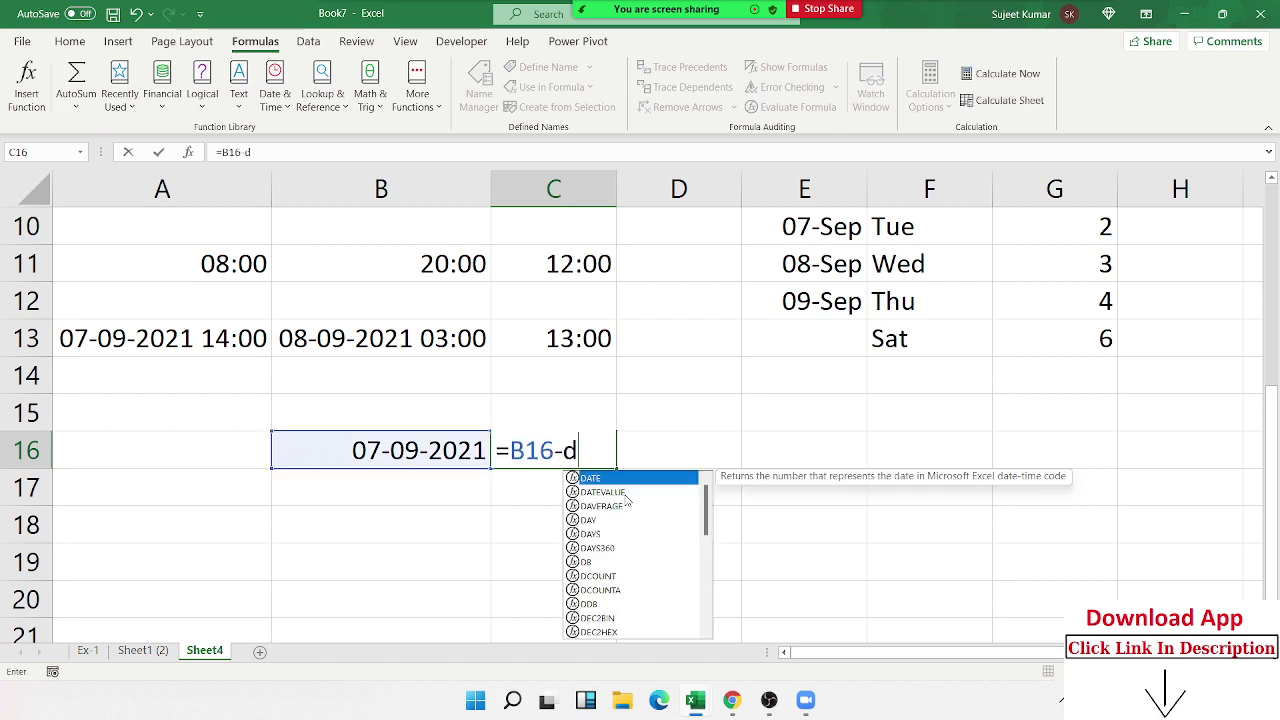
text(ate)
key(Tab)
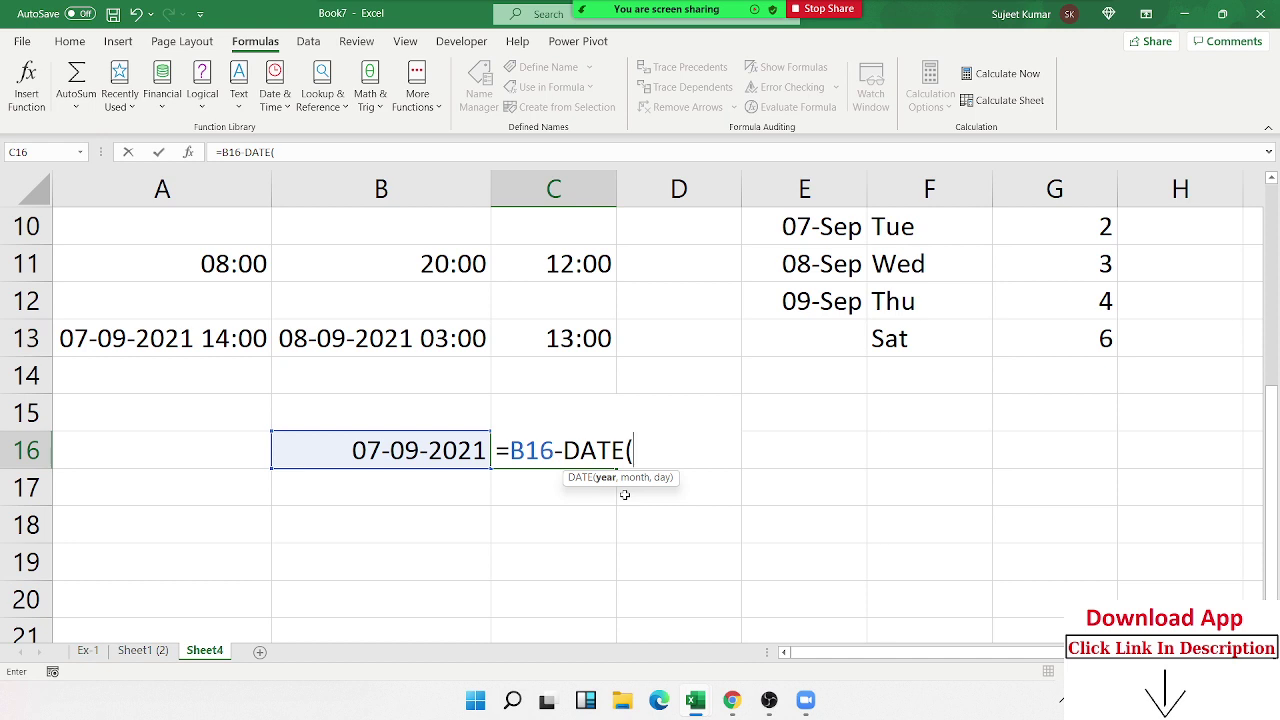
text(y)
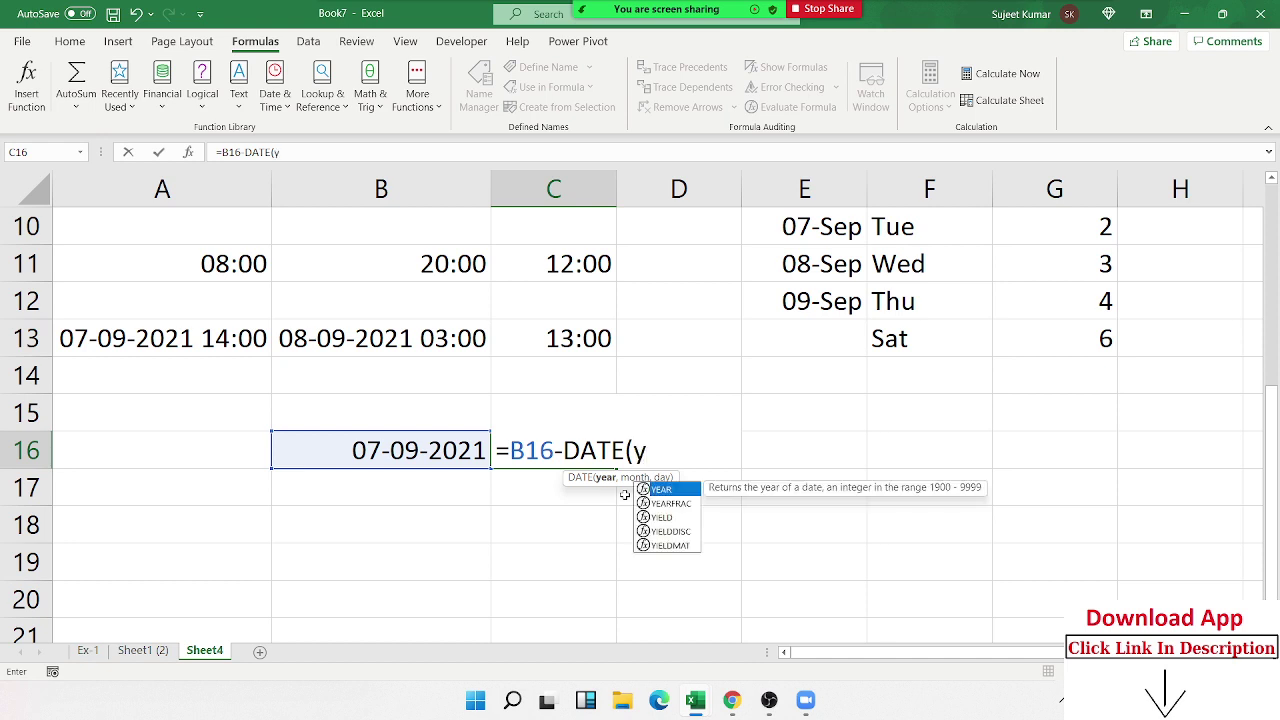
text(ea)
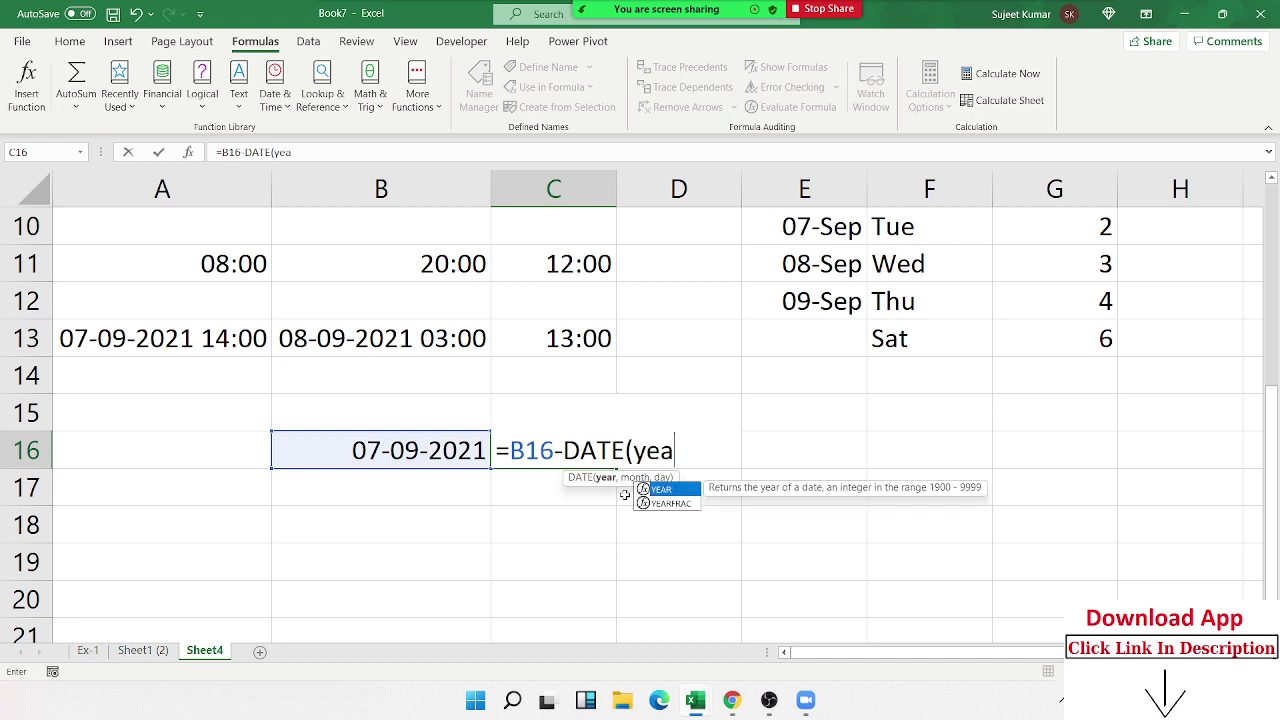
key(Tab)
key(Left)
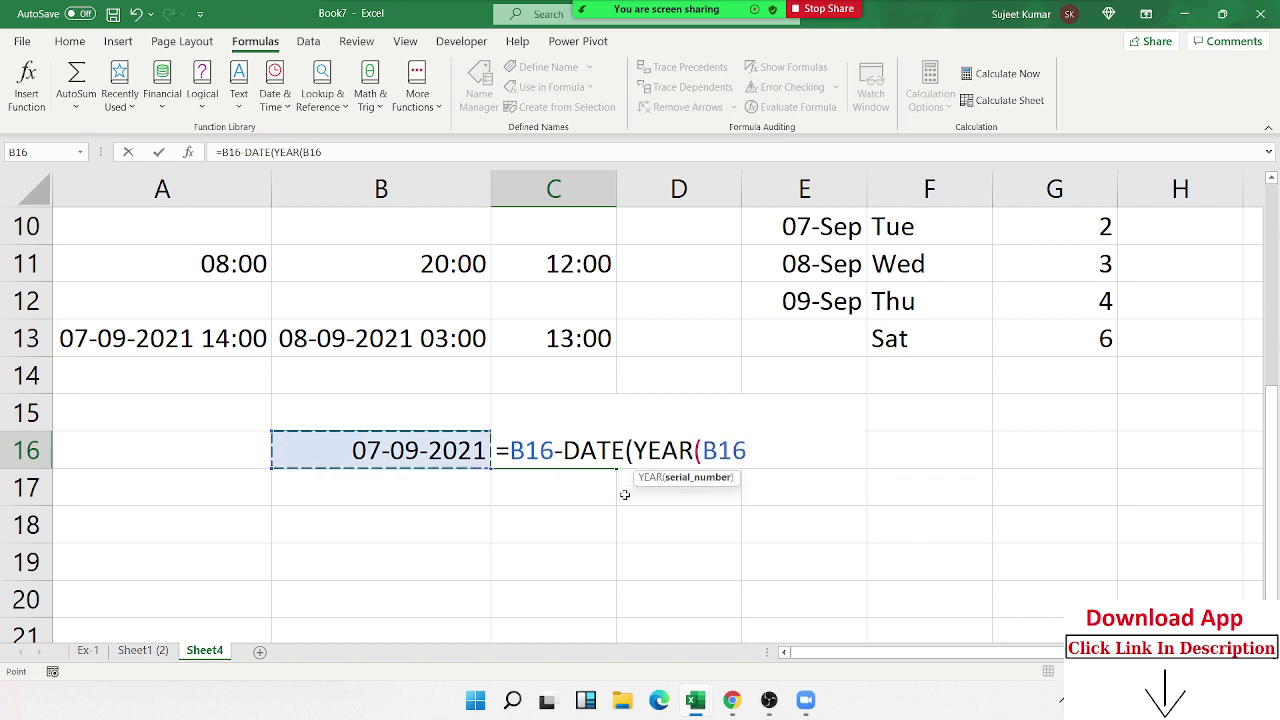
text(),)
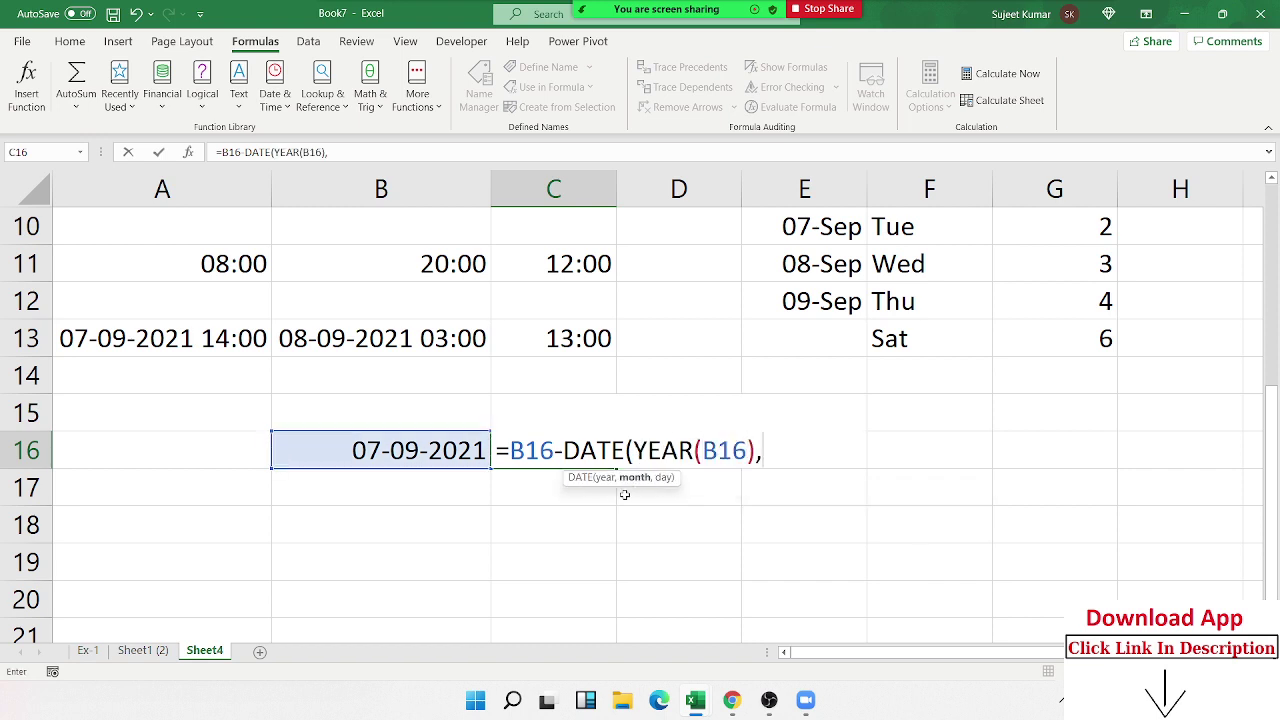
text(1,1)
text())
key(Return)
key(Up)
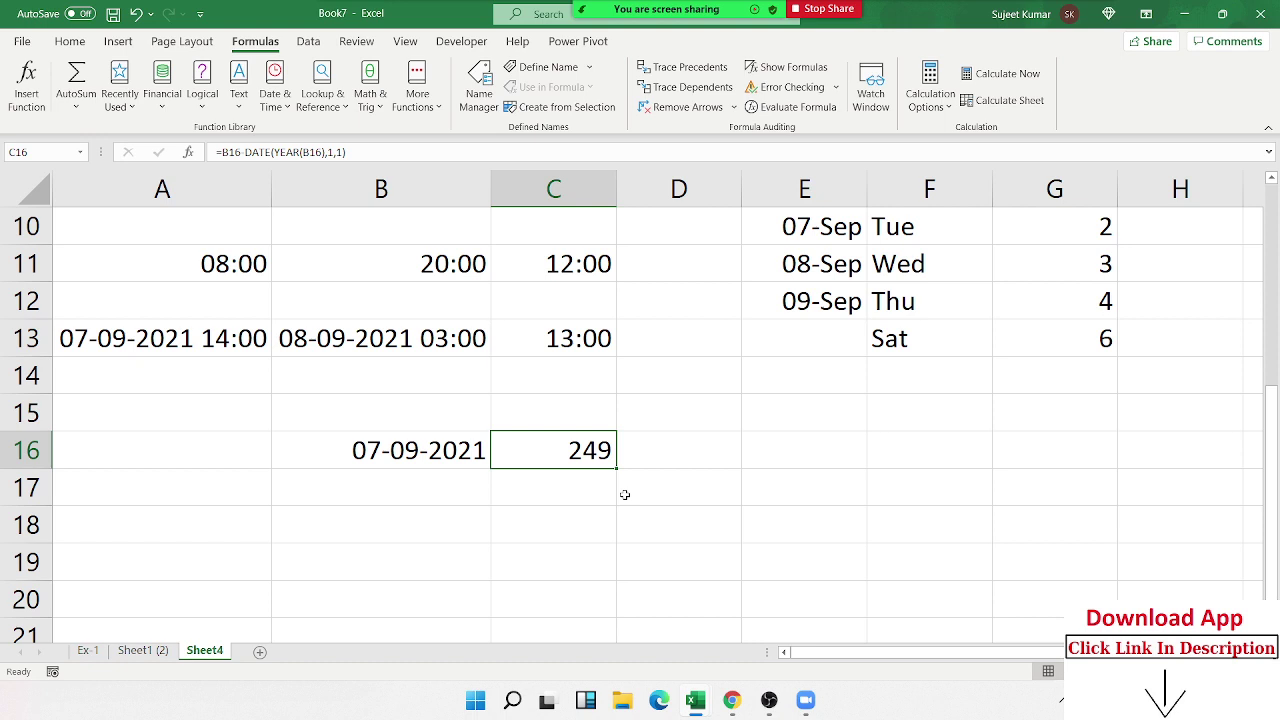
key(Return)
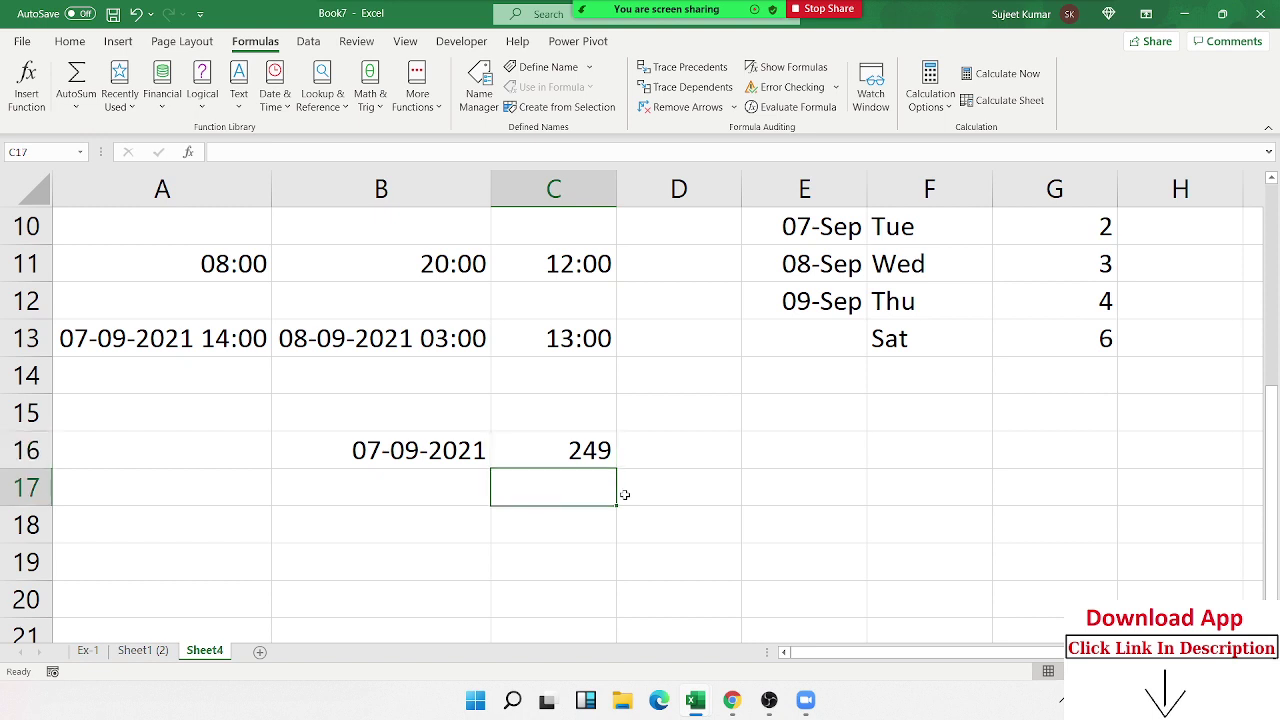
key(Up)
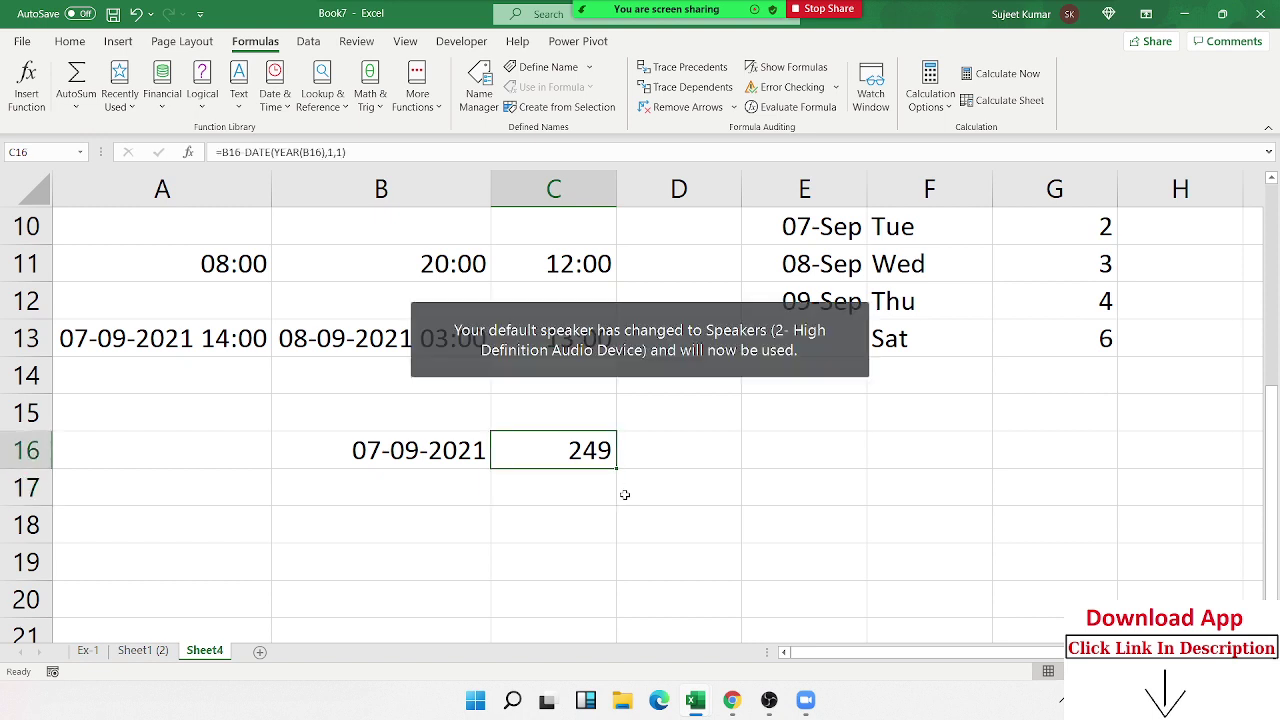